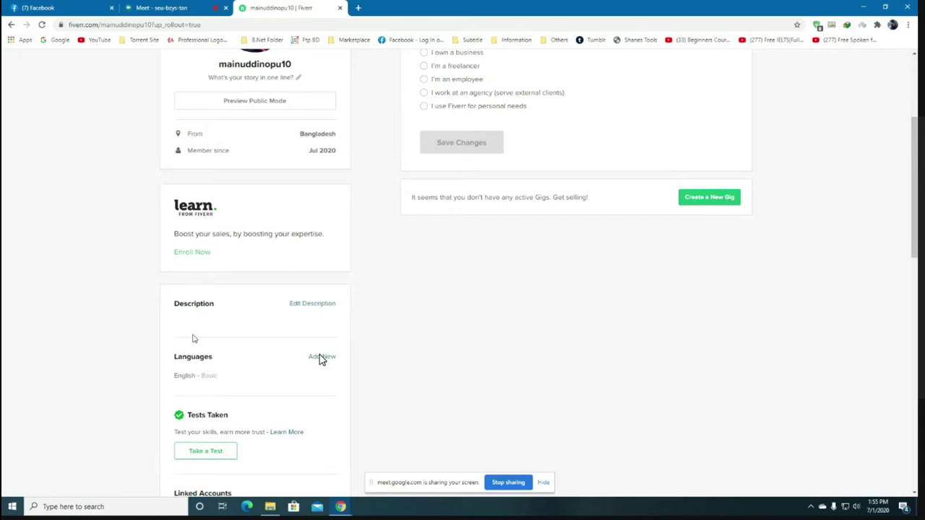
Return to the Fiverr homepage and scroll down to Editors' picks.
scroll(322, 360, "up", 3)
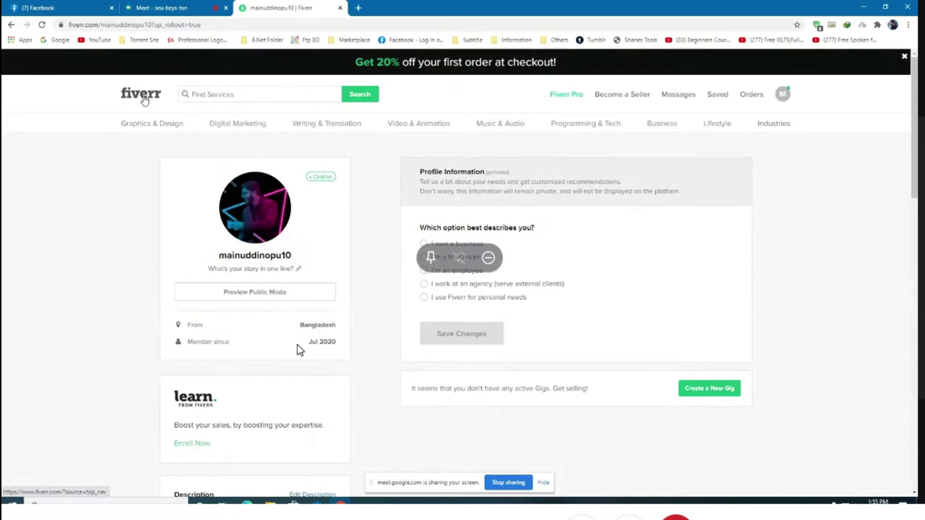
left_click(144, 101)
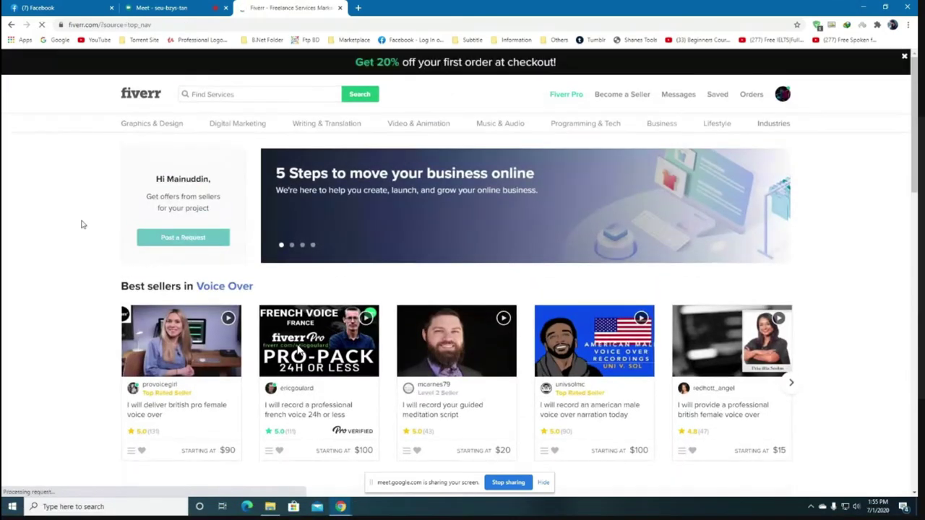
scroll(81, 231, "down", 2)
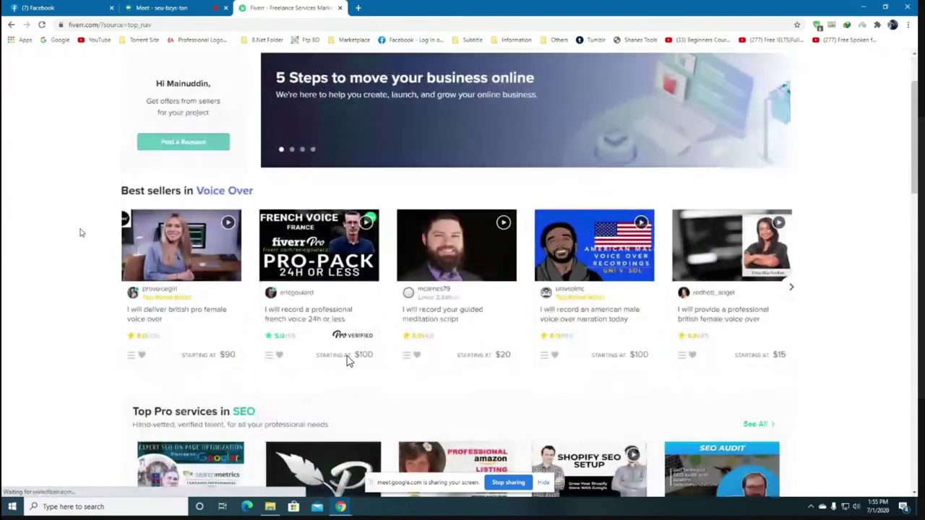
scroll(82, 232, "down", 6)
scroll(82, 233, "down", 2)
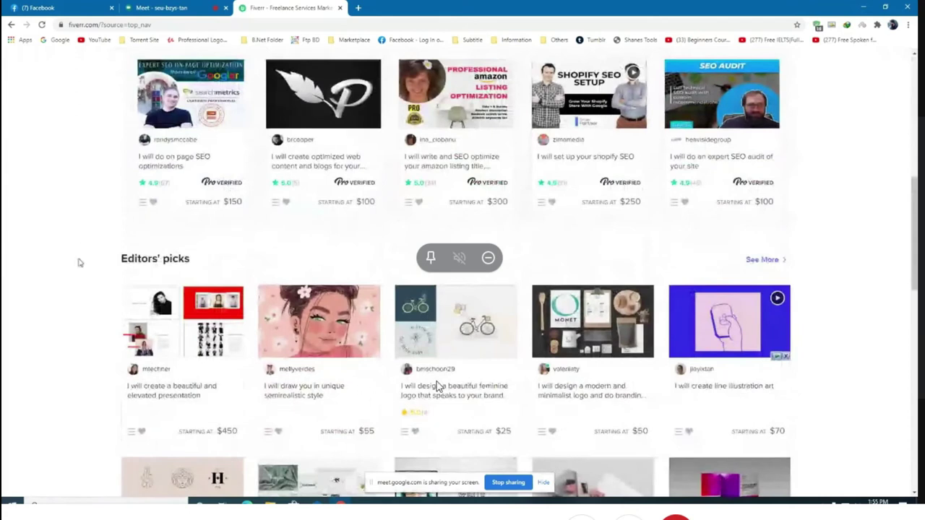
Read the semirealistic portrait drawing gig's seller description, then return to the homepage.
left_click(259, 391)
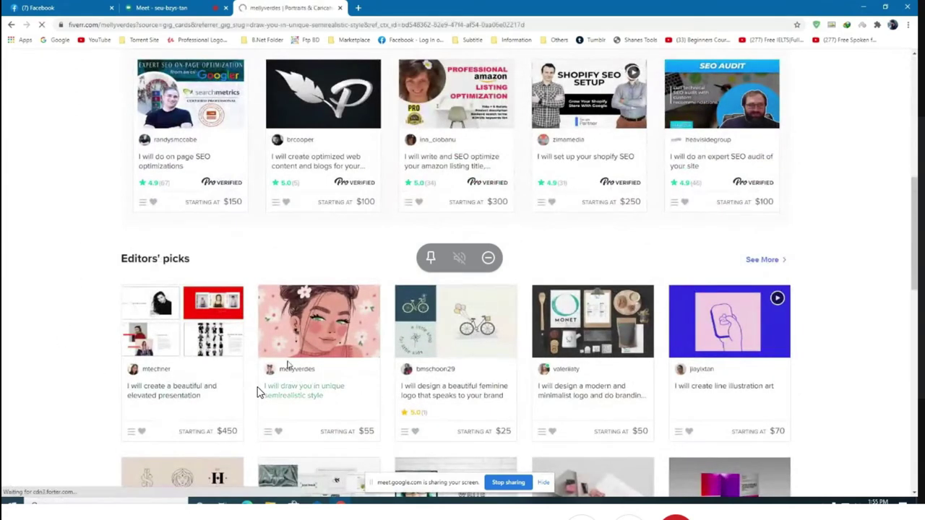
scroll(192, 279, "down", 2)
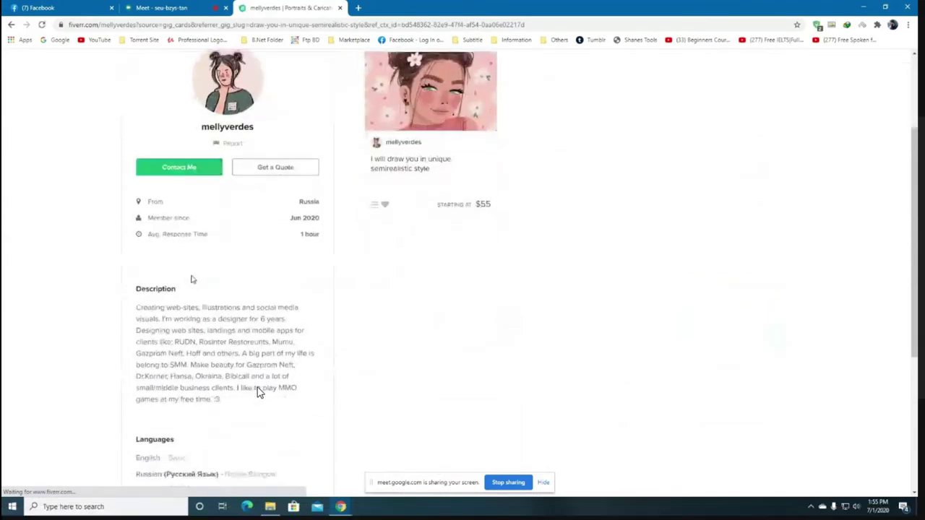
scroll(191, 281, "down", 1)
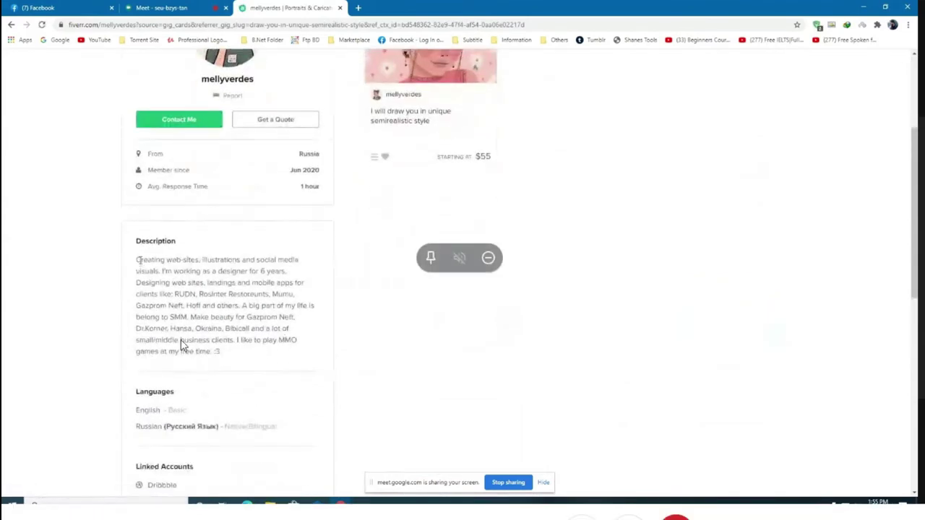
left_click_drag(137, 260, 302, 351)
left_click(297, 383)
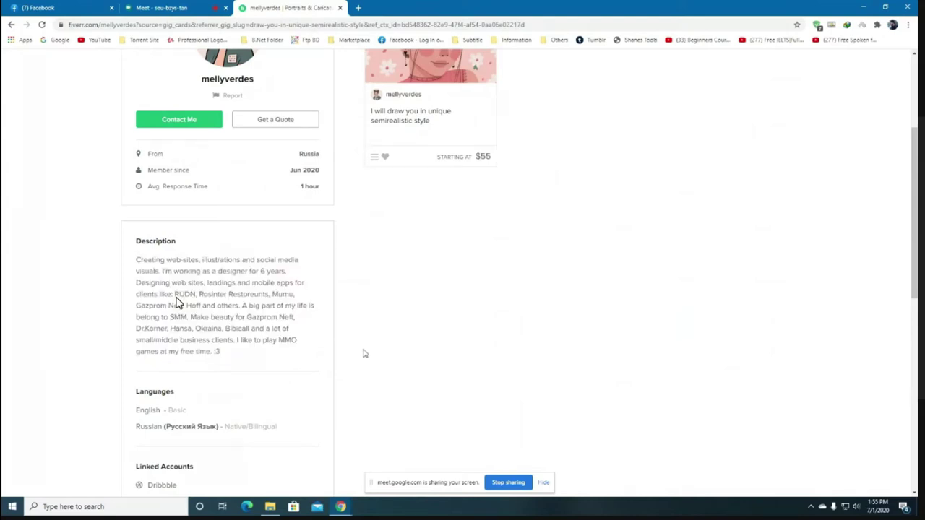
scroll(364, 353, "up", 3)
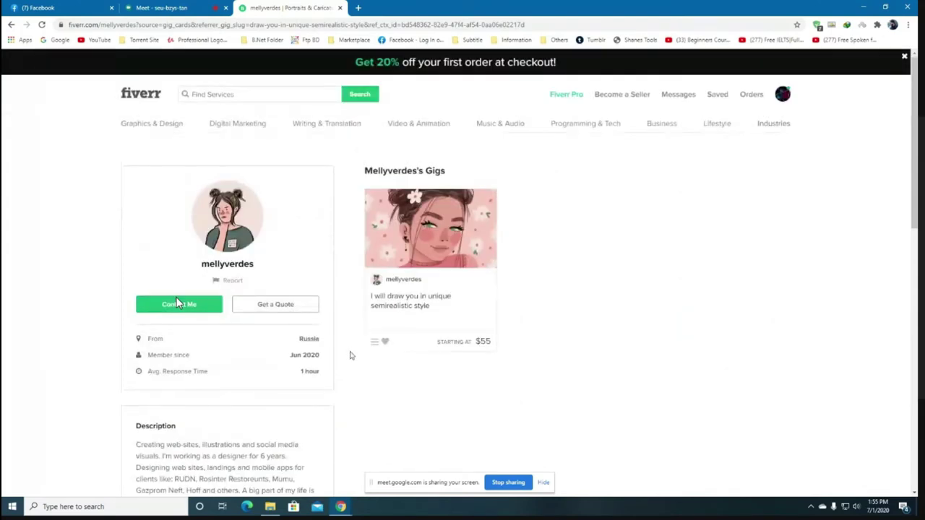
scroll(347, 354, "down", 1)
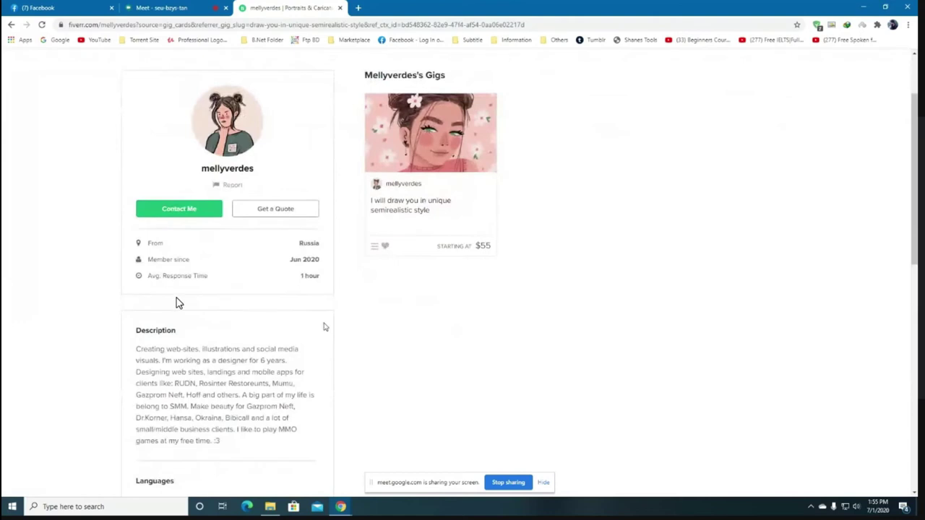
scroll(324, 327, "down", 1)
scroll(323, 327, "up", 2)
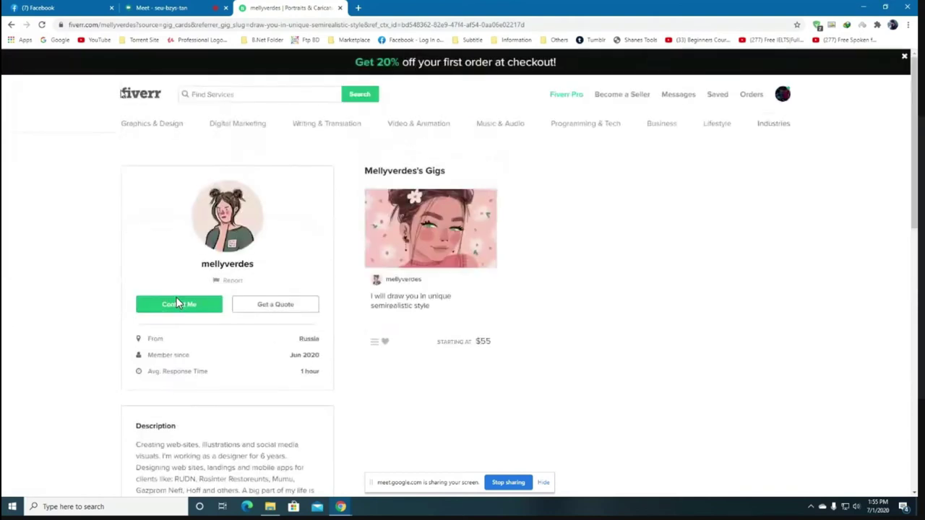
left_click(143, 97)
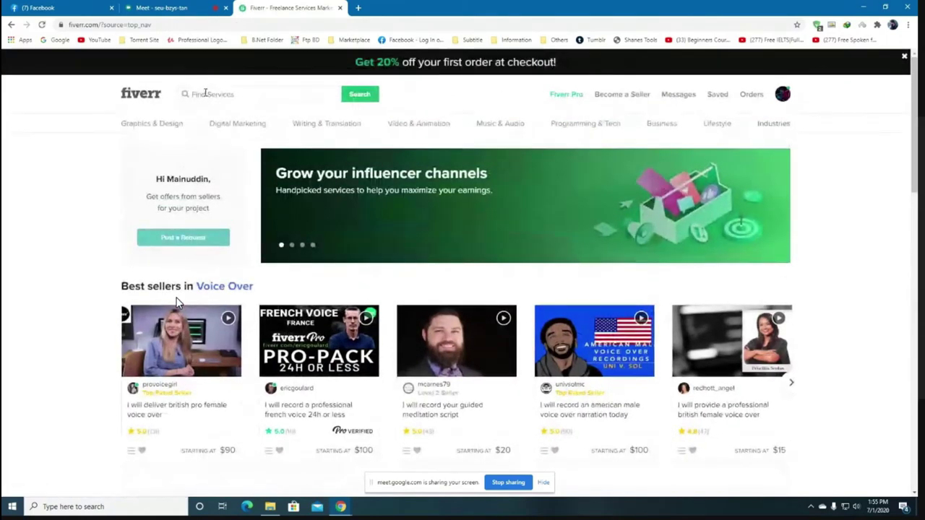
Search Fiverr services for 'motion graphics'.
left_click(205, 93)
type("mot")
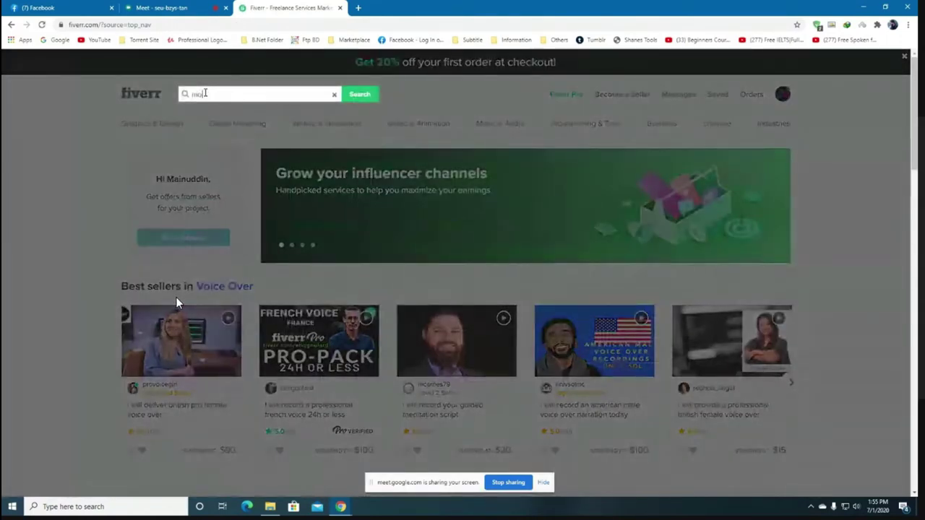
type("ion gr")
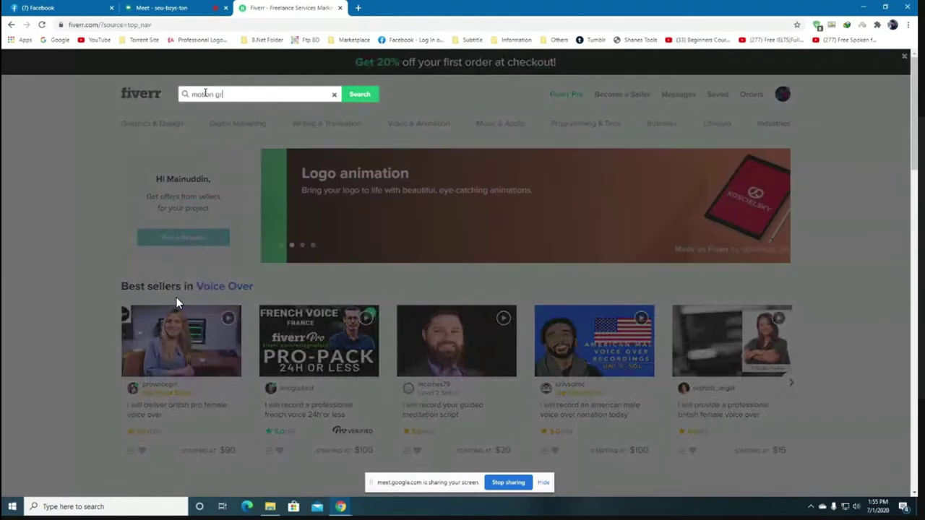
type("aphics")
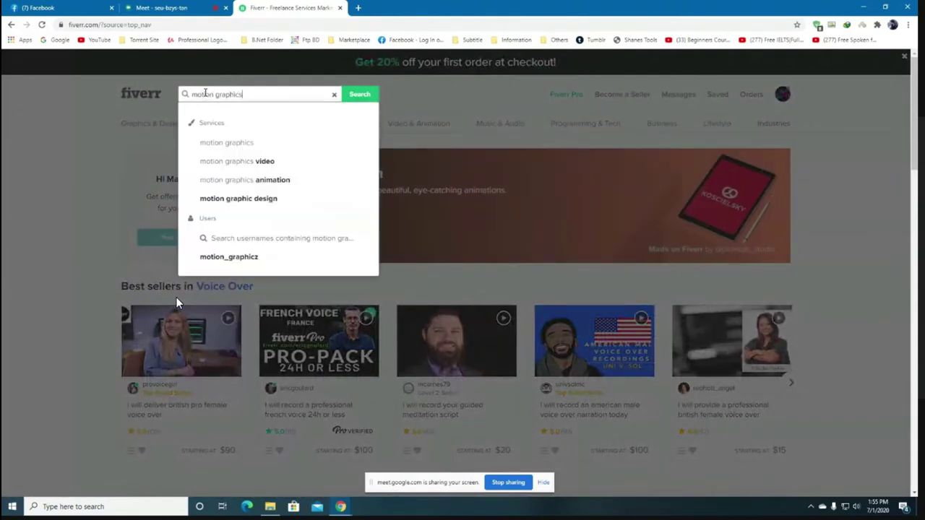
key("Return")
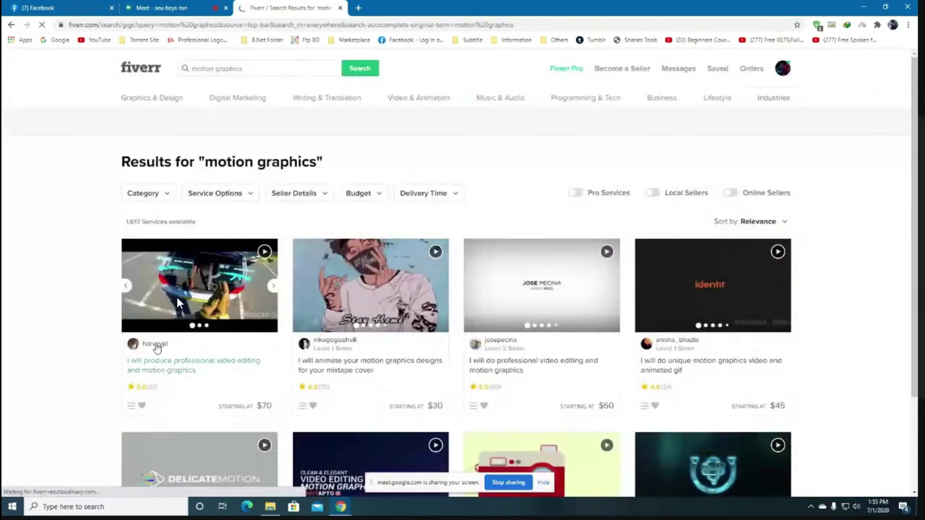
Open the first motion graphics gig and select the seller description's first sentence.
left_click(179, 309)
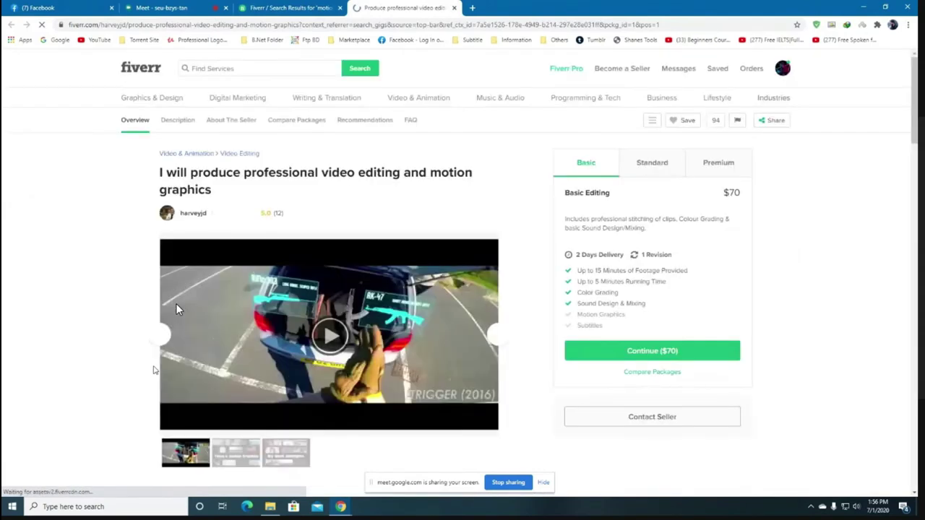
scroll(228, 289, "down", 6)
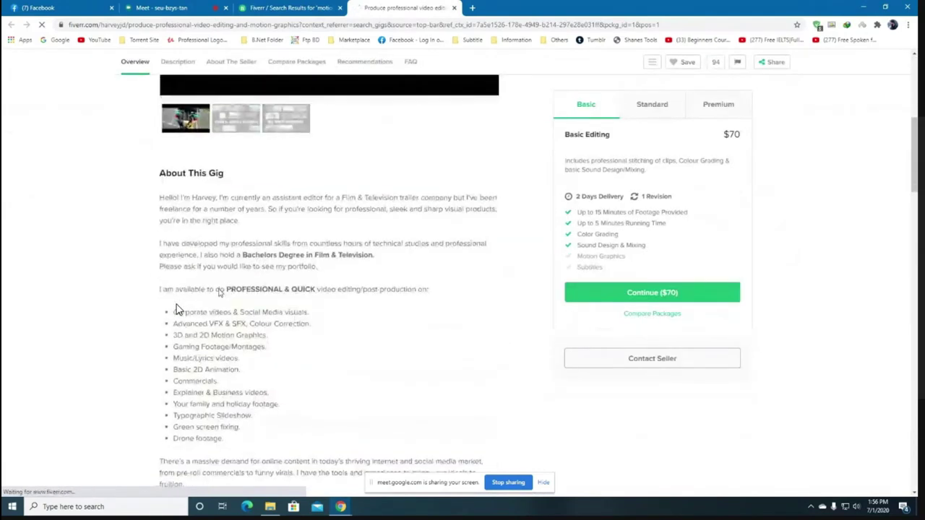
scroll(179, 309, "down", 5)
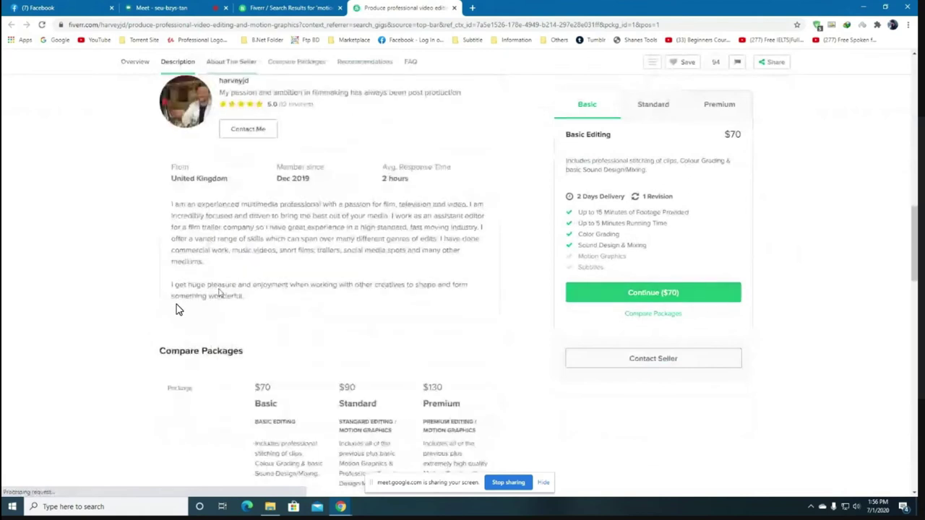
scroll(179, 310, "up", 11)
scroll(178, 309, "up", 2)
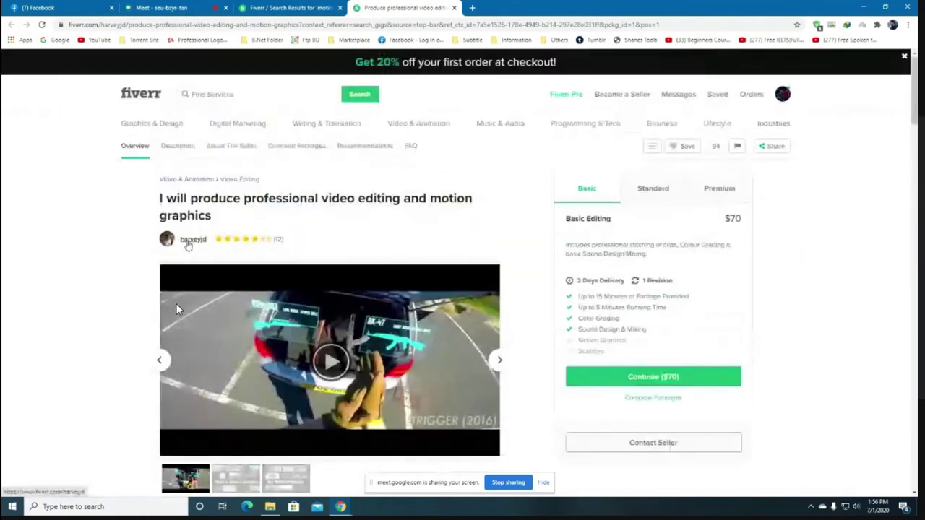
scroll(177, 309, "down", 7)
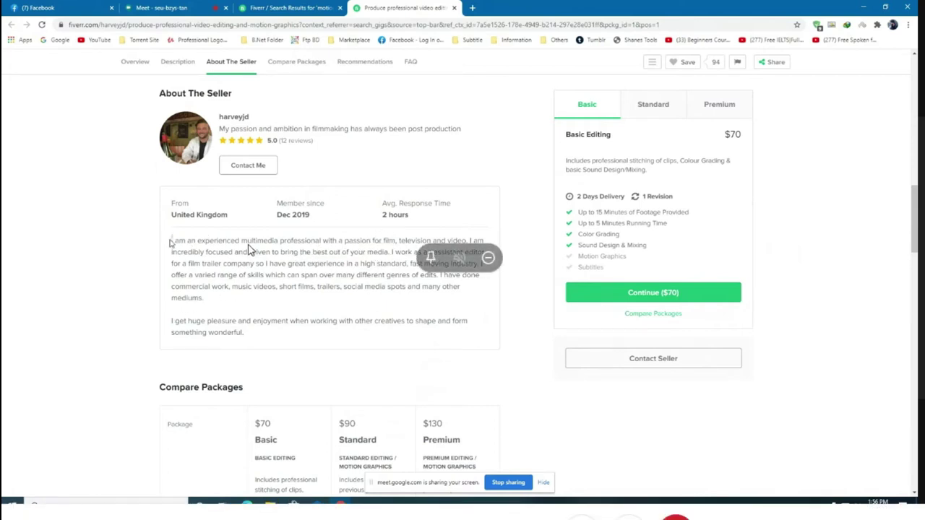
left_click_drag(172, 242, 394, 242)
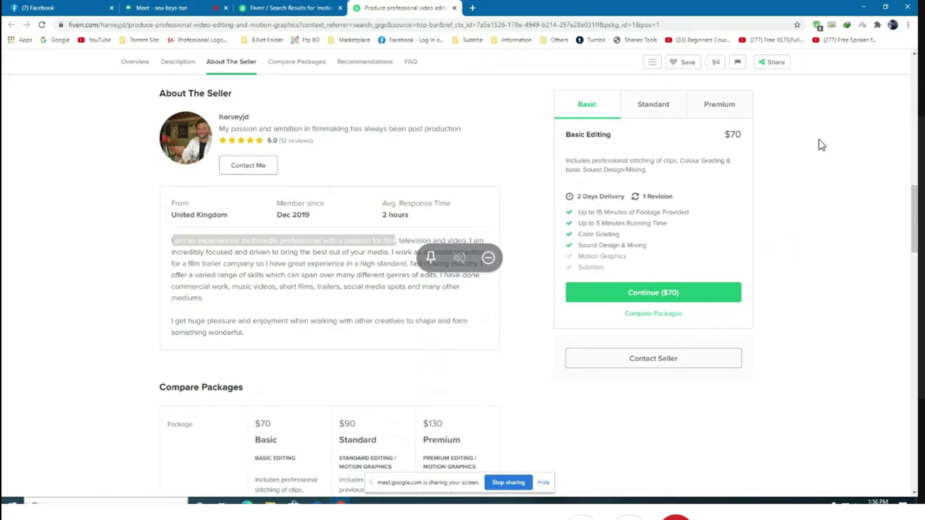
Paste the copied seller sentence into a new Notepad note.
left_click(184, 482)
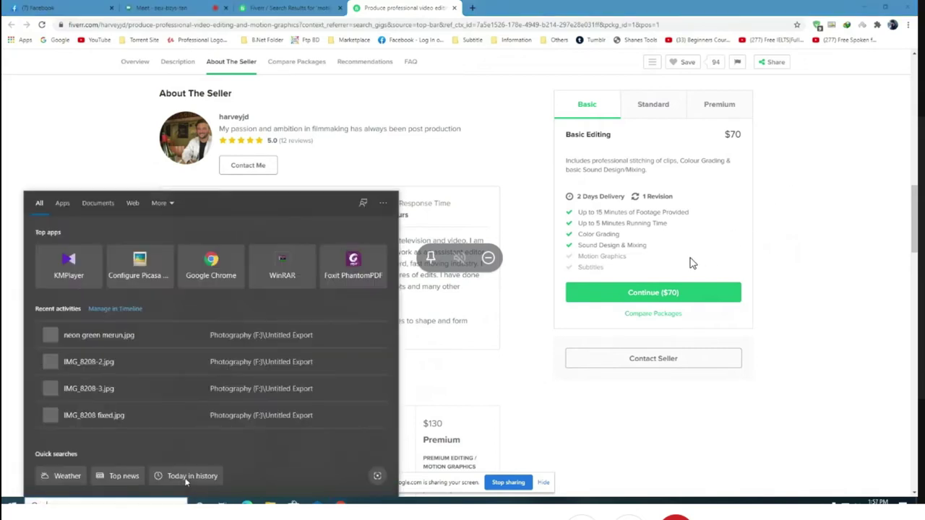
type("no")
left_click(134, 242)
type("am an experienced multimedia professional with a passion for film")
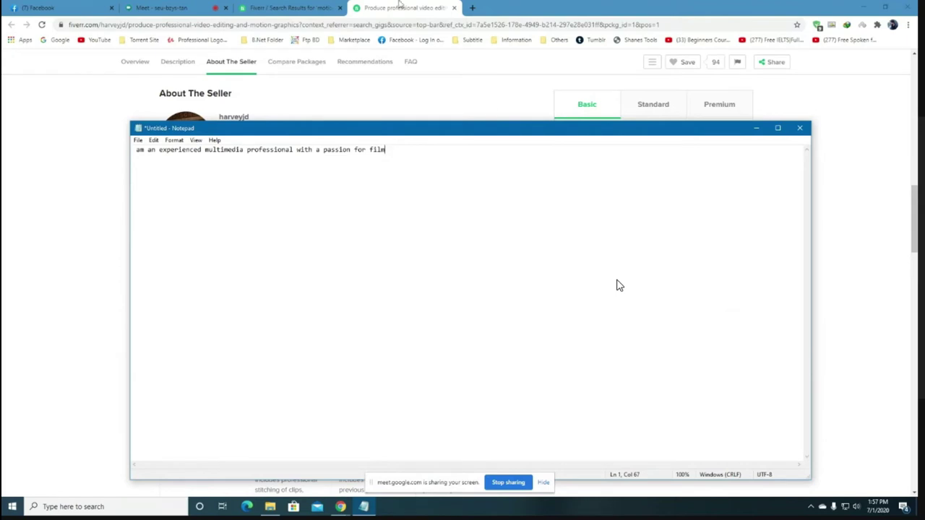
Switch back to Fiverr and open your own profile from the avatar menu.
left_click(302, 5)
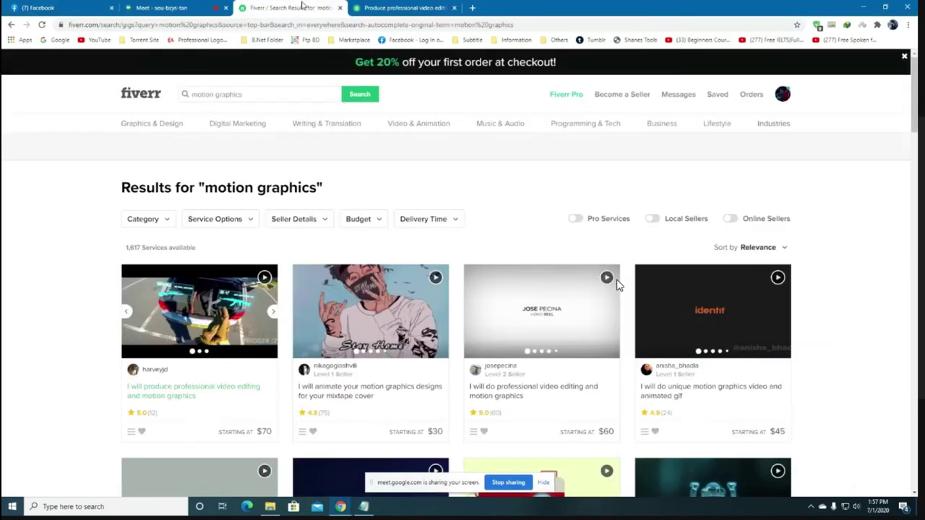
mouse_move(777, 97)
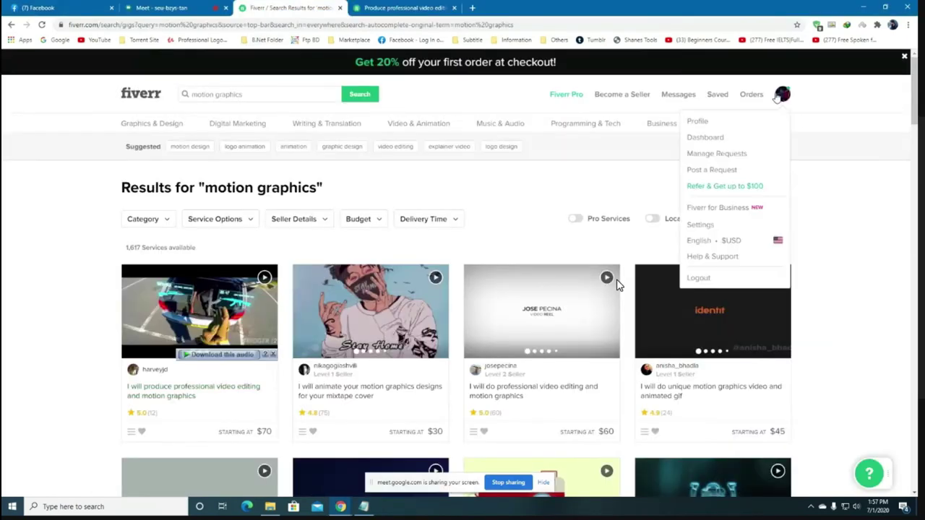
left_click(699, 123)
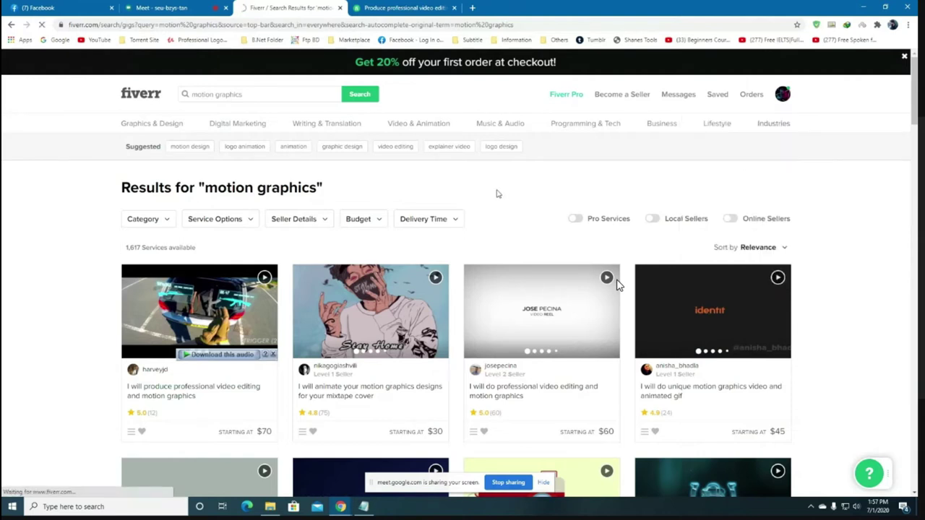
scroll(289, 268, "down", 3)
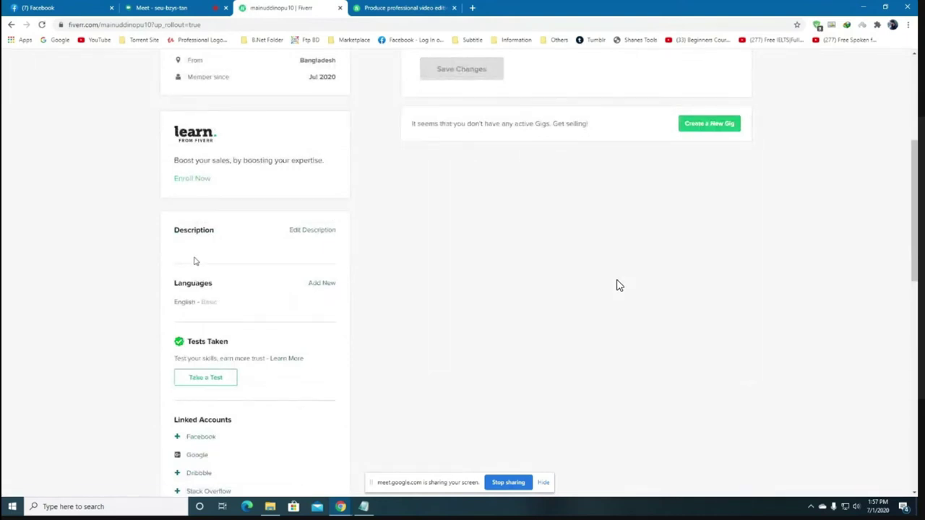
Start editing the profile Description and place a narrowed Notepad window beside it.
left_click(309, 231)
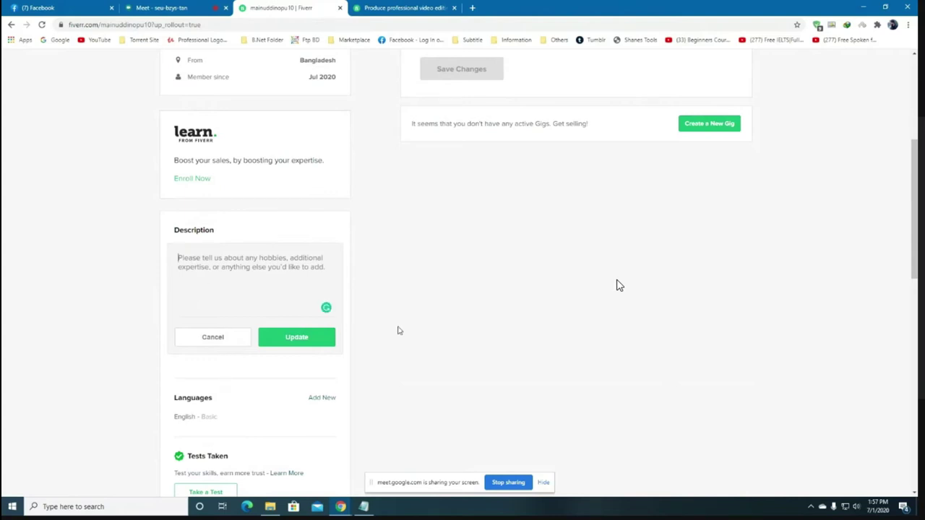
left_click(363, 506)
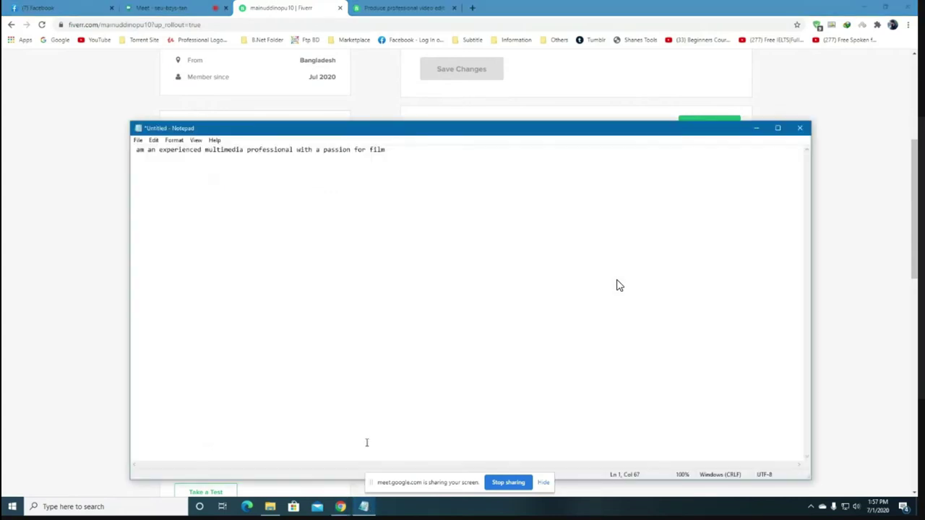
left_click_drag(497, 135, 520, 108)
left_click_drag(834, 235, 448, 235)
left_click_drag(273, 97, 543, 108)
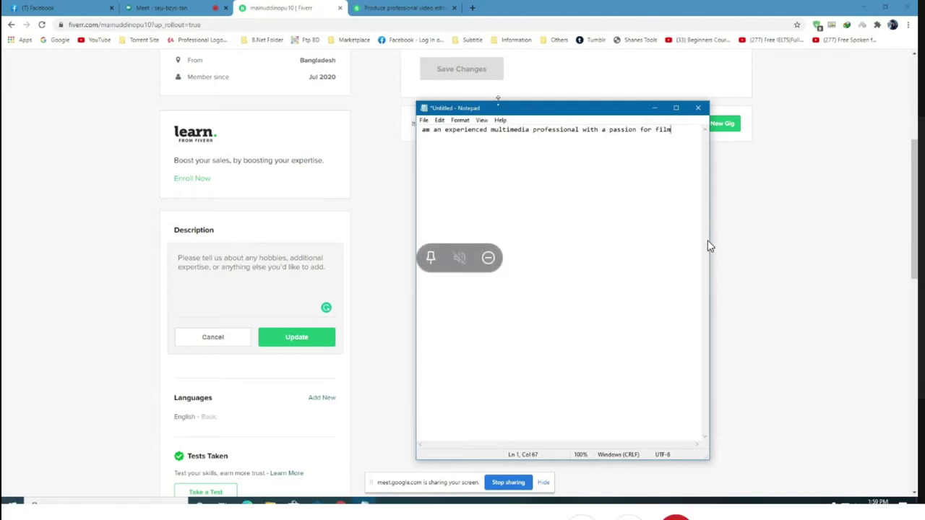
Close the Notepad draft without saving it.
left_click(696, 108)
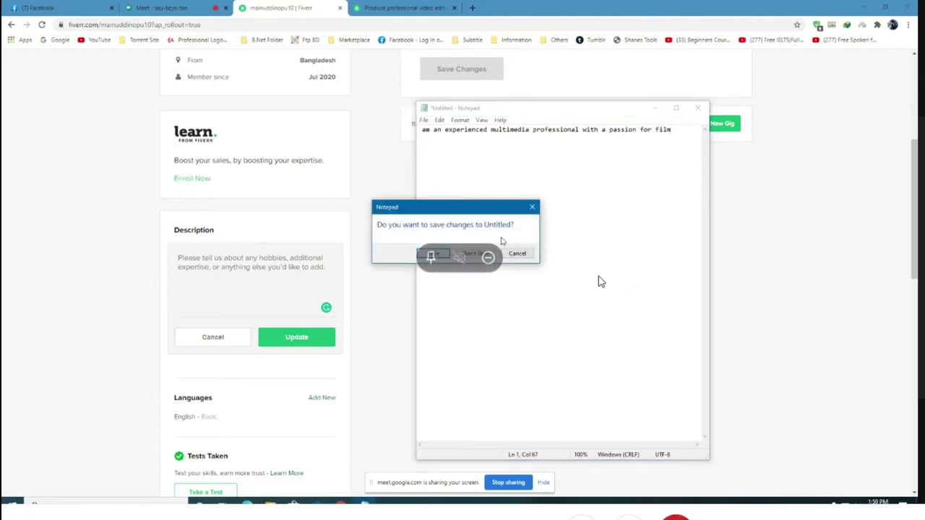
left_click(473, 253)
scroll(443, 365, "up", 1)
scroll(378, 340, "down", 3)
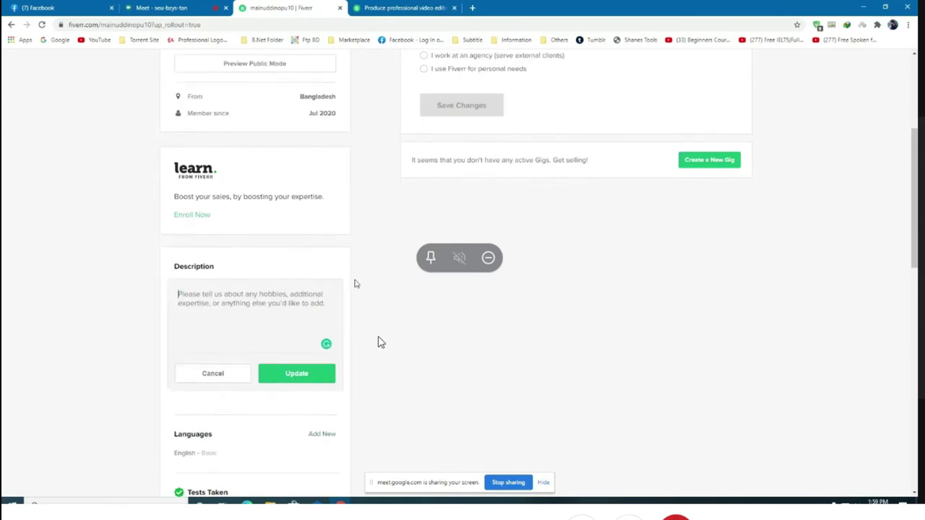
Scroll the profile down to Linked Accounts and choose Facebook.
scroll(404, 342, "up", 2)
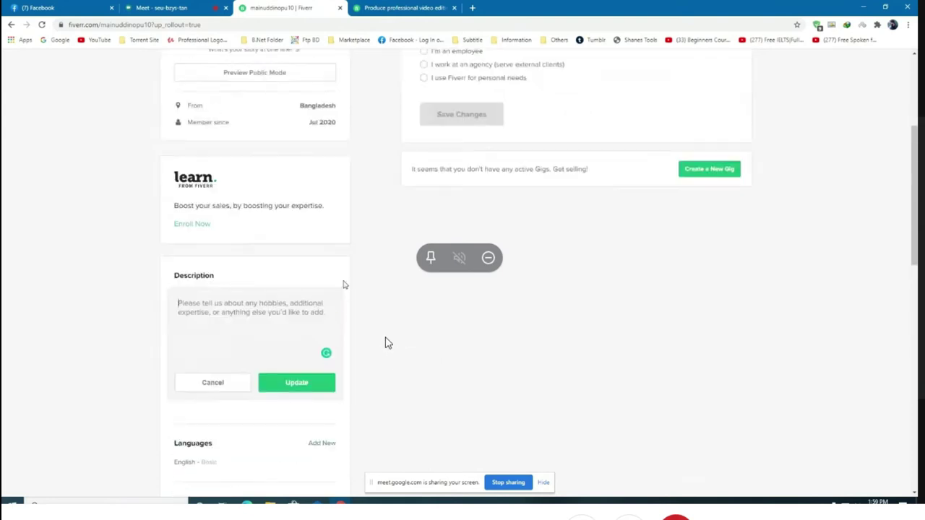
scroll(267, 340, "down", 1)
scroll(268, 332, "down", 4)
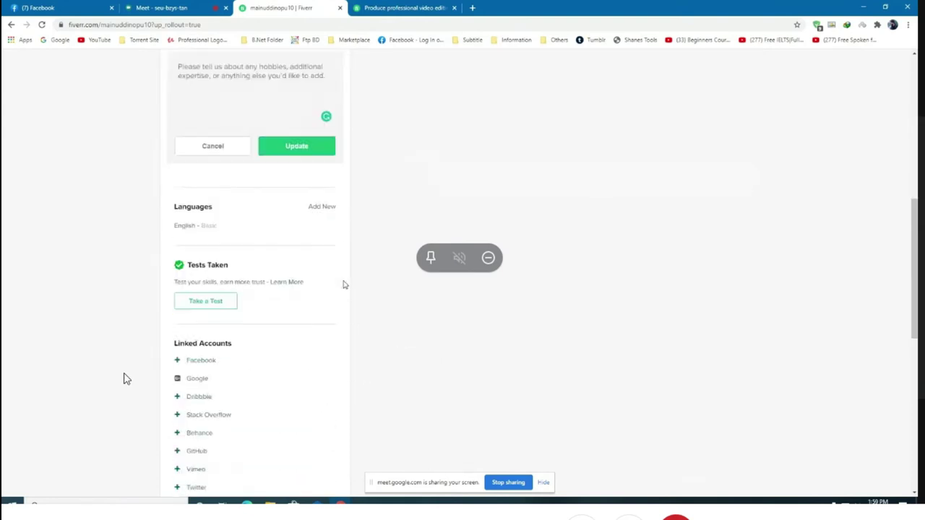
scroll(344, 371, "down", 1)
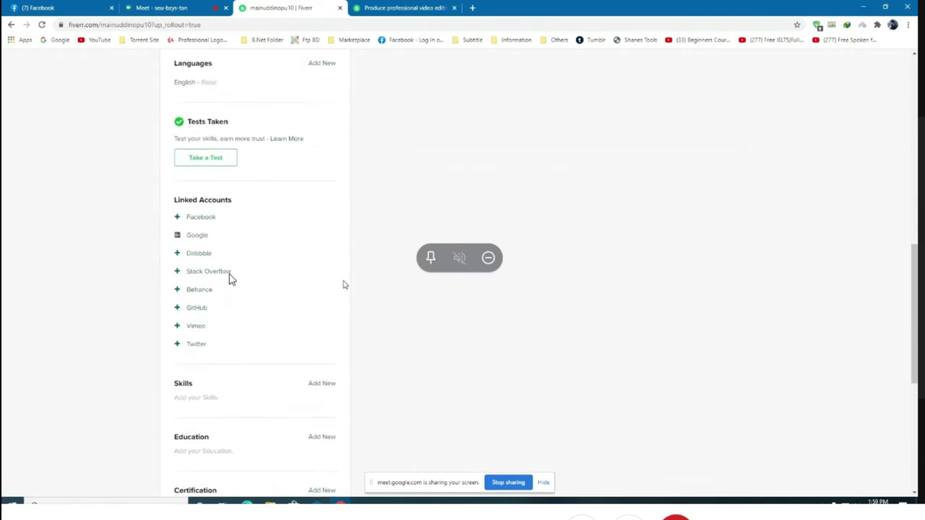
scroll(313, 320, "down", 1)
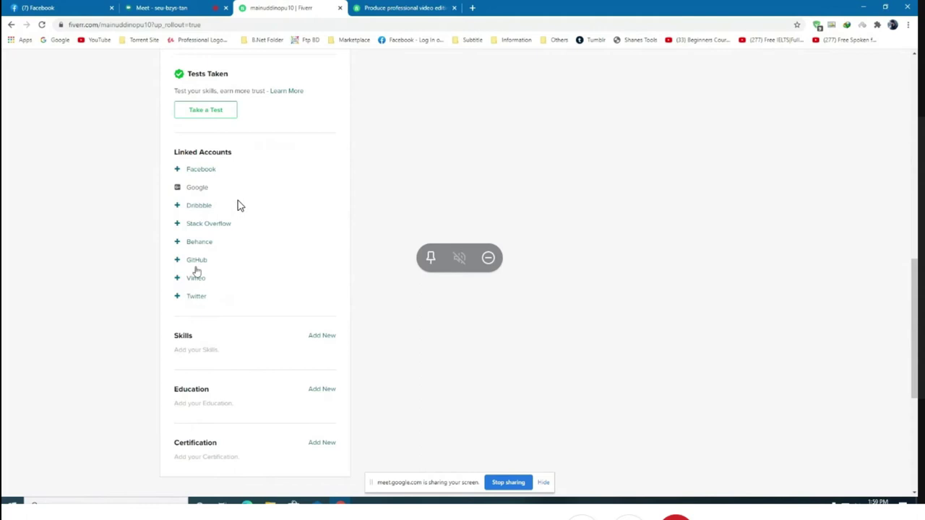
left_click(199, 171)
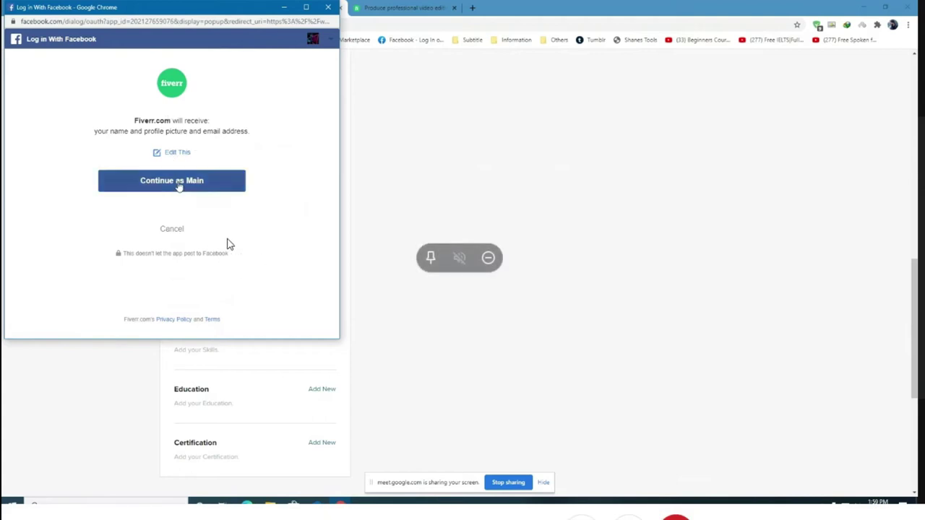
Continue in the Facebook login popup to authorize linking the account to Fiverr.
left_click(177, 185)
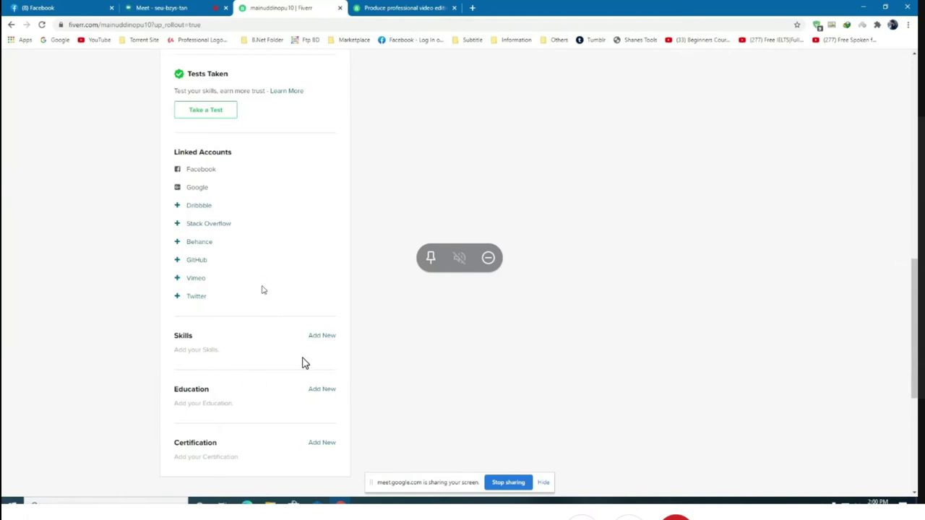
Add Adobe Premier Pro to the profile skills at Expert experience level.
scroll(261, 470, "down", 2)
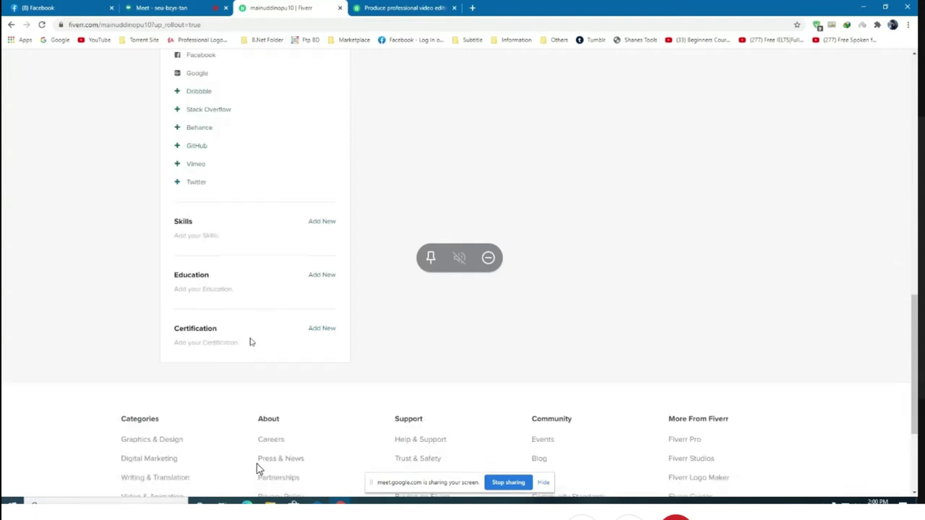
scroll(256, 468, "down", 1)
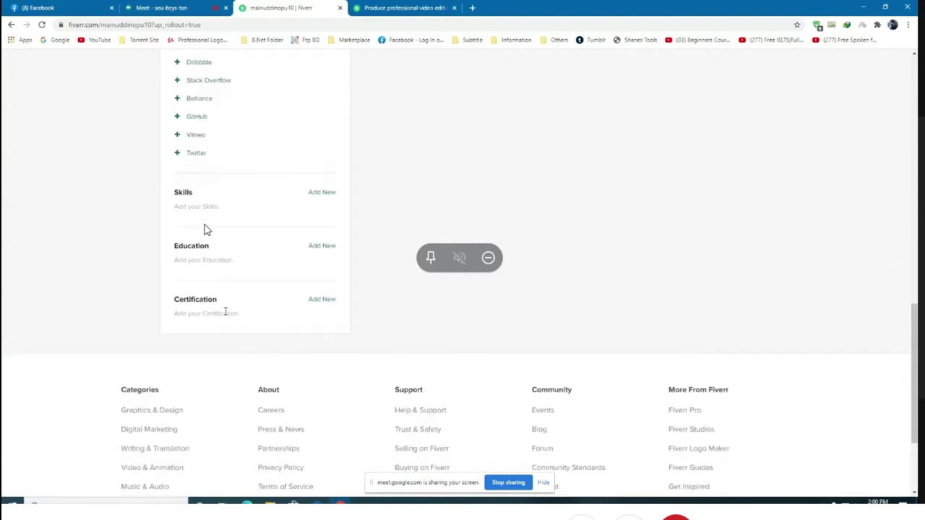
mouse_move(298, 202)
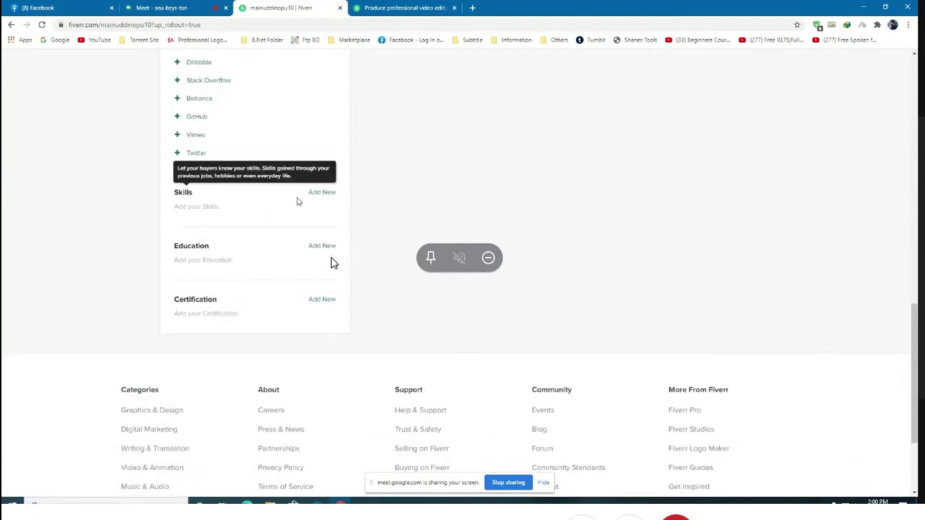
left_click(322, 193)
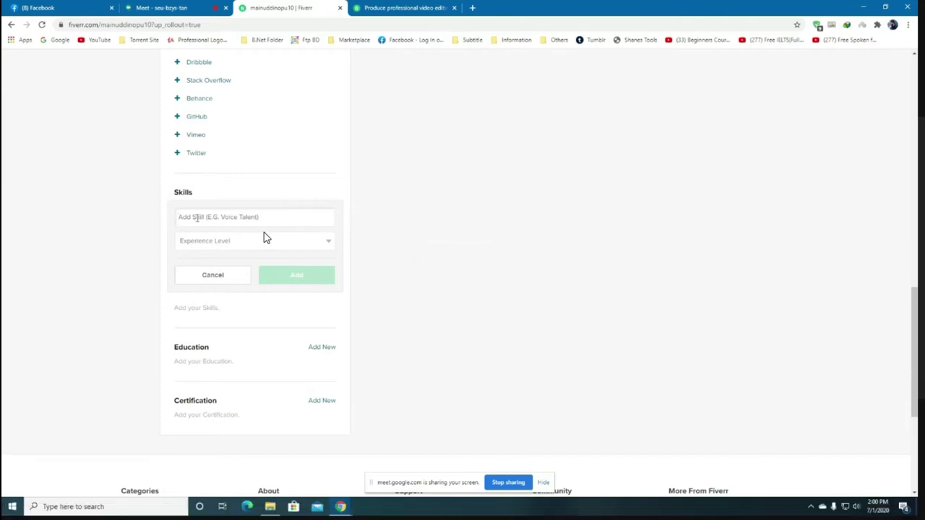
type("Adobe")
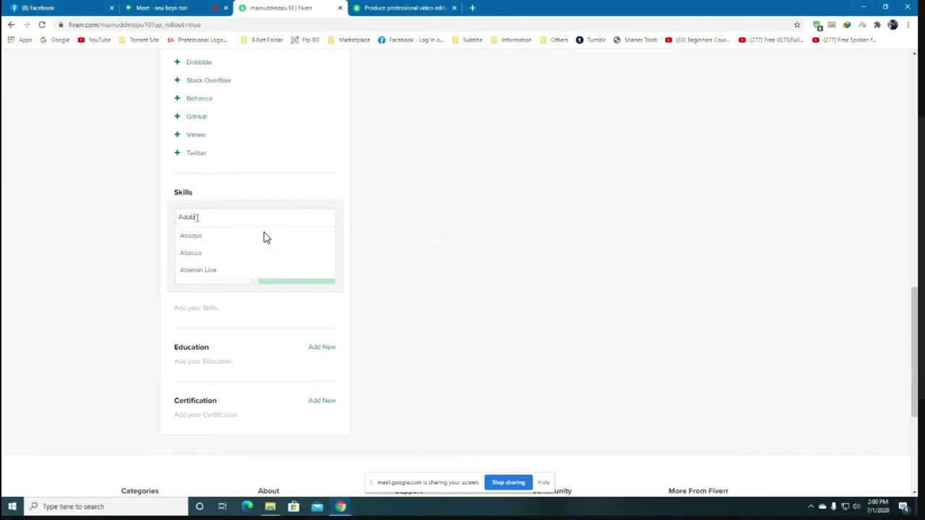
type(" Prem")
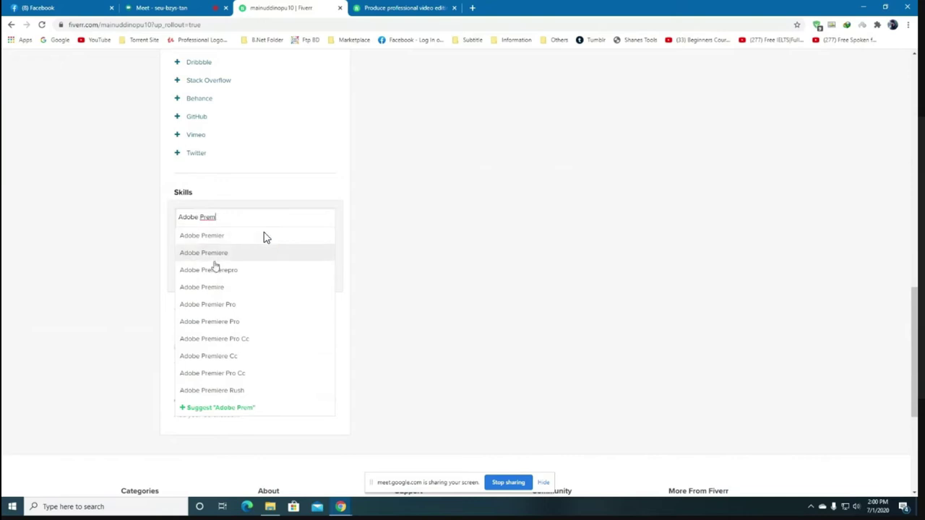
left_click(225, 306)
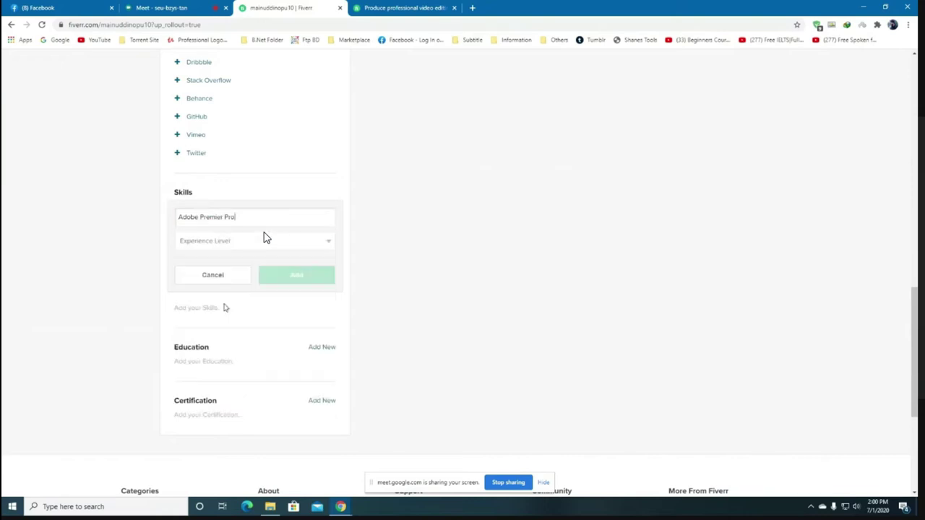
left_click(265, 240)
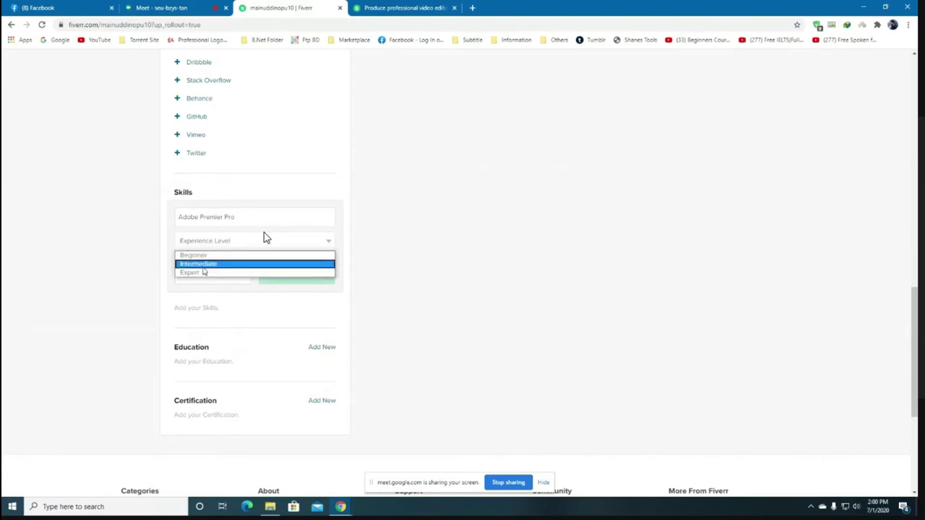
left_click(203, 273)
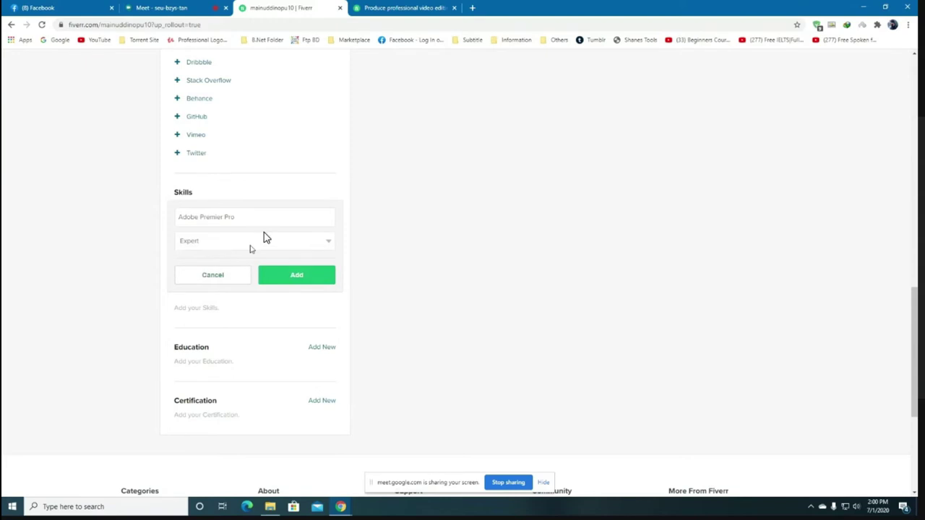
left_click(296, 278)
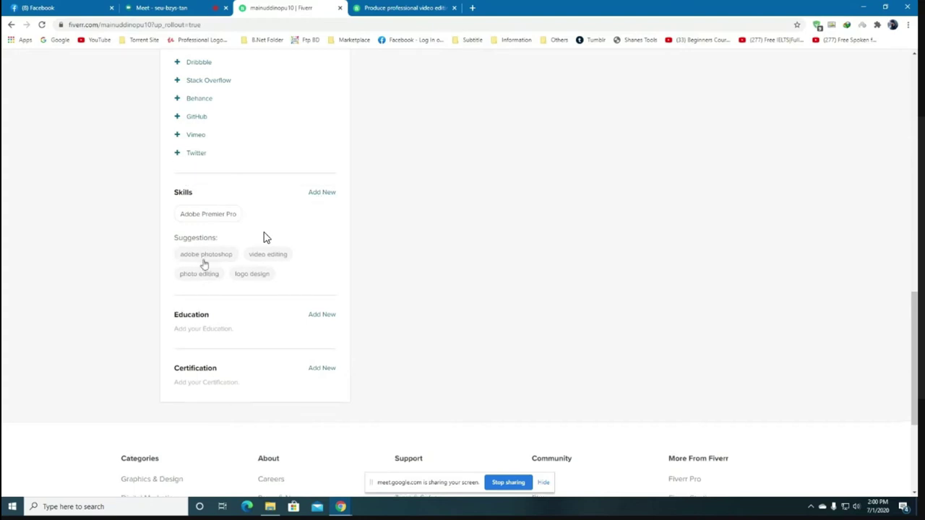
Add the suggested Video Editing and Graphic Design skills, both at Expert level.
left_click(272, 258)
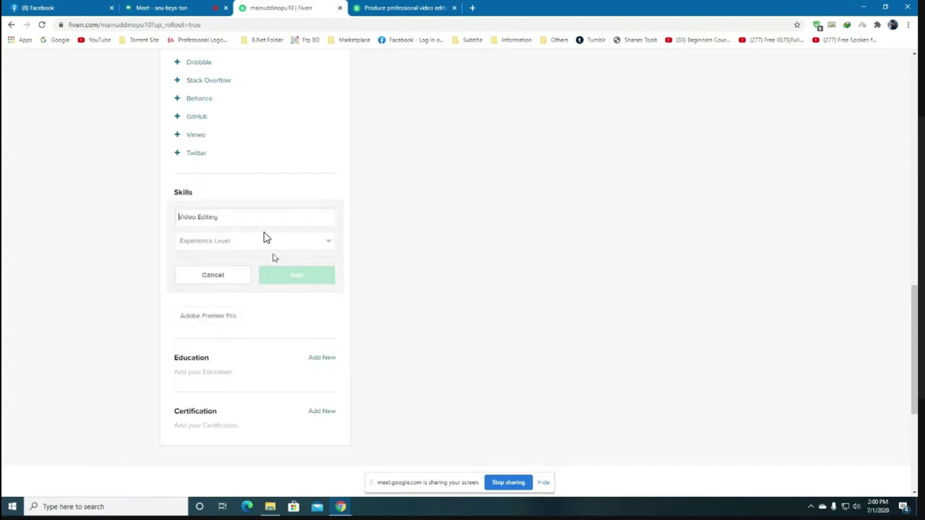
left_click(255, 245)
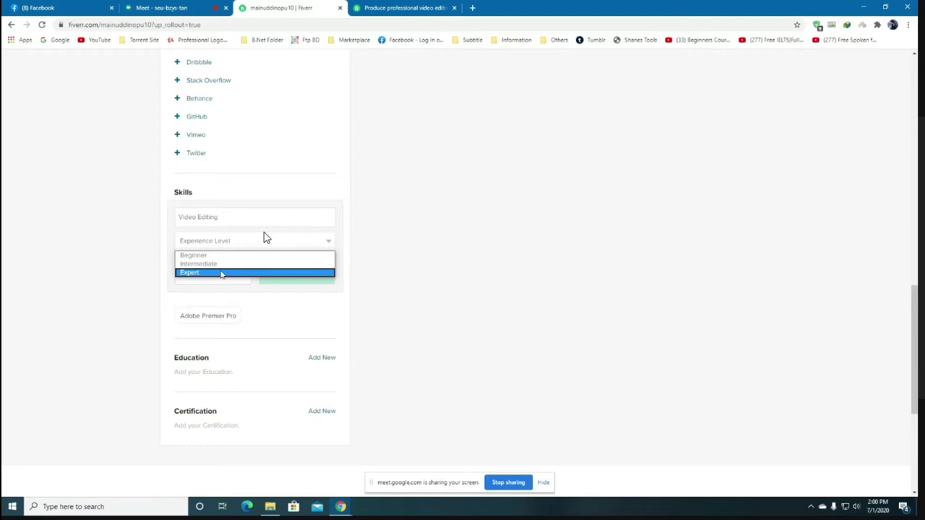
left_click(222, 274)
left_click(304, 281)
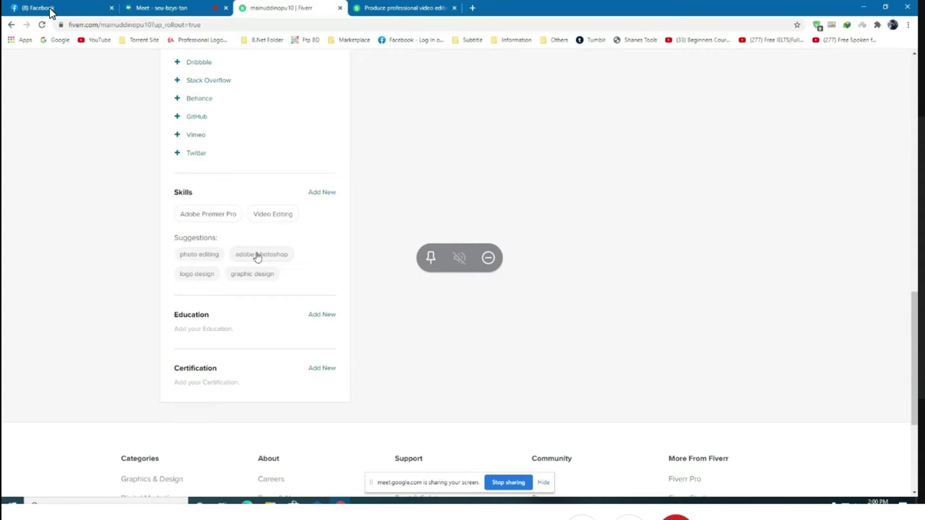
left_click(256, 280)
left_click(250, 241)
left_click(231, 273)
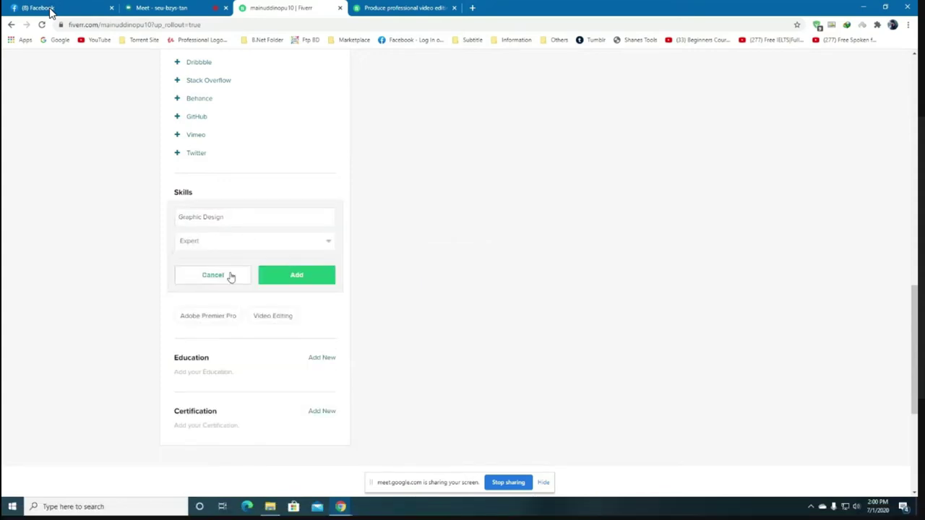
left_click(294, 282)
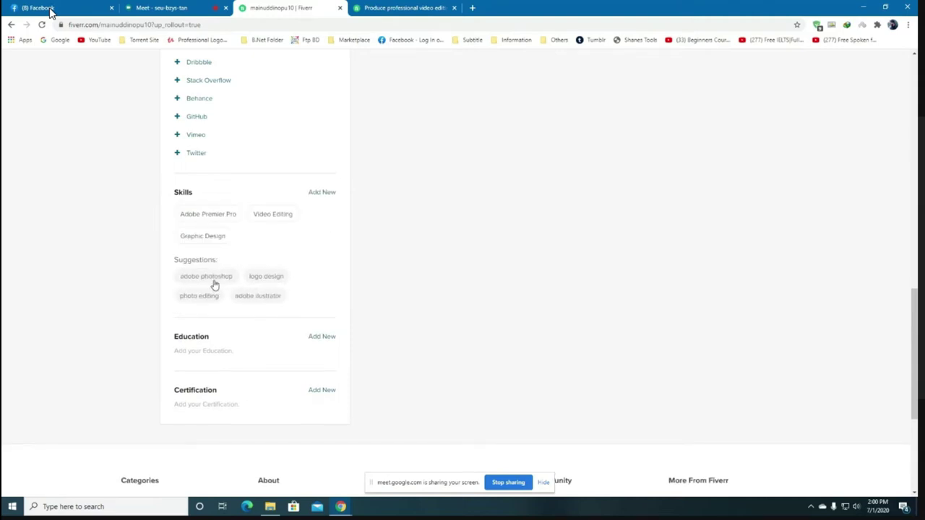
Add the suggested Adobe Photoshop and Adobe Illustrator skills, both at Expert level.
left_click(214, 279)
left_click(299, 244)
left_click(256, 273)
left_click(305, 277)
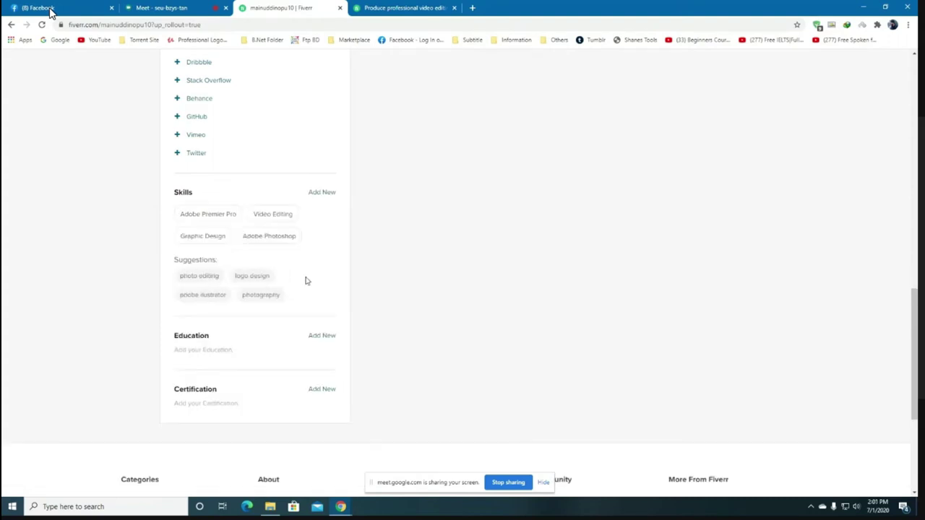
left_click(204, 296)
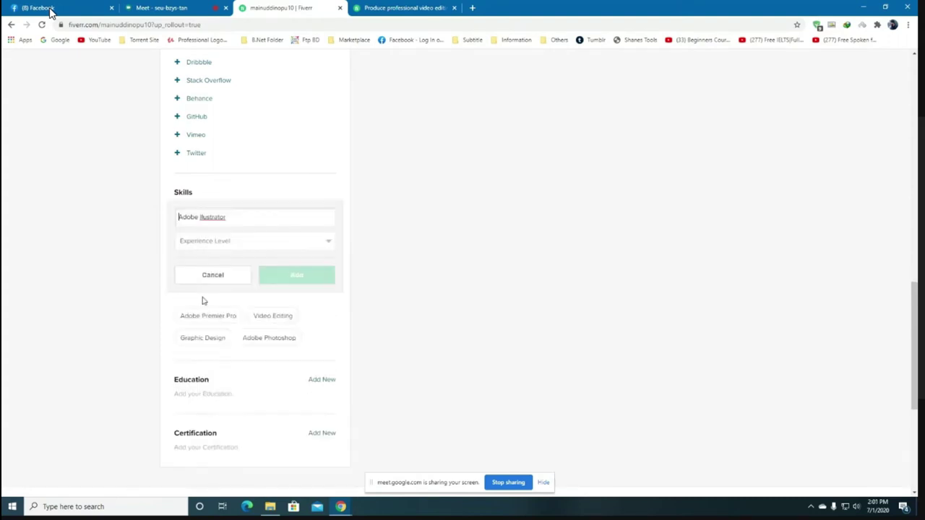
left_click(250, 249)
left_click(244, 273)
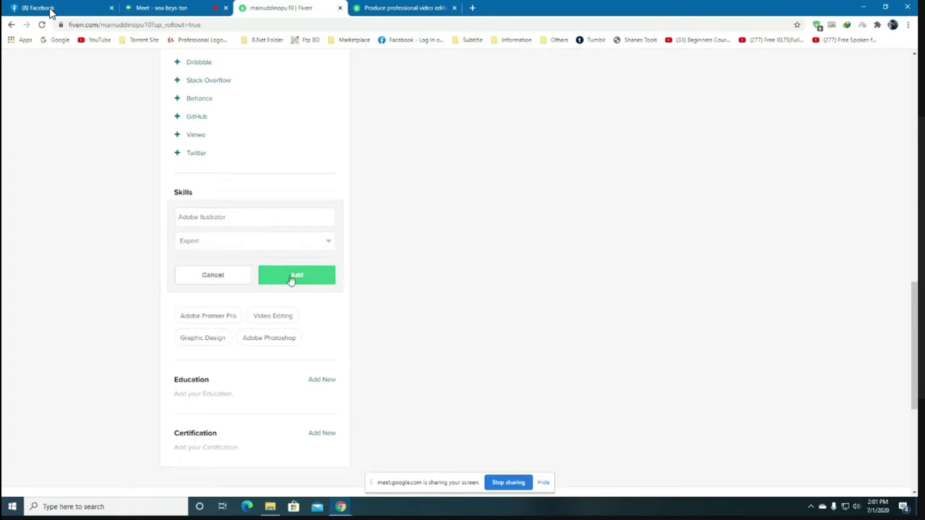
left_click(291, 281)
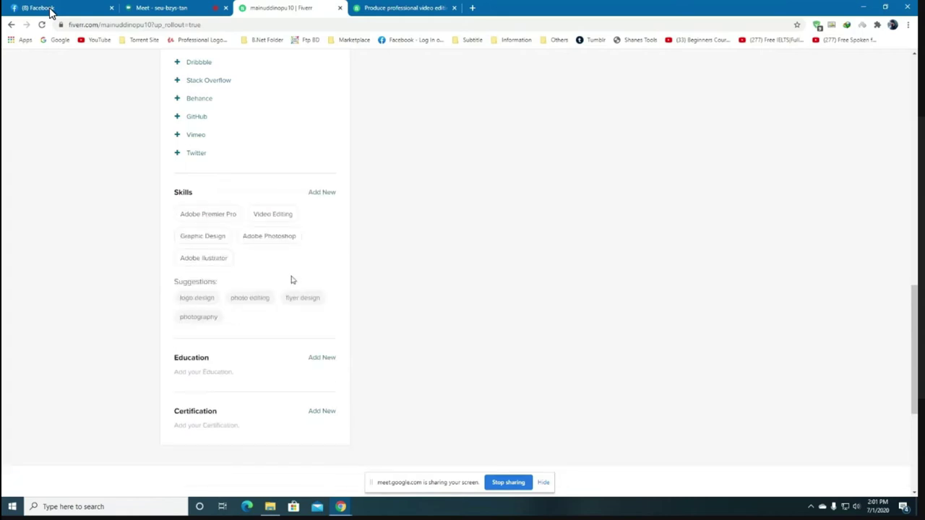
Add the suggested Photography and Photo Editing skills, both at Expert level.
left_click(208, 319)
left_click(263, 244)
left_click(245, 273)
left_click(296, 276)
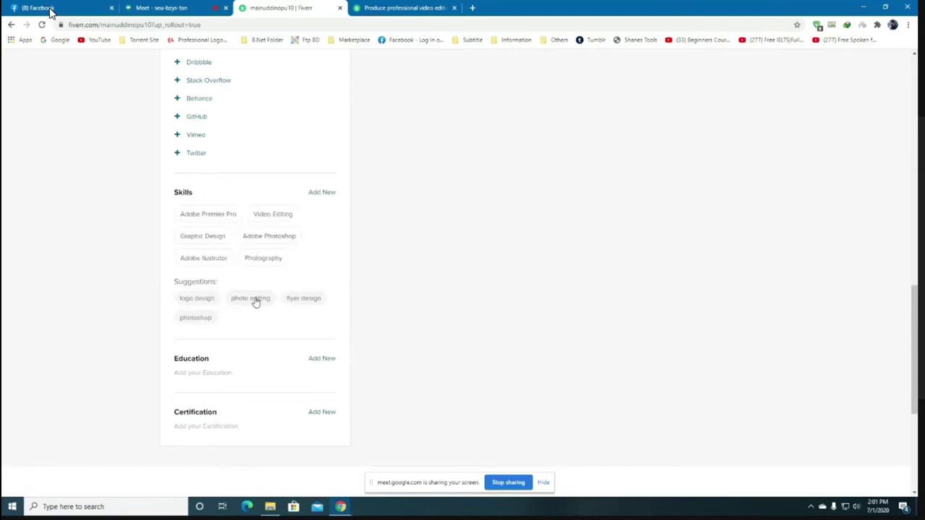
left_click(253, 298)
left_click(265, 245)
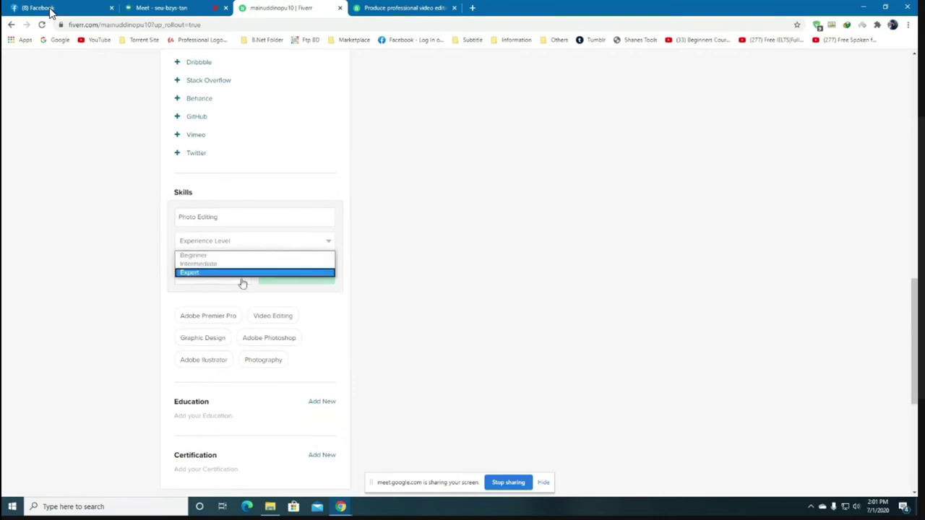
left_click(243, 282)
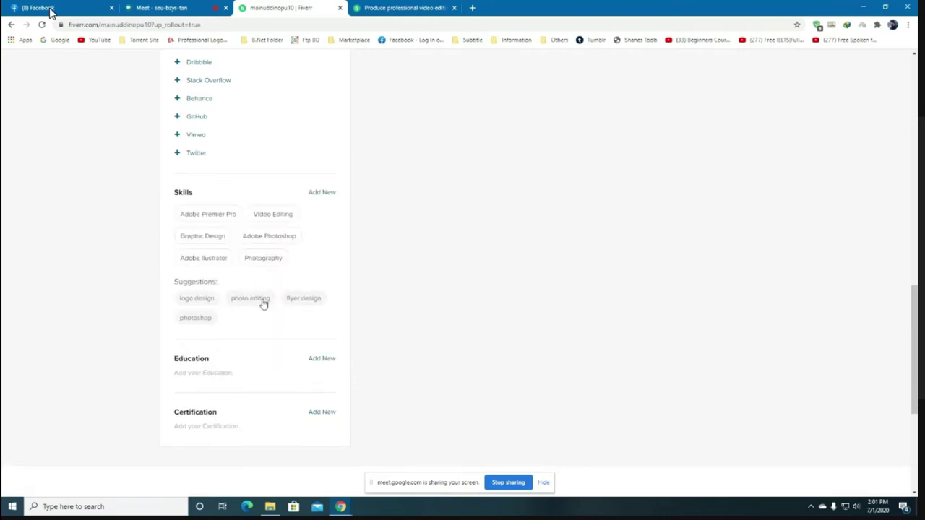
left_click(262, 300)
left_click(257, 243)
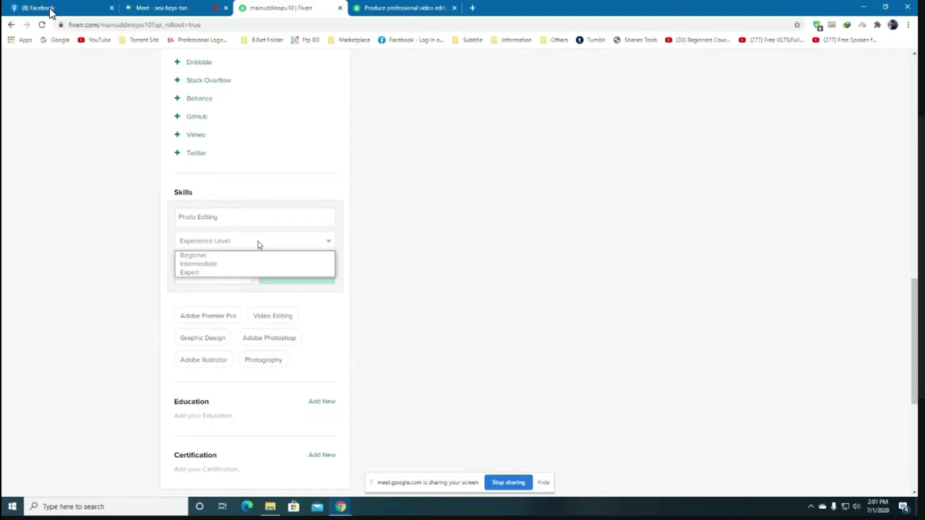
left_click(242, 273)
left_click(283, 281)
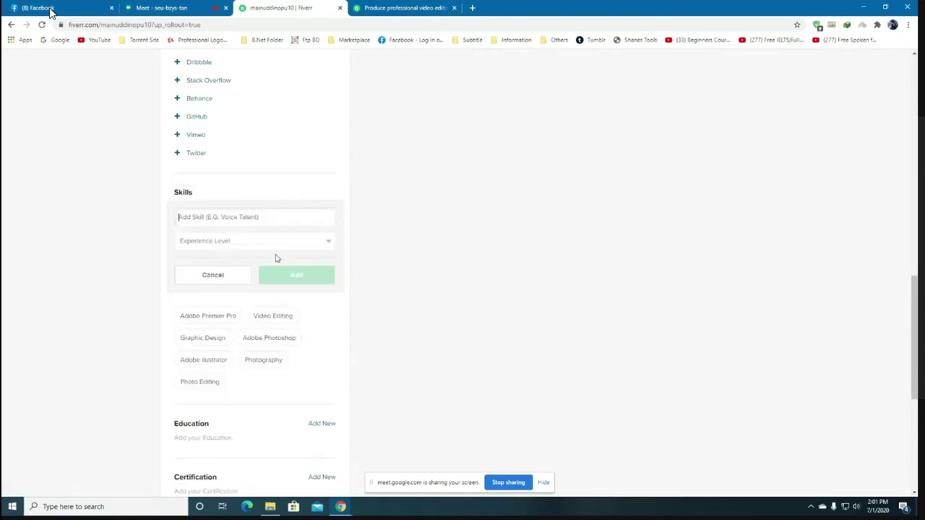
Add Adobe After Effects as a skill at Expert level.
type("A")
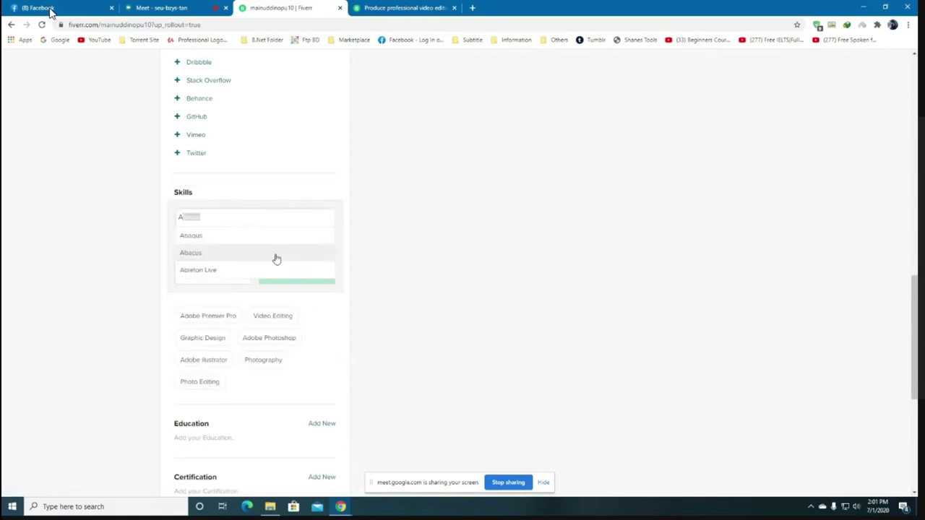
type("dobe ")
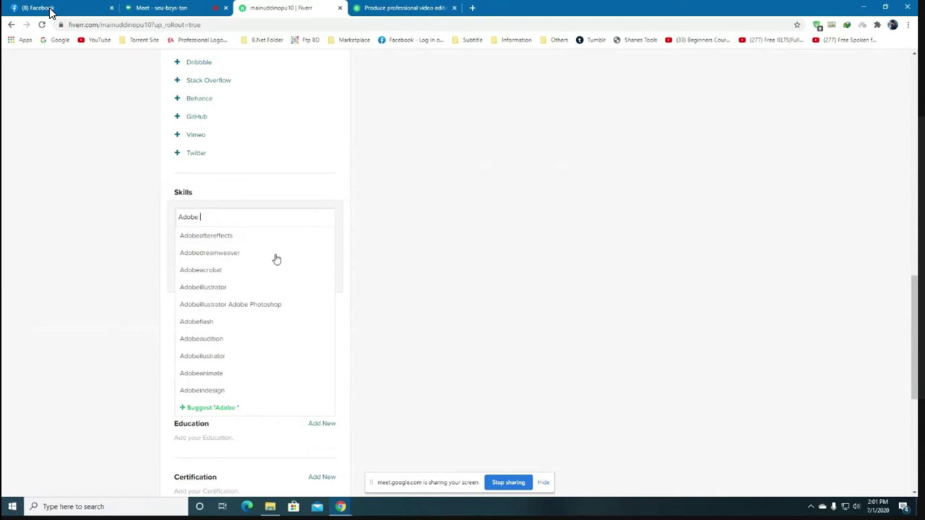
type("Aft")
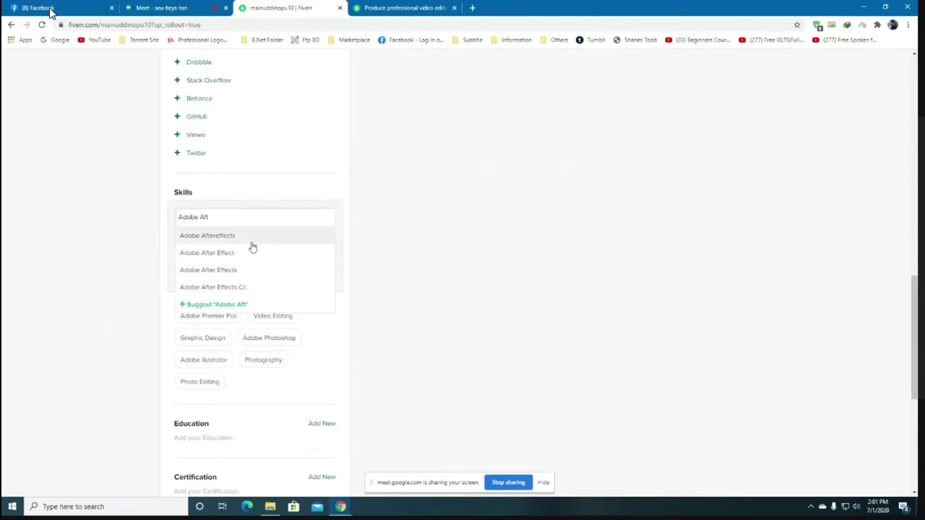
left_click(245, 276)
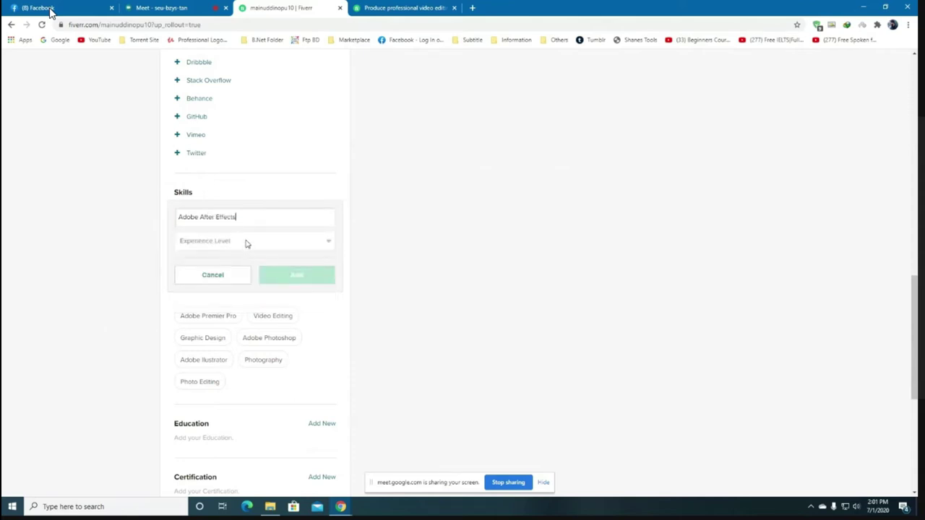
left_click(245, 245)
left_click(231, 275)
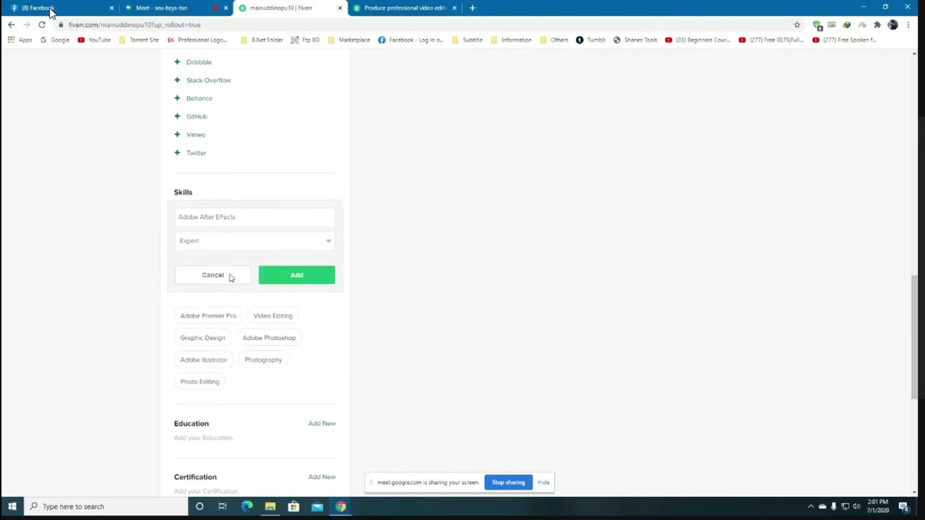
left_click(316, 282)
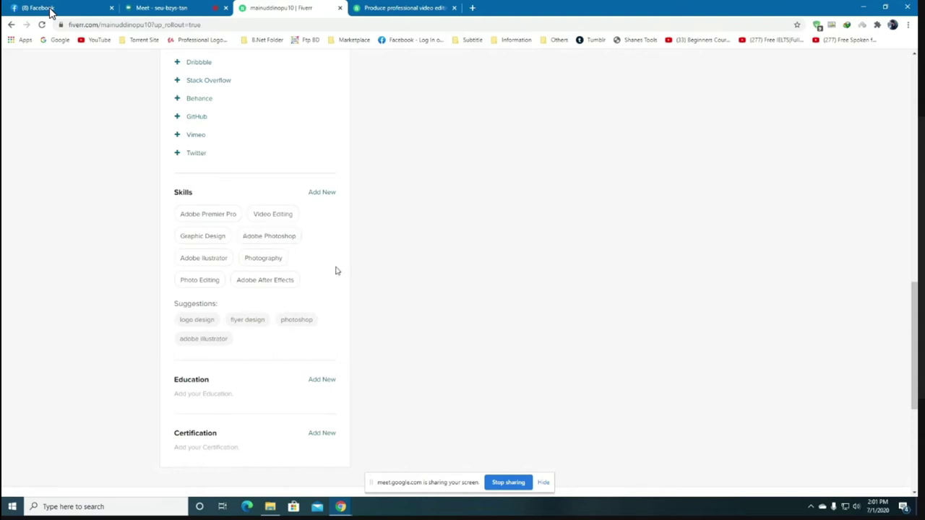
Add Motion Graphics as another skill at Expert level.
left_click(317, 194)
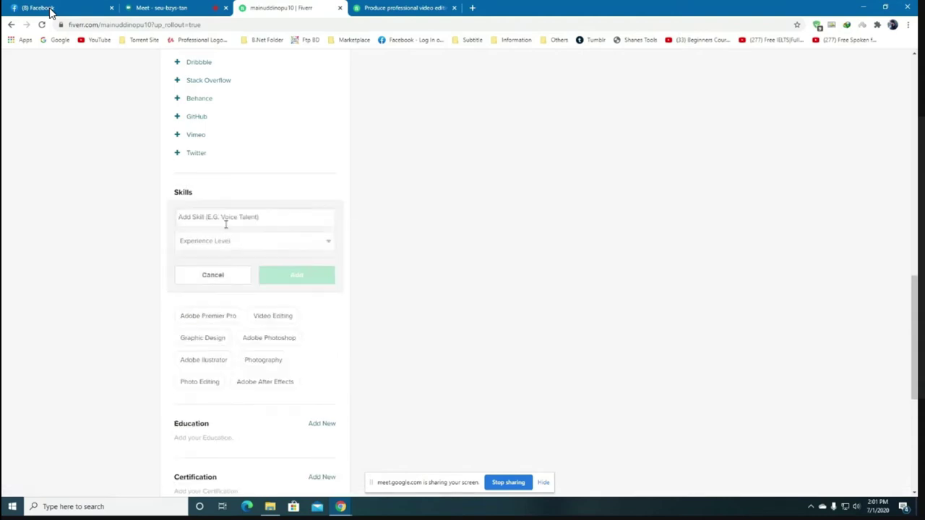
type("Motion")
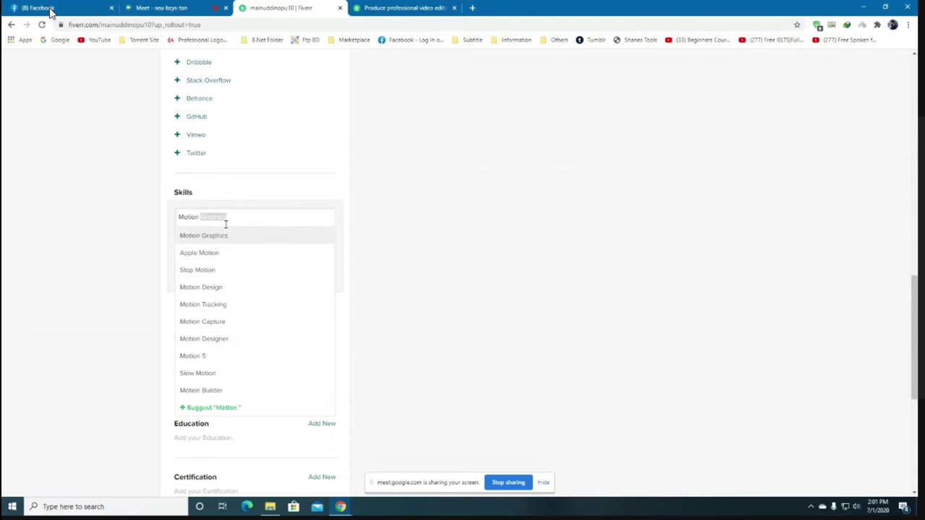
left_click(223, 237)
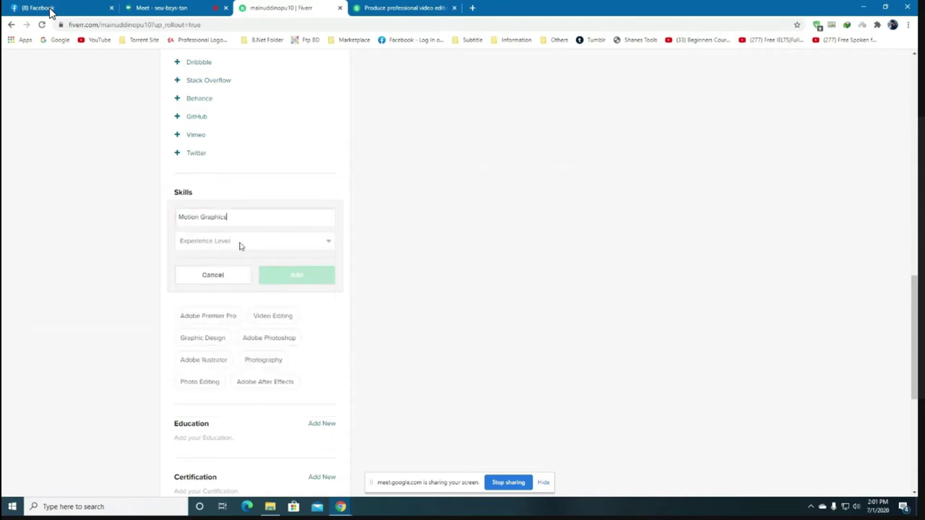
left_click(265, 244)
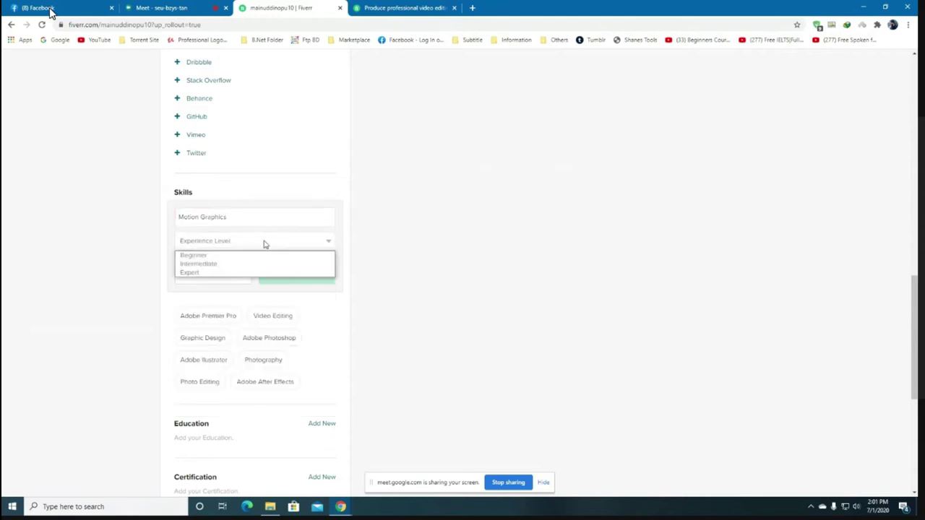
left_click(204, 273)
left_click(302, 276)
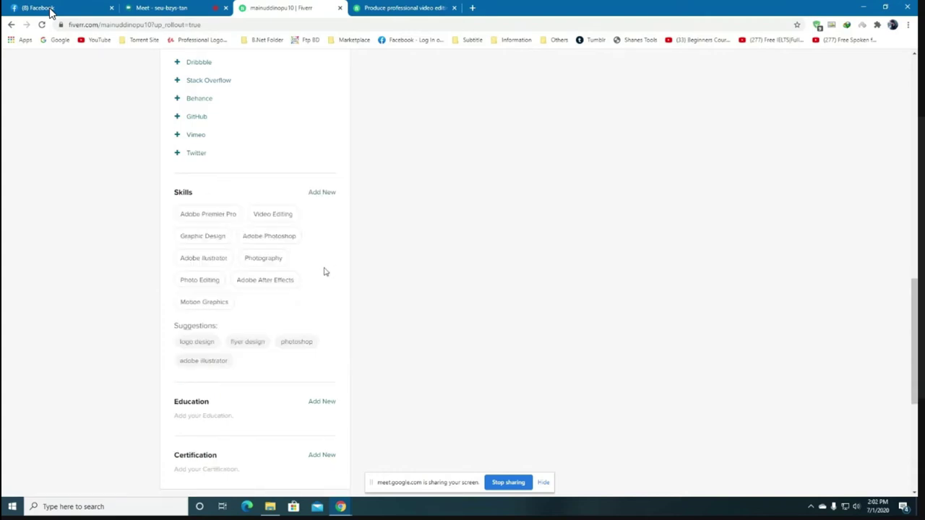
Review the nine listed skills and scroll down toward the Education section.
mouse_move(210, 304)
left_click_drag(214, 301, 285, 218)
left_click(268, 266)
left_click_drag(229, 303, 338, 258)
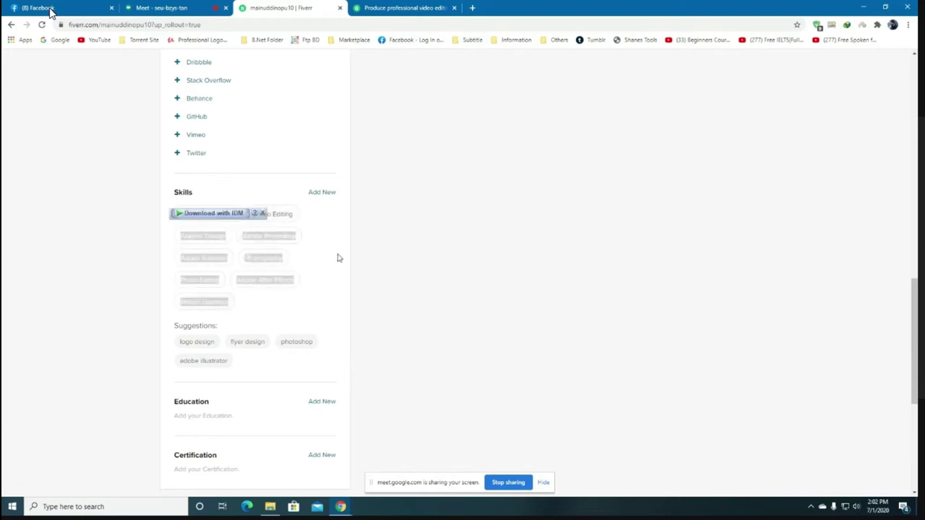
left_click(336, 264)
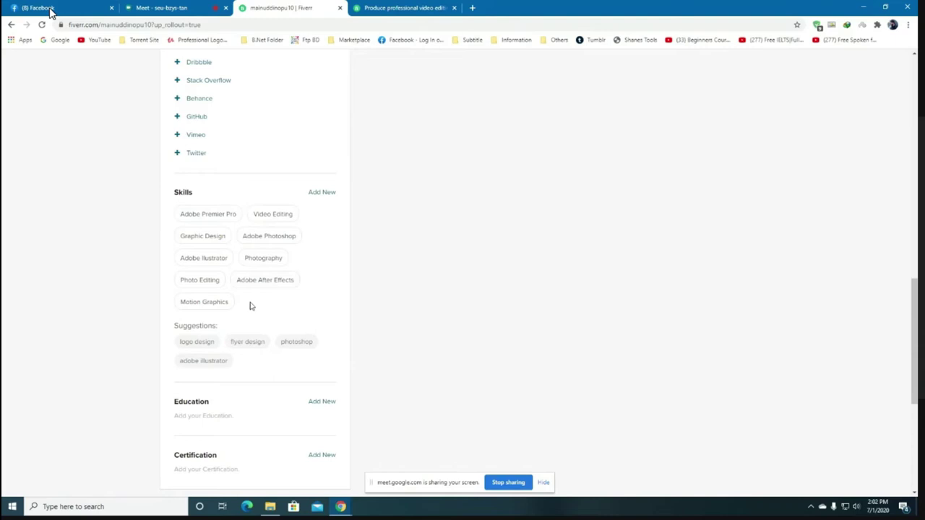
scroll(253, 300, "down", 1)
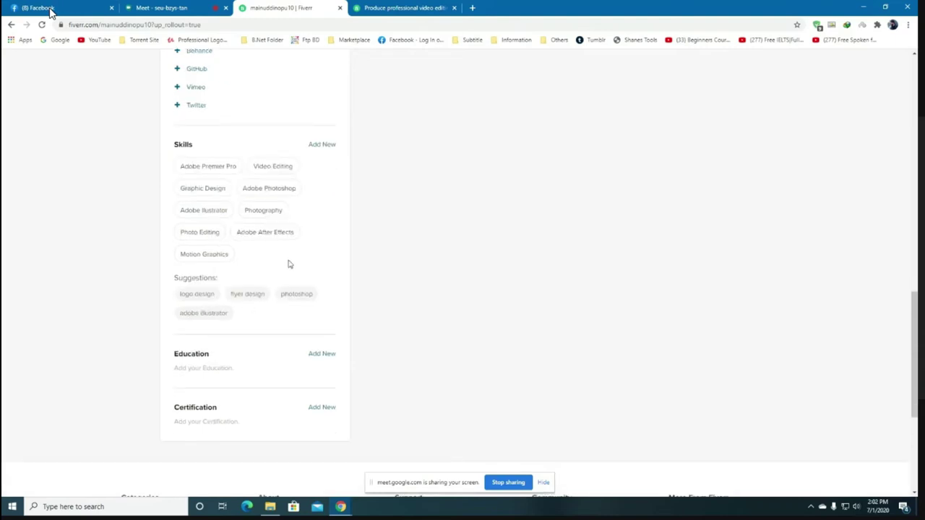
Start a new education entry with country Bangladesh and college Ahsanullah University Of Science & Technology.
left_click(322, 354)
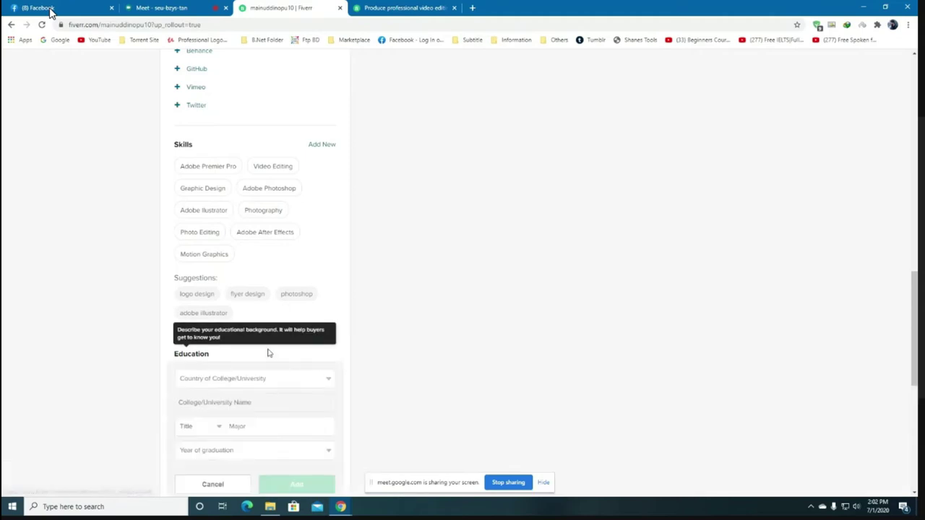
scroll(259, 292, "down", 2)
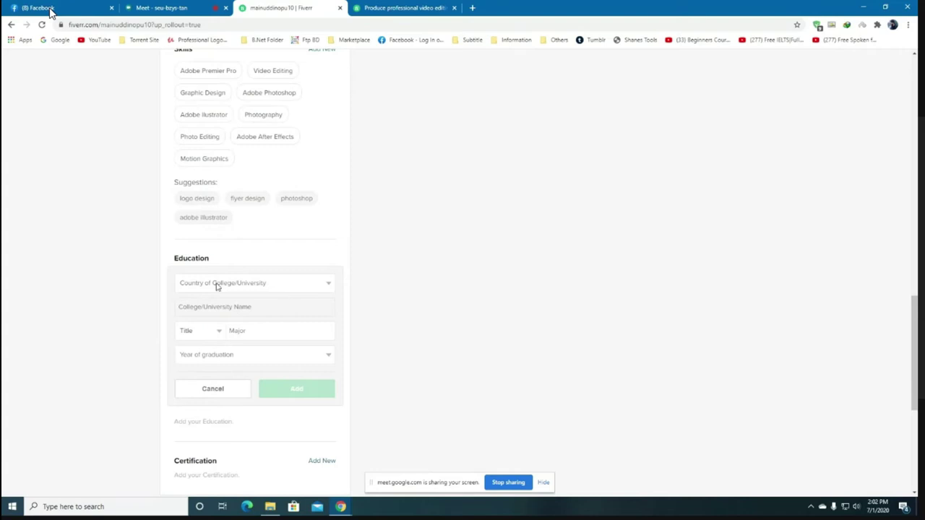
left_click(293, 284)
scroll(215, 340, "down", 5)
scroll(214, 341, "up", 3)
scroll(208, 339, "up", 3)
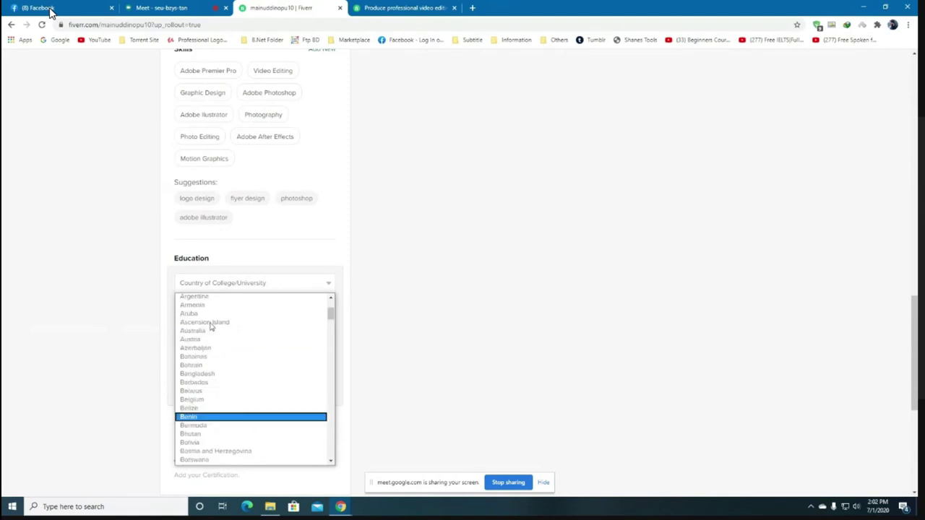
left_click(206, 374)
left_click(252, 307)
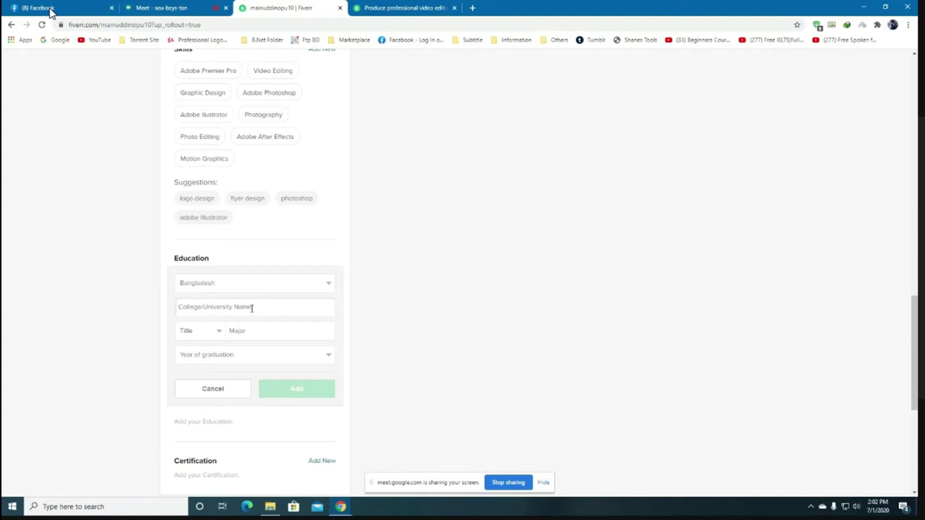
type("Ahsa")
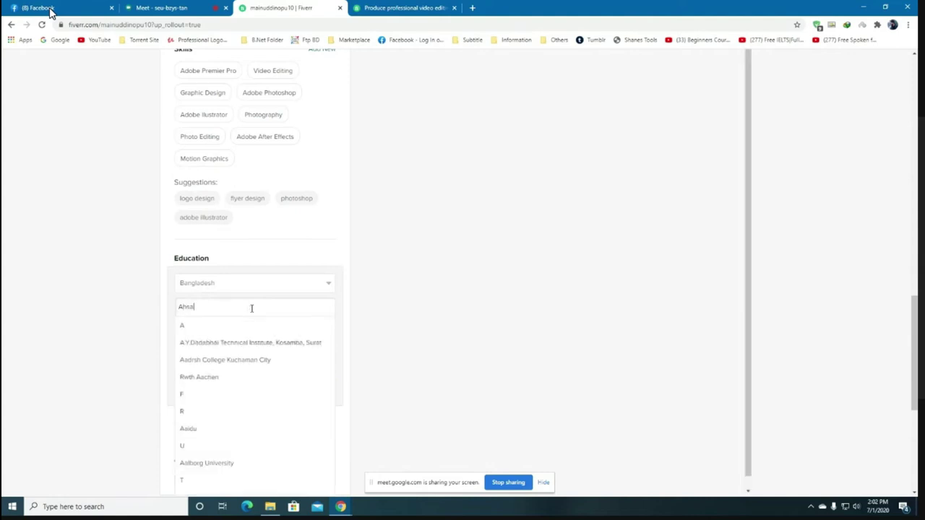
type("nul")
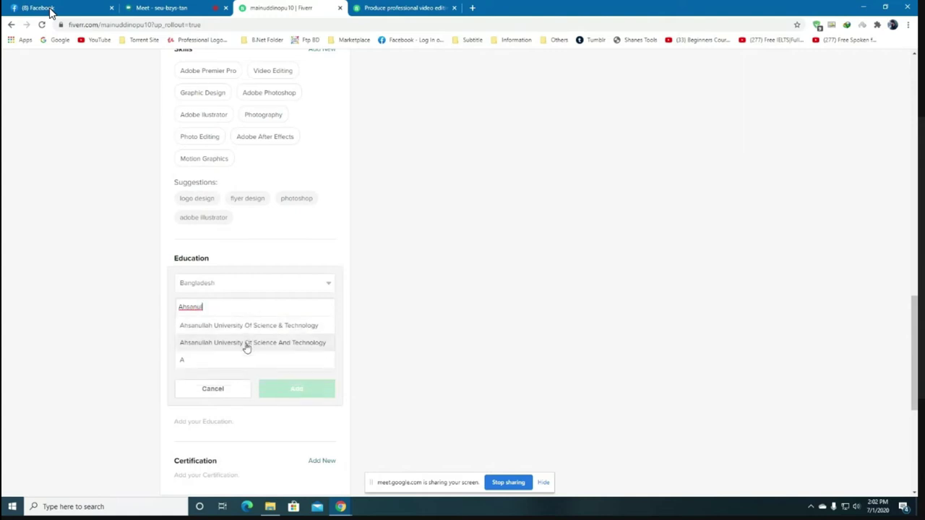
left_click(250, 326)
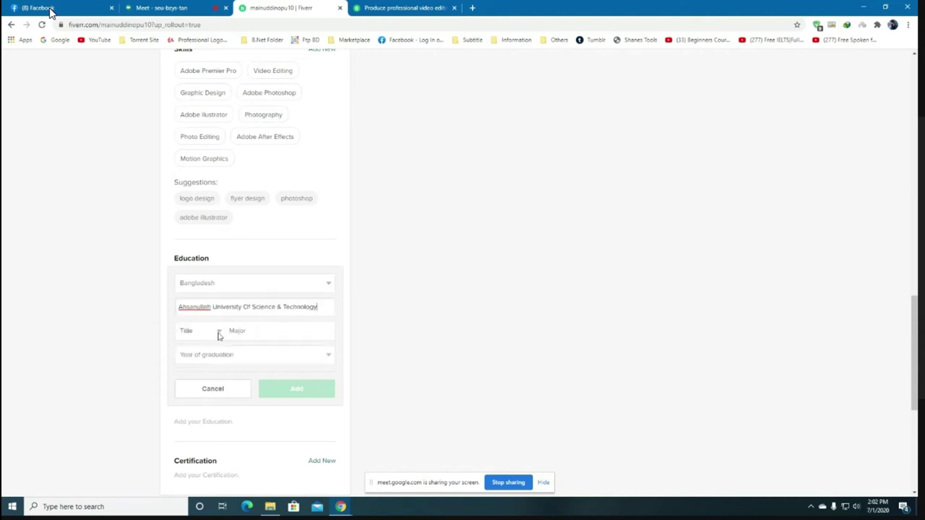
Set the degree title to B.Sc. and the major to Textile Engineering.
left_click(220, 332)
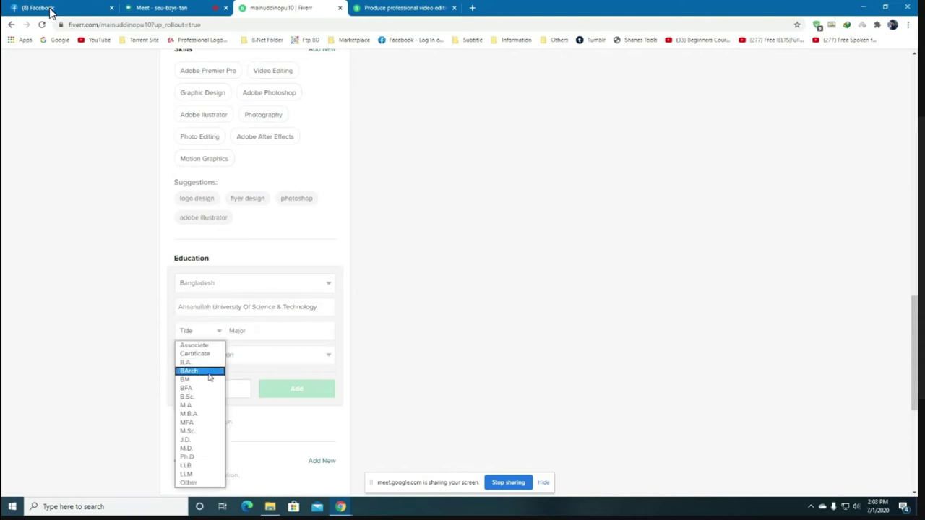
left_click(208, 397)
left_click(251, 334)
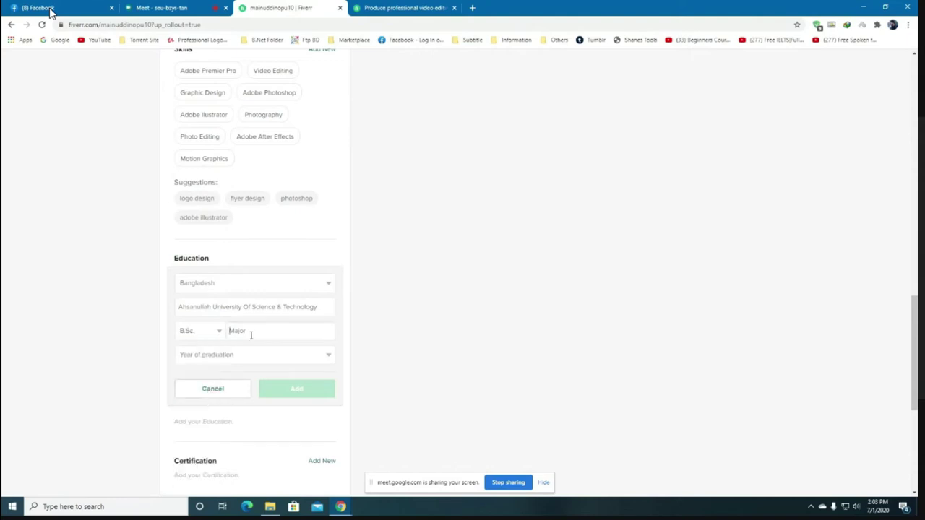
type("Textile")
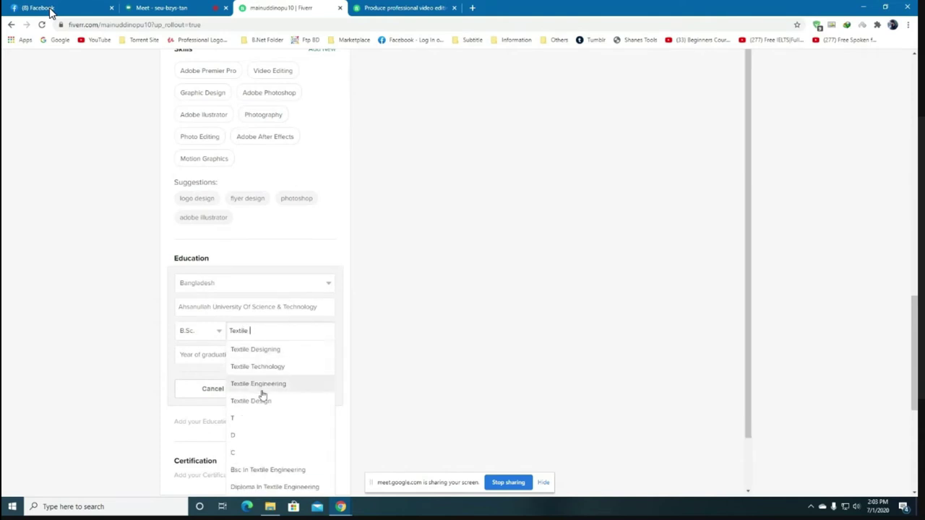
left_click(265, 385)
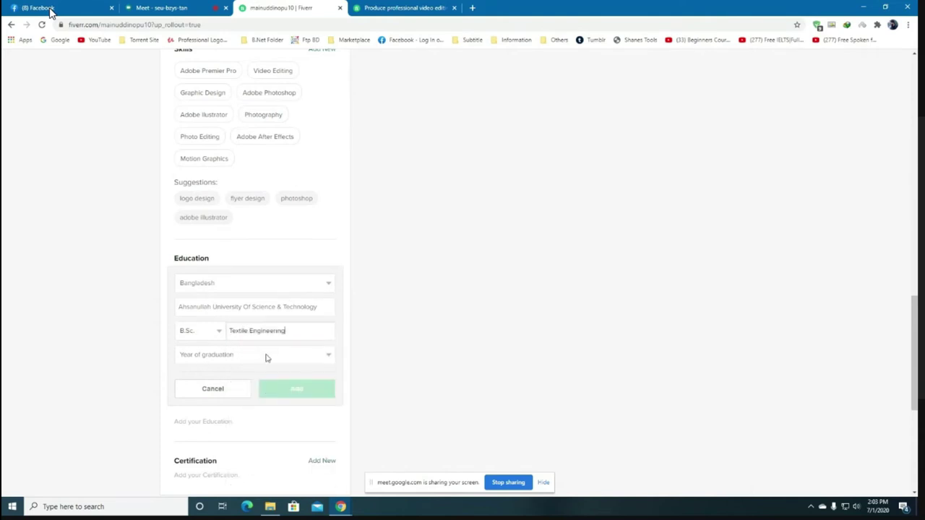
Choose 2020 as the graduation year and save the education entry.
left_click(266, 356)
scroll(235, 287, "down", 3)
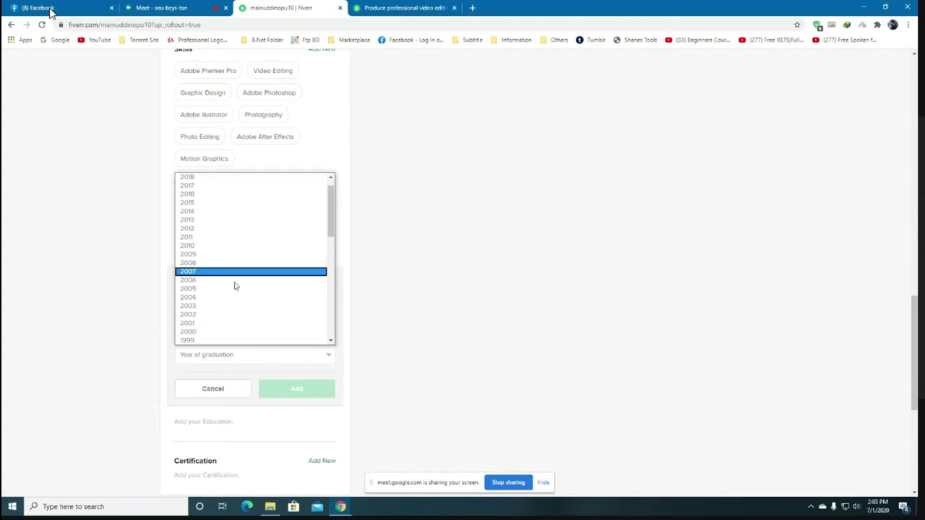
scroll(241, 331, "up", 3)
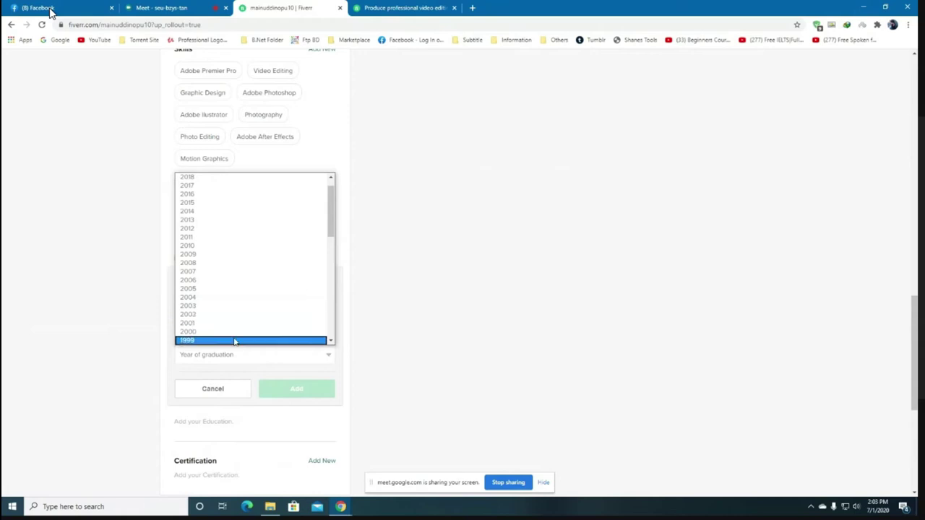
scroll(235, 341, "down", 2)
scroll(230, 300, "down", 5)
scroll(230, 302, "up", 8)
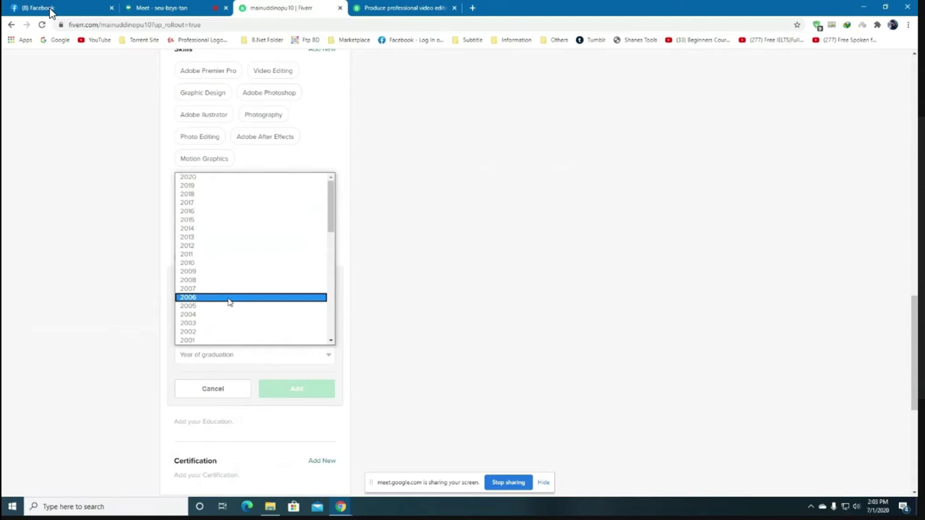
left_click(229, 179)
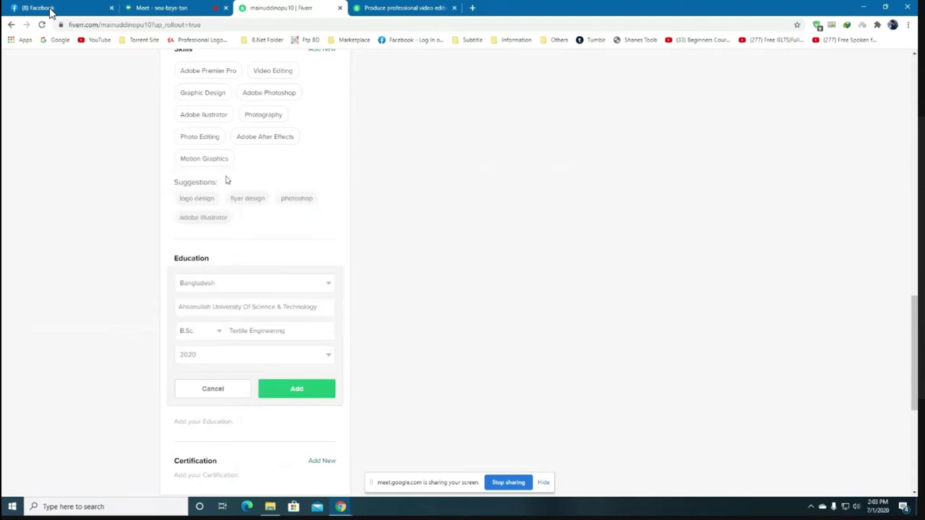
left_click(297, 388)
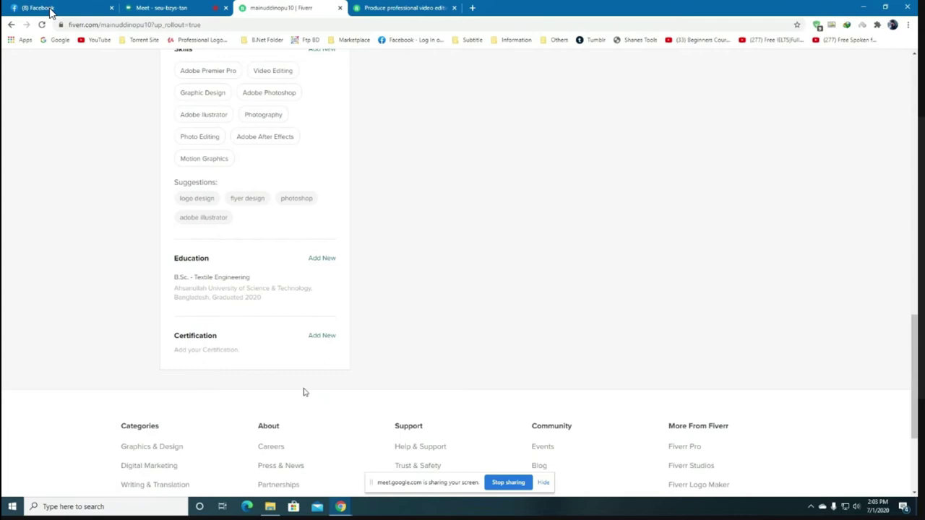
Open a new certification form and check its name, institution and year fields, leaving them blank.
left_click(321, 336)
scroll(239, 362, "down", 2)
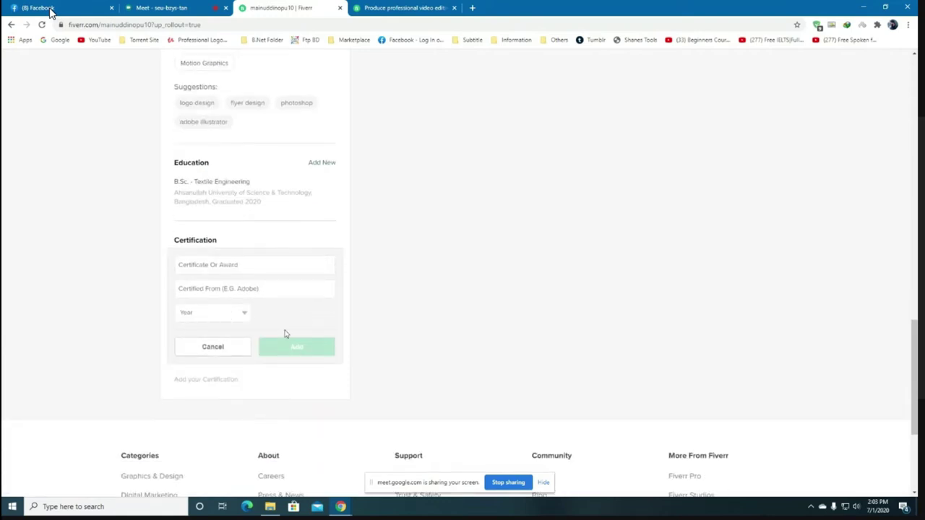
left_click(242, 267)
left_click(233, 291)
left_click(235, 318)
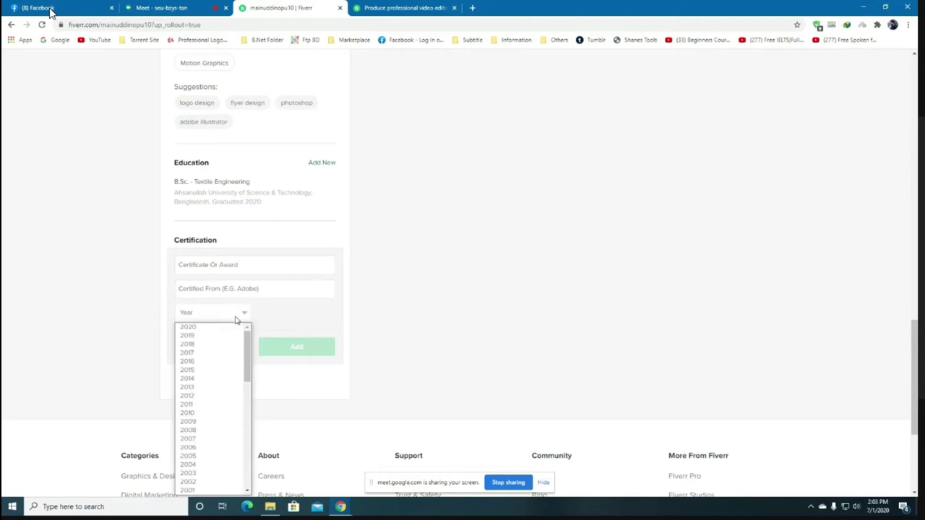
left_click(282, 312)
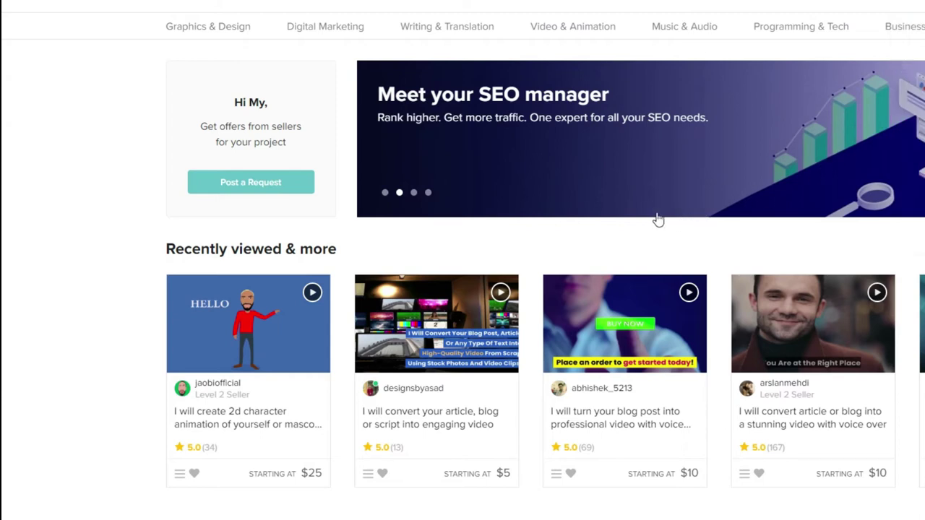
scroll(657, 216, "down", 15)
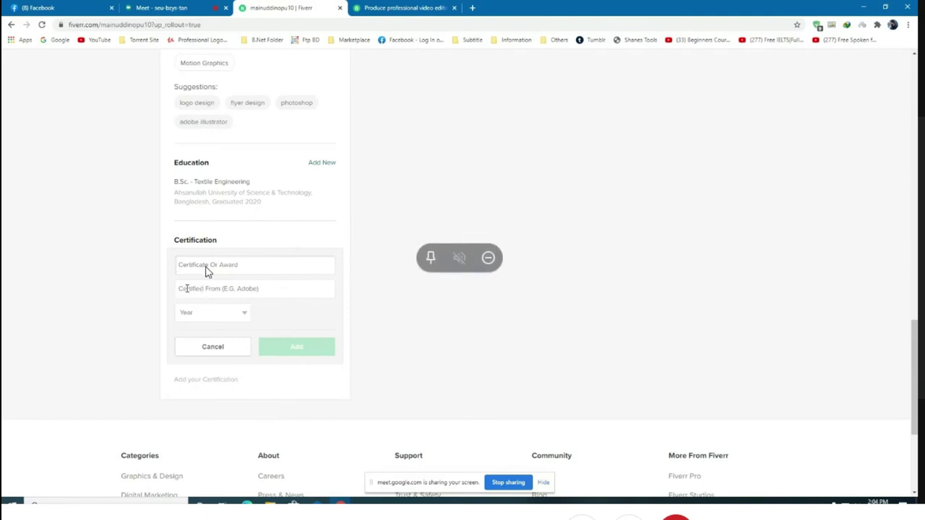
key("Tab")
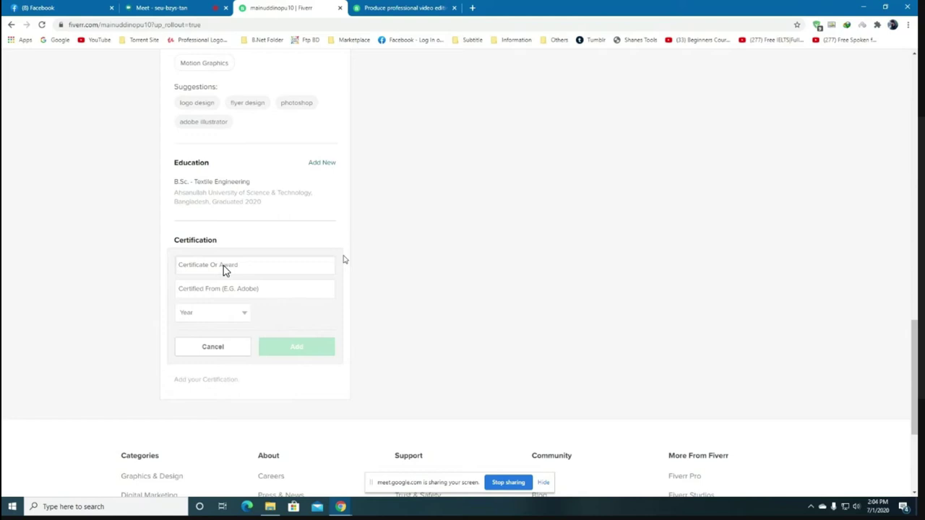
Add the certification 'Motion Graphics Designer' from Ahsanullah University of Science & Technology, year 2018.
type("Motion Graphics Designer")
left_click(238, 289)
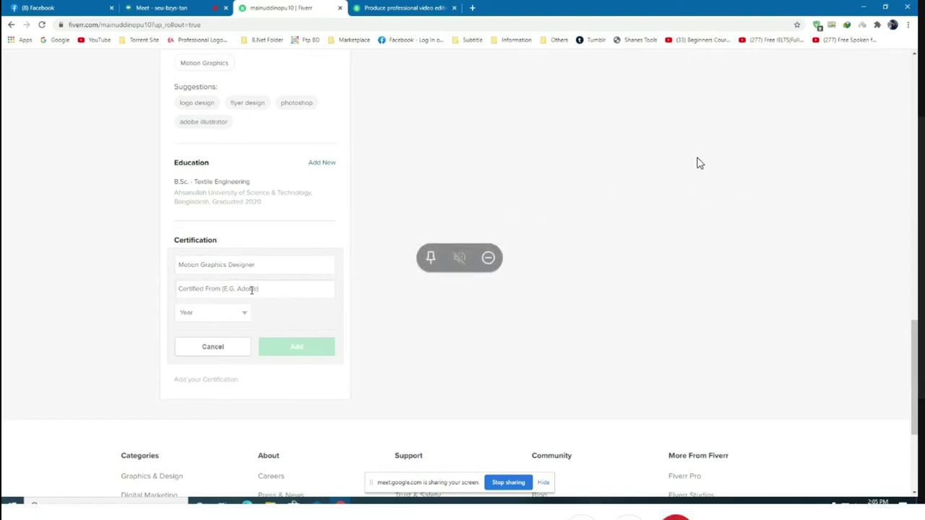
type("Ah")
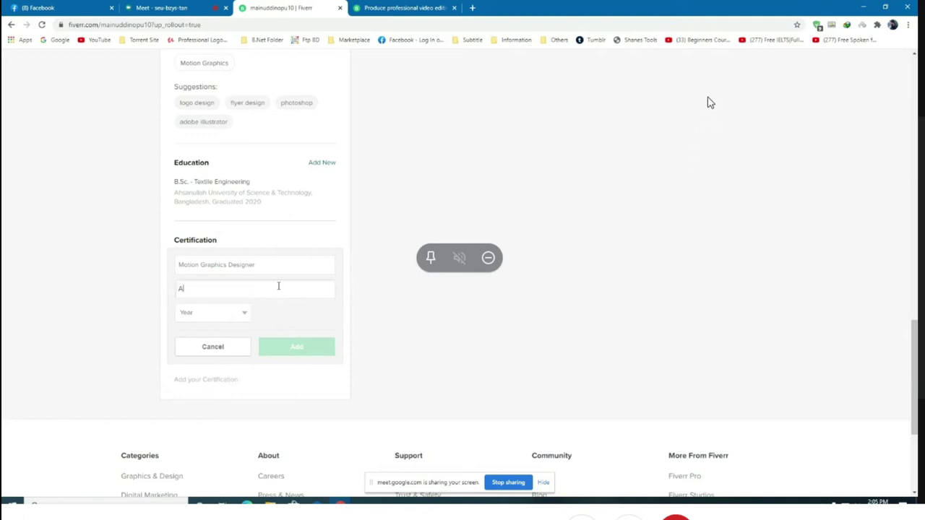
type("sanullah Univers")
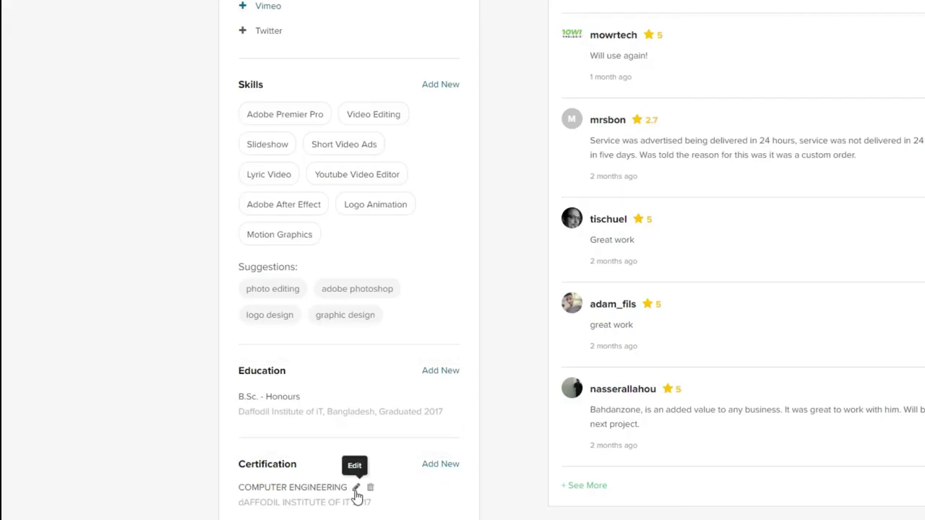
left_click(355, 489)
scroll(320, 512, "down", 4)
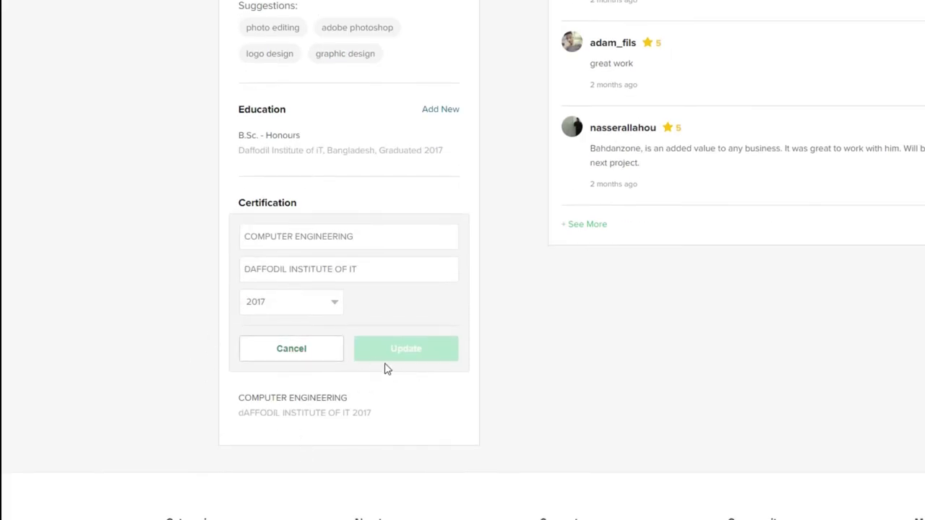
left_click(322, 357)
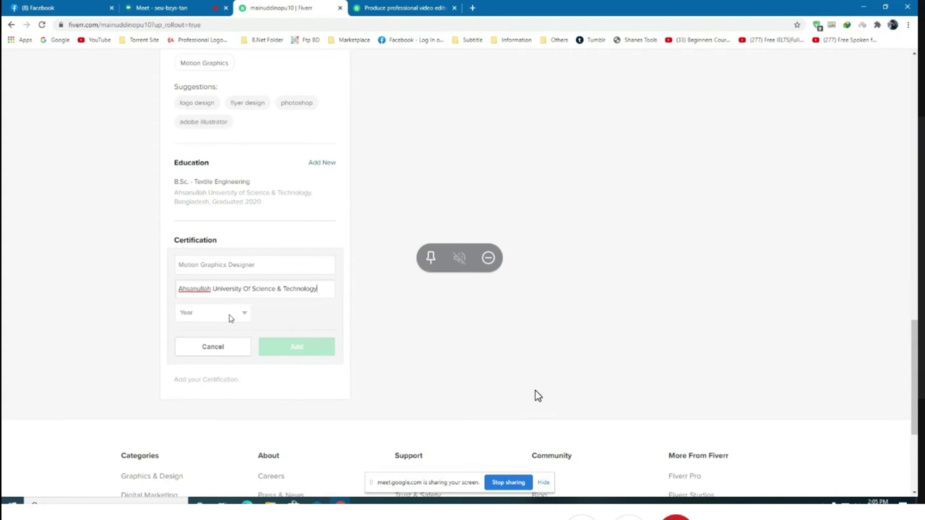
left_click(230, 318)
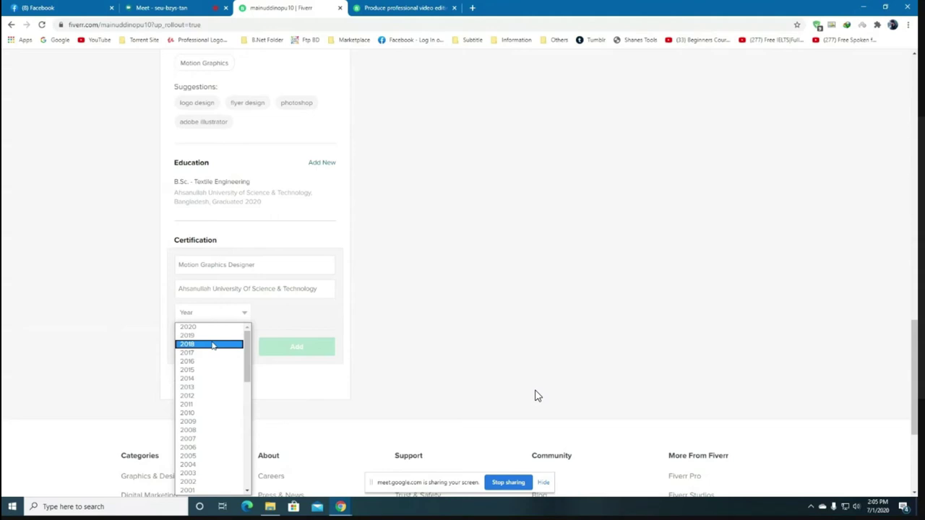
left_click(212, 344)
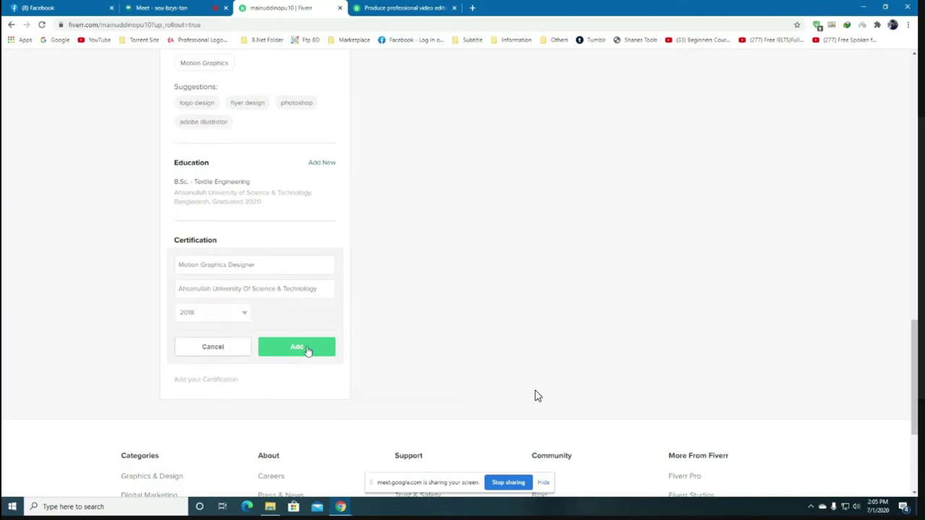
left_click(307, 348)
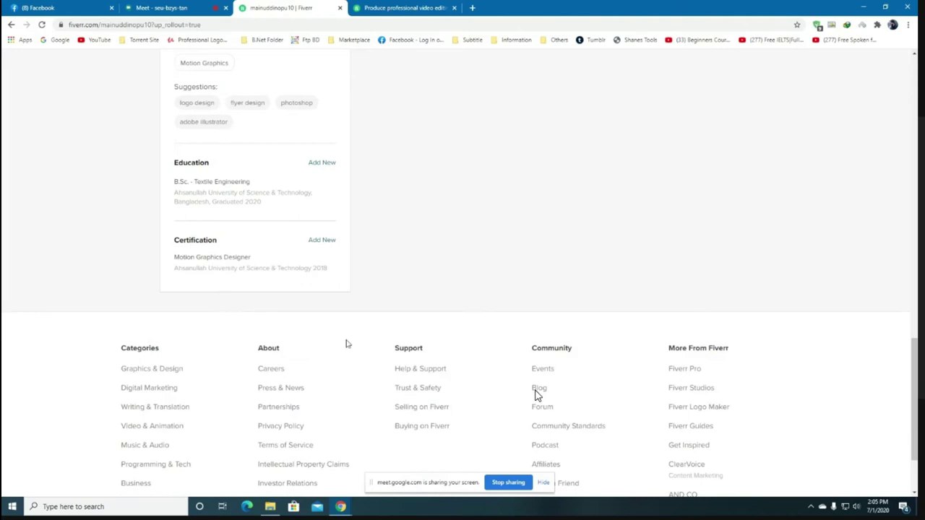
Switch to Preview Public Mode and browse the public profile's skills, education and certification.
scroll(347, 344, "up", 3)
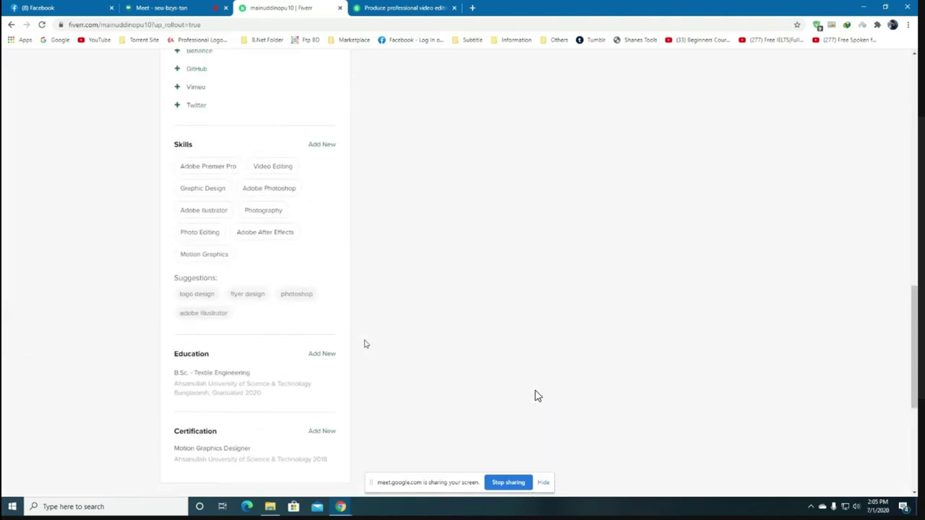
scroll(365, 344, "up", 8)
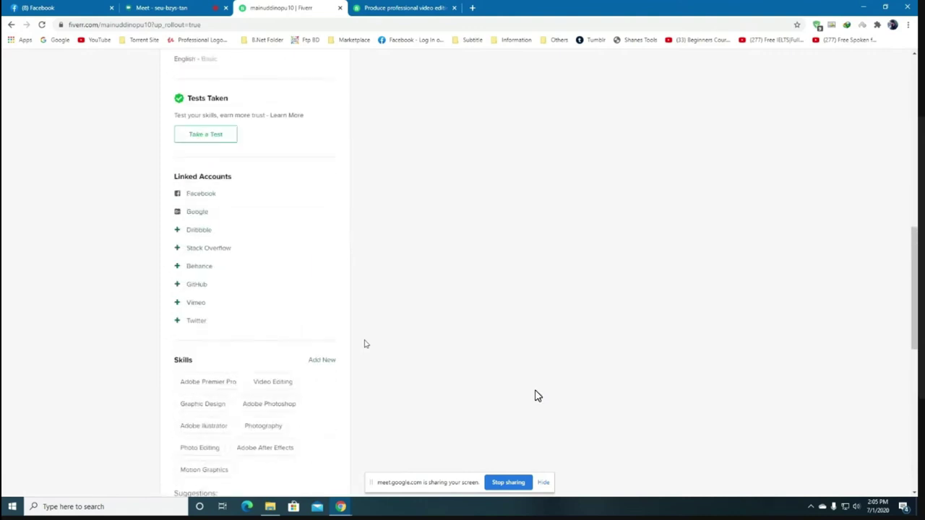
scroll(365, 344, "up", 5)
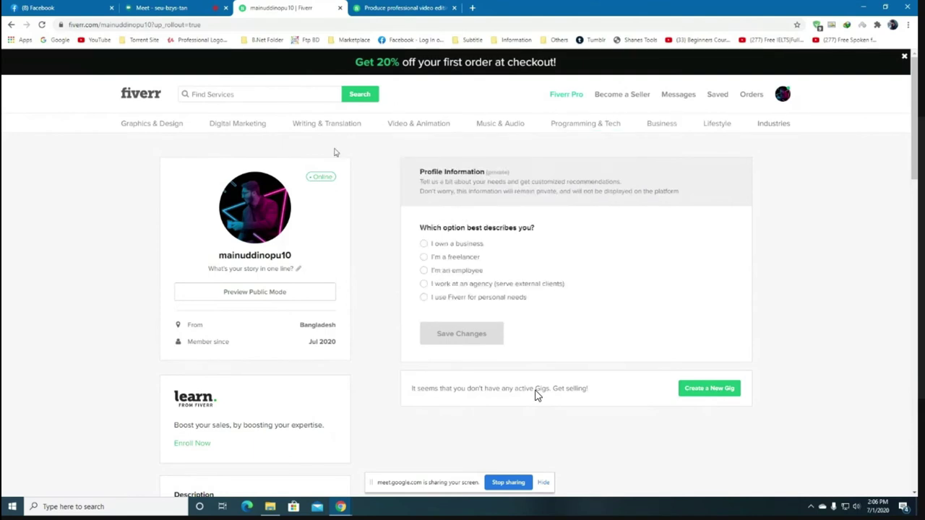
left_click(259, 299)
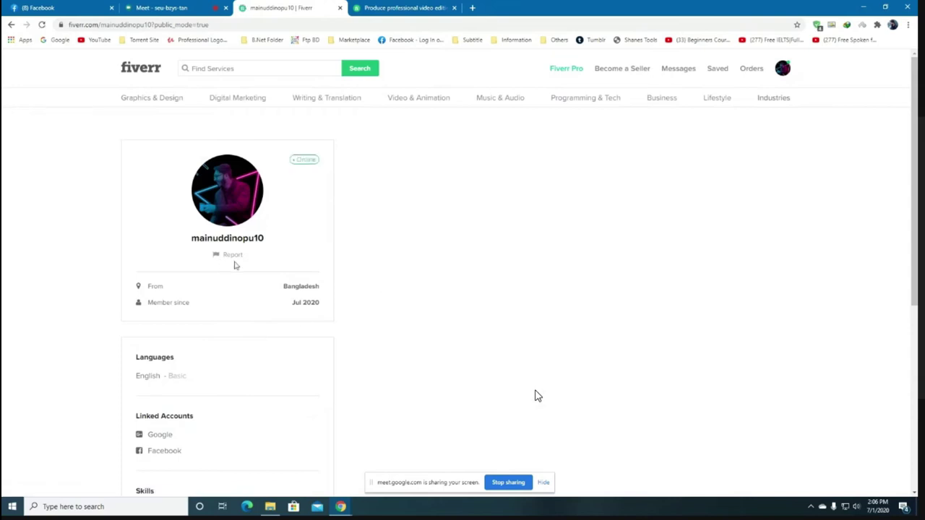
scroll(268, 256, "down", 2)
scroll(269, 259, "down", 1)
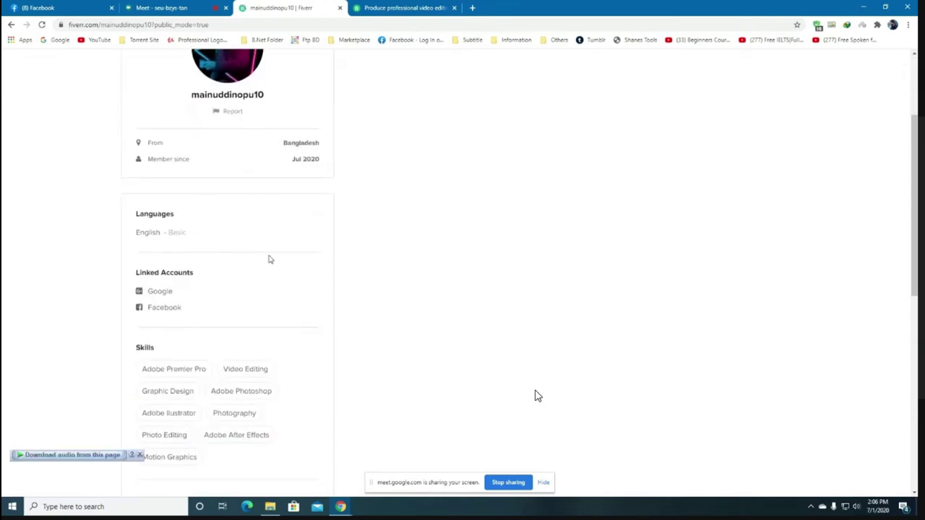
scroll(193, 235, "down", 1)
scroll(217, 279, "down", 3)
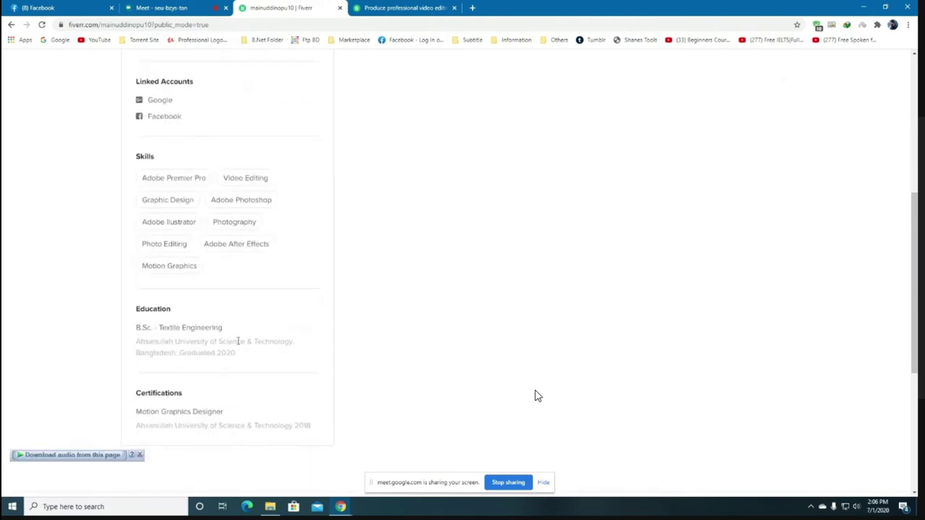
scroll(333, 436, "down", 1)
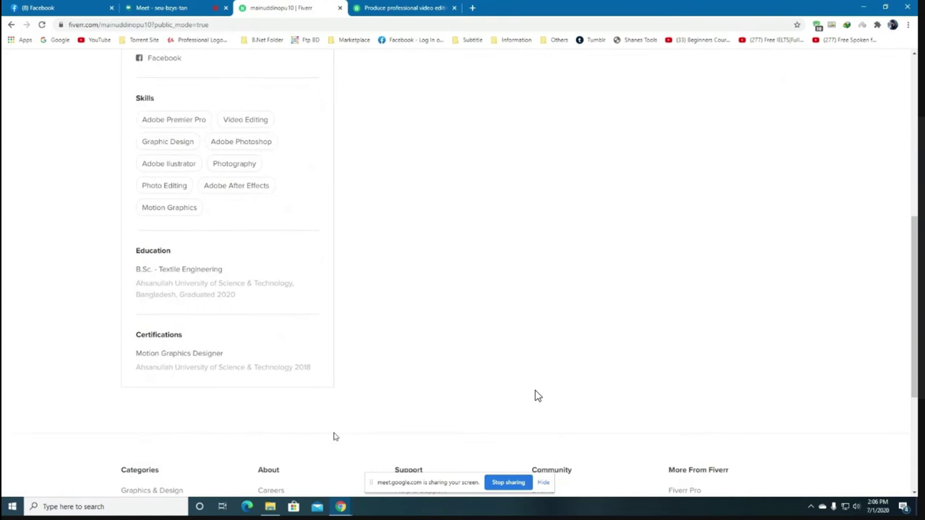
scroll(337, 419, "down", 1)
scroll(534, 396, "up", 9)
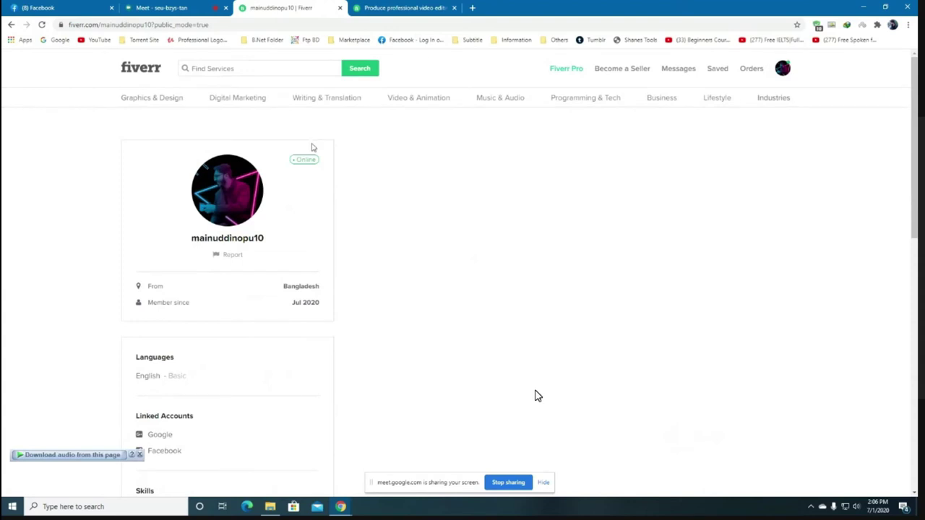
Return to the private profile and open Account settings from the avatar menu.
left_click(12, 26)
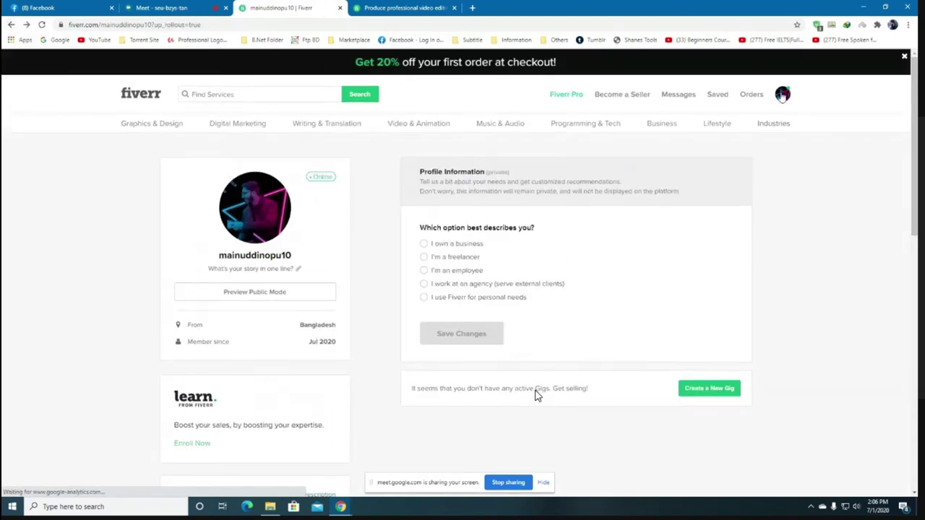
mouse_move(784, 97)
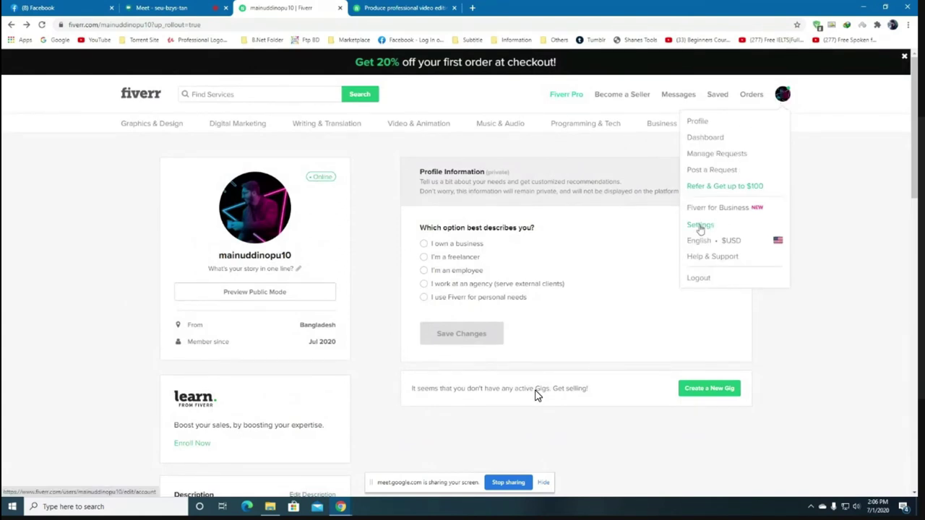
left_click(700, 227)
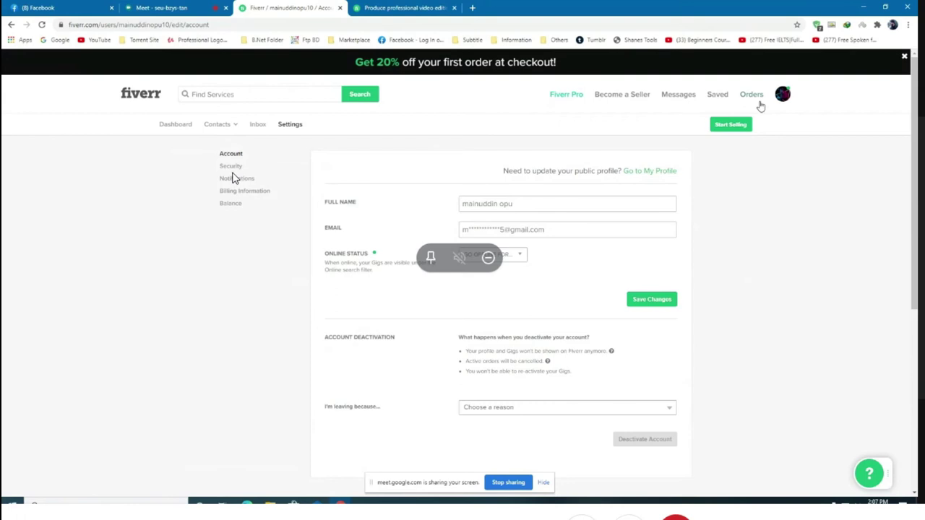
left_click(786, 97)
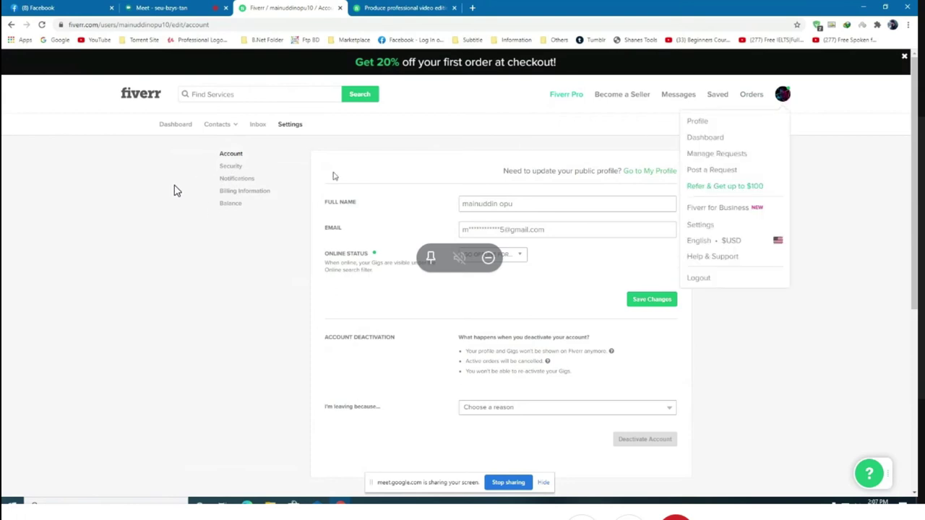
left_click(231, 168)
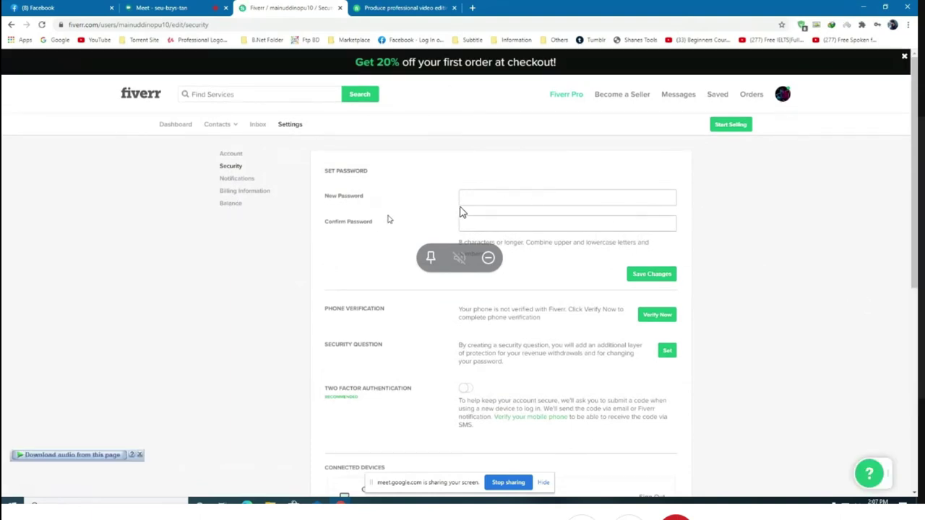
scroll(470, 208, "down", 1)
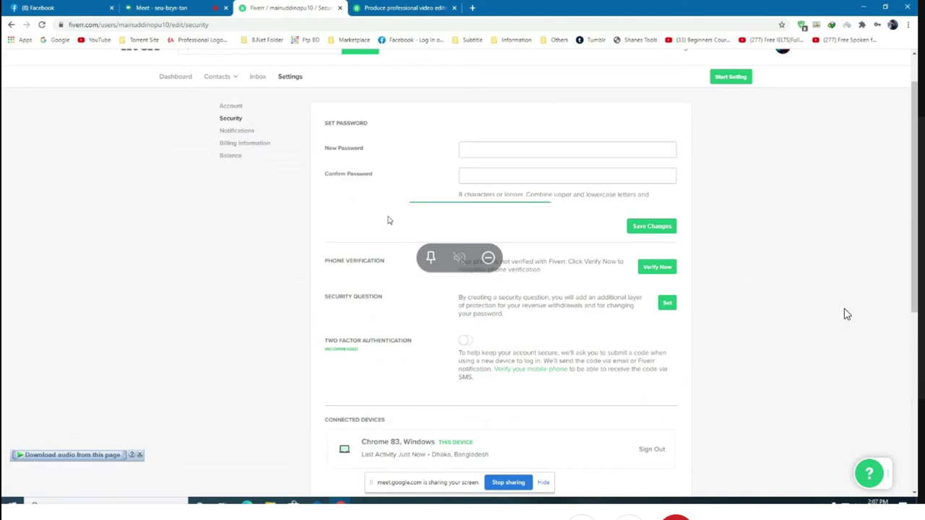
left_click(658, 269)
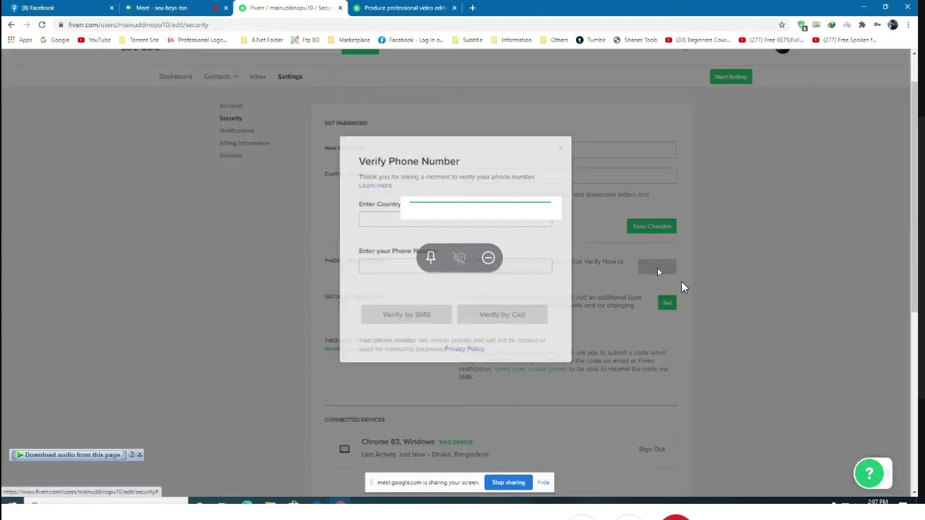
left_click(404, 270)
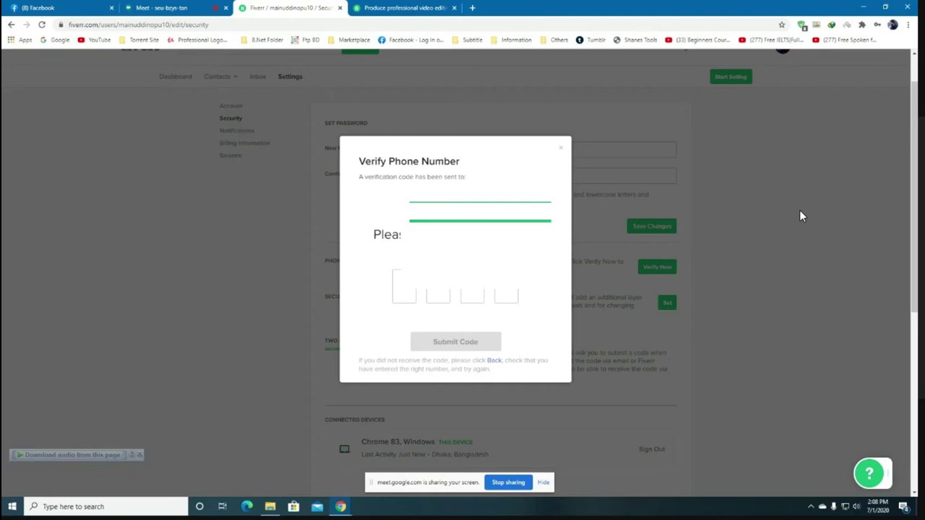
left_click(494, 362)
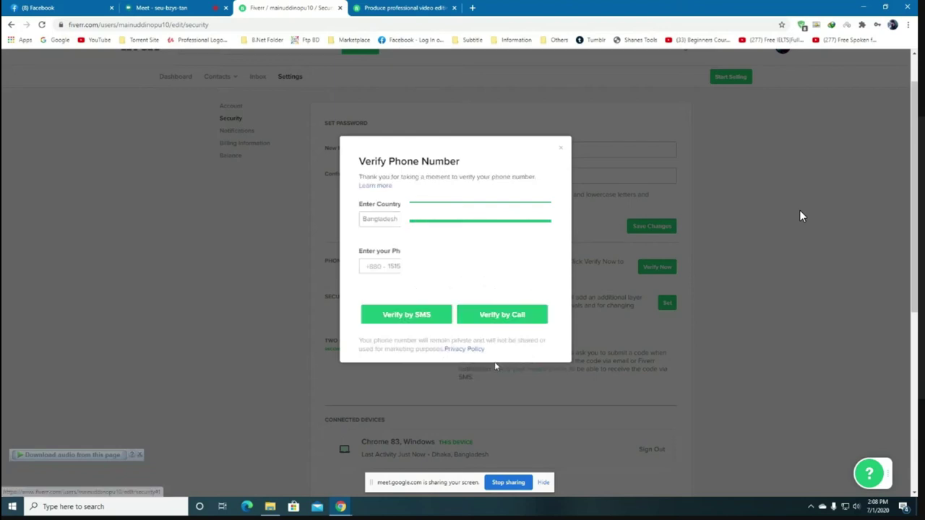
left_click(423, 325)
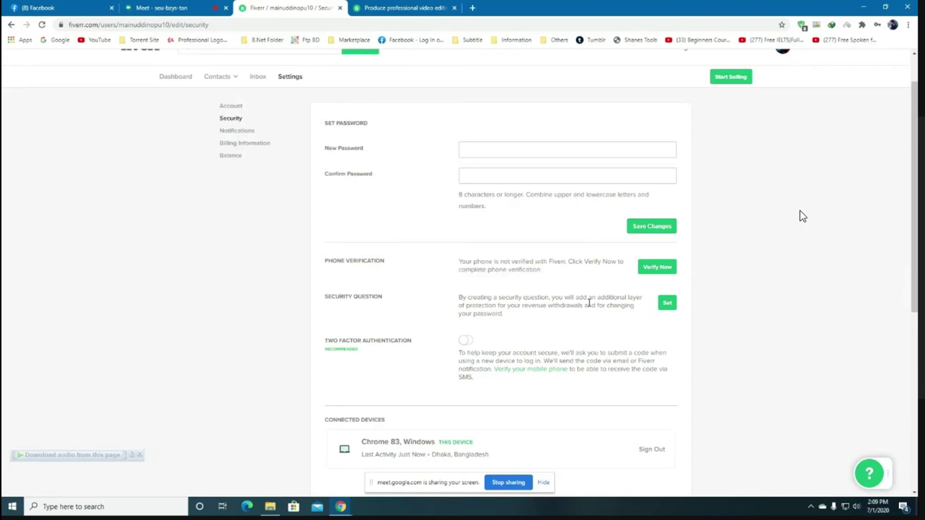
Open the security question form and view the question list without choosing a question.
left_click(666, 303)
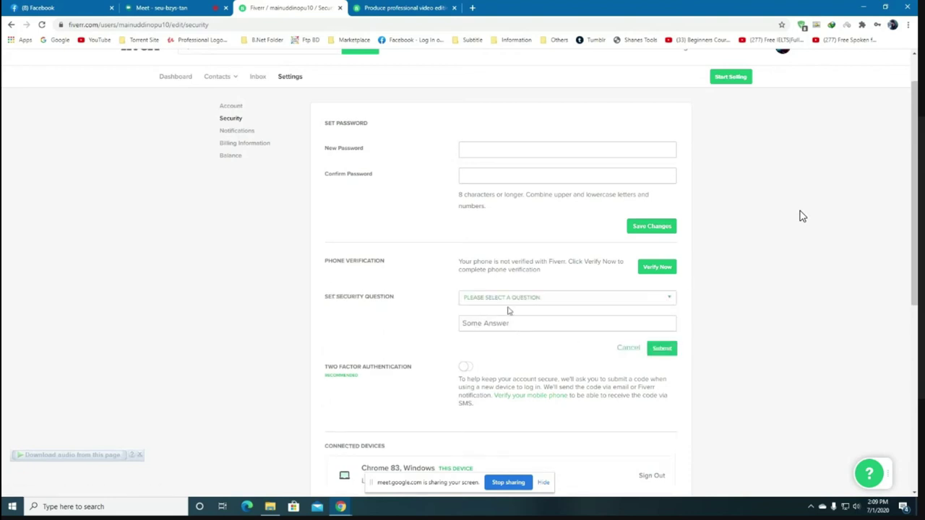
left_click(590, 302)
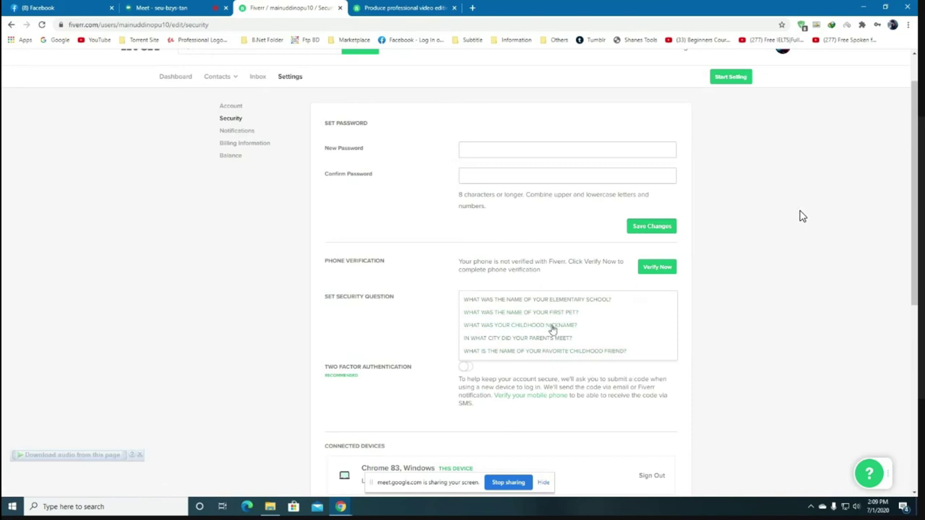
left_click(417, 333)
scroll(419, 344, "down", 1)
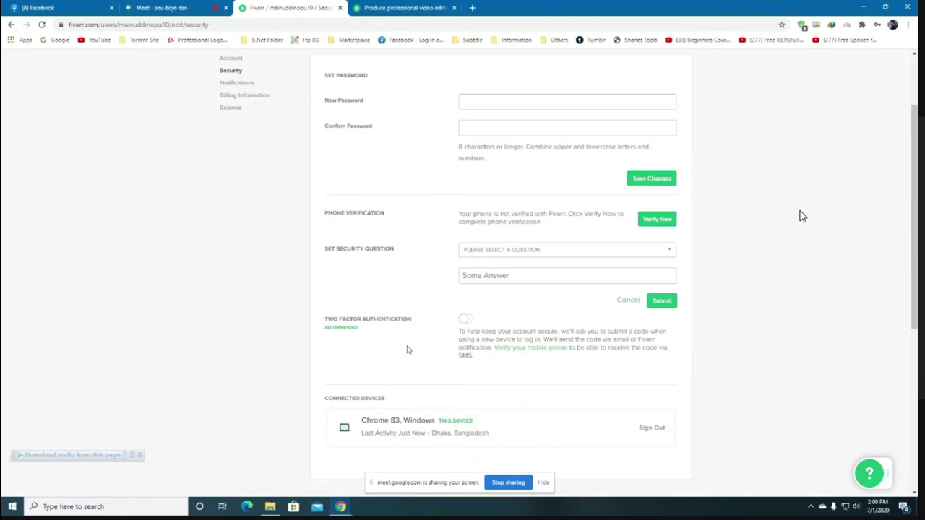
scroll(410, 344, "down", 1)
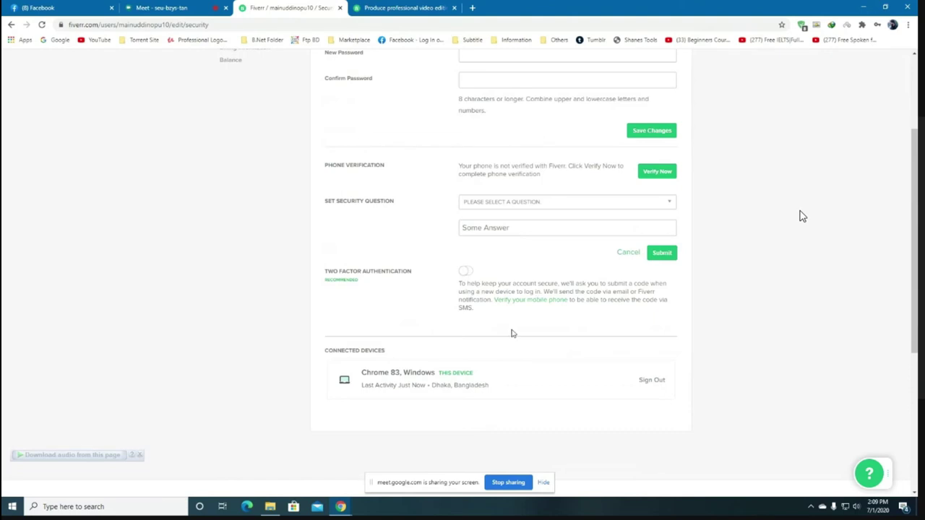
scroll(511, 333, "up", 1)
scroll(515, 322, "up", 1)
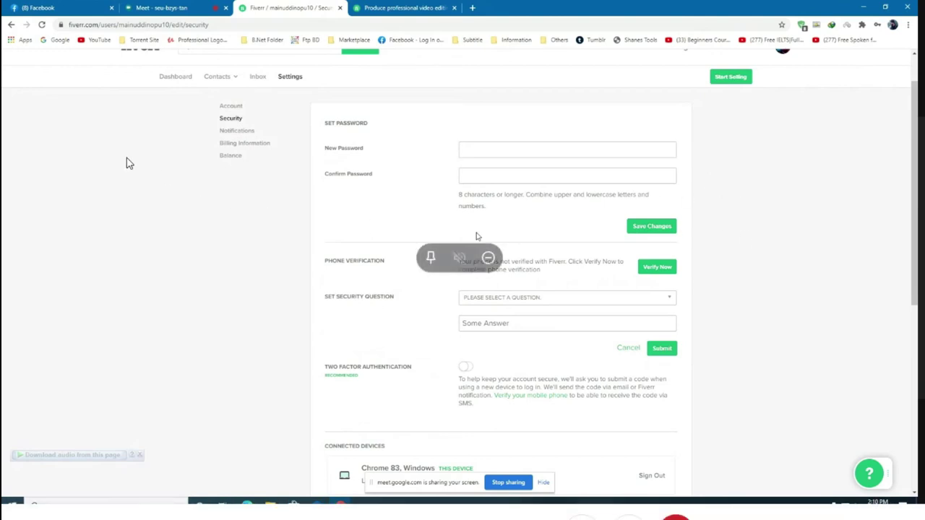
Visit the Notifications settings, then move on to Billing Information.
left_click(244, 135)
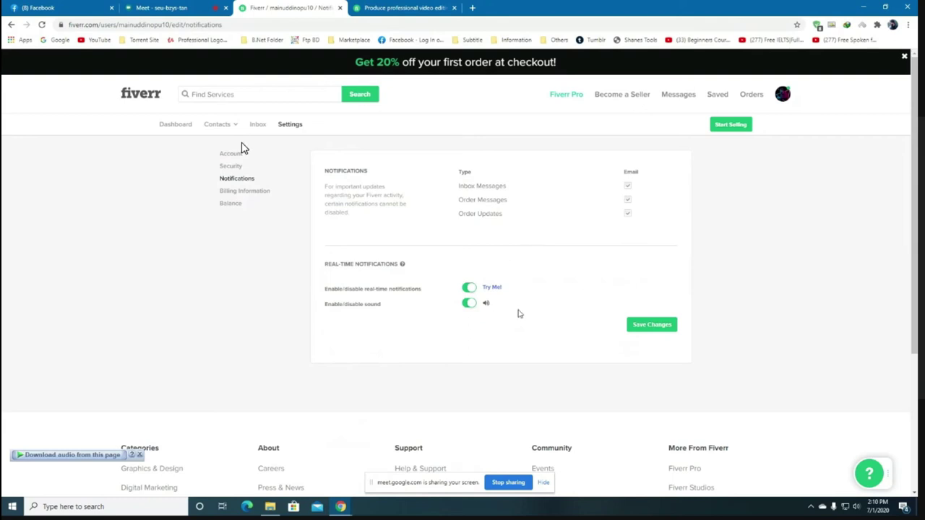
left_click(253, 195)
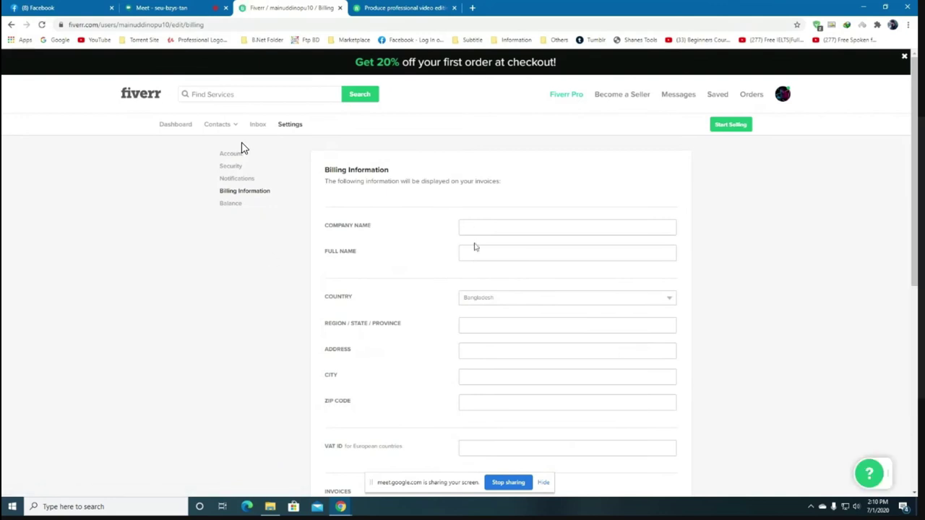
Review the empty Billing Information form, with Bangladesh preset as the country.
scroll(443, 258, "down", 1)
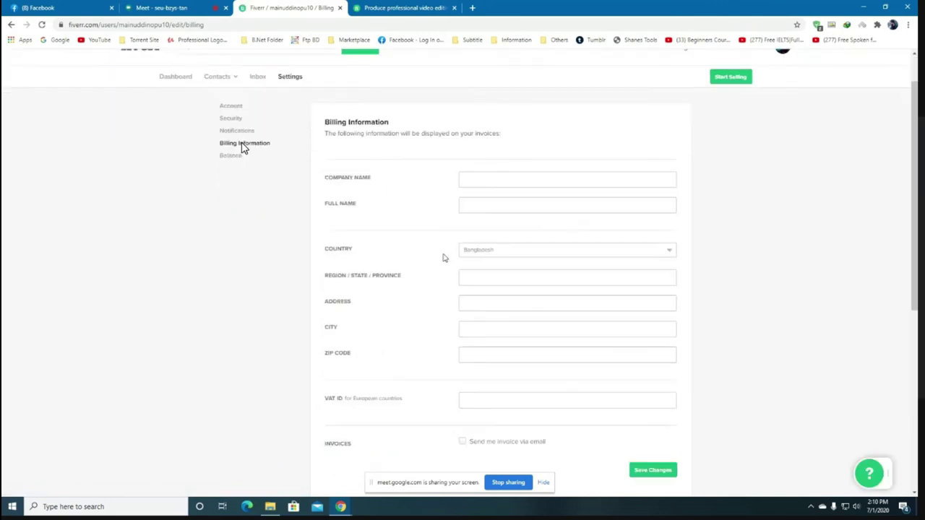
scroll(442, 258, "down", 1)
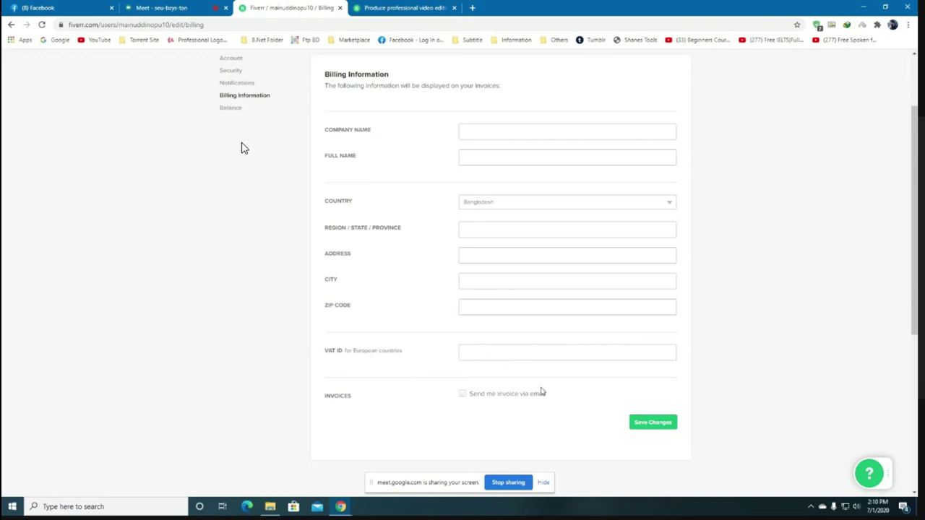
scroll(522, 301, "up", 2)
scroll(520, 302, "down", 3)
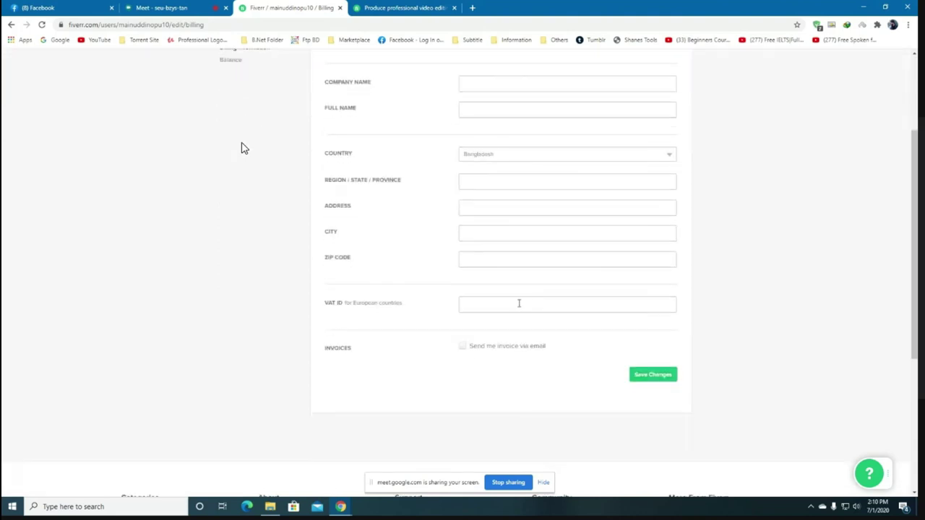
scroll(556, 357, "up", 1)
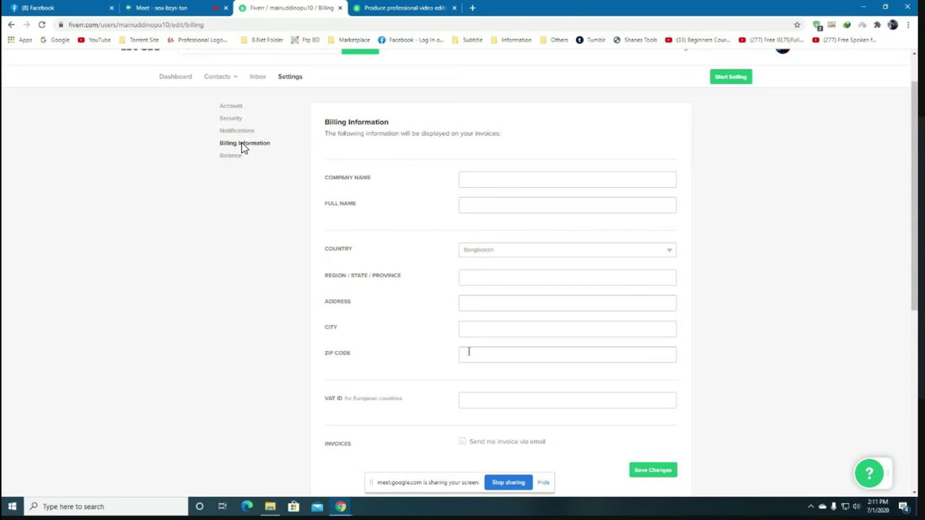
scroll(483, 306, "down", 1)
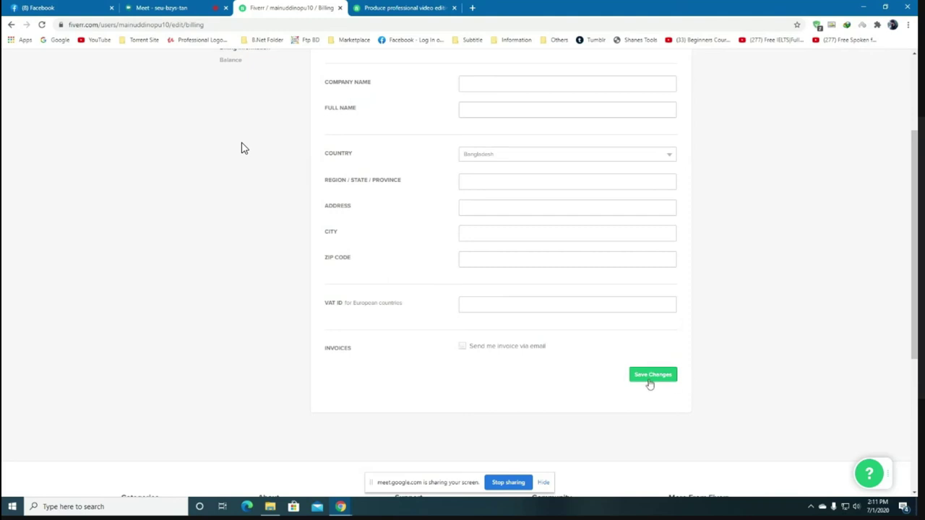
scroll(513, 269, "up", 1)
scroll(514, 268, "up", 2)
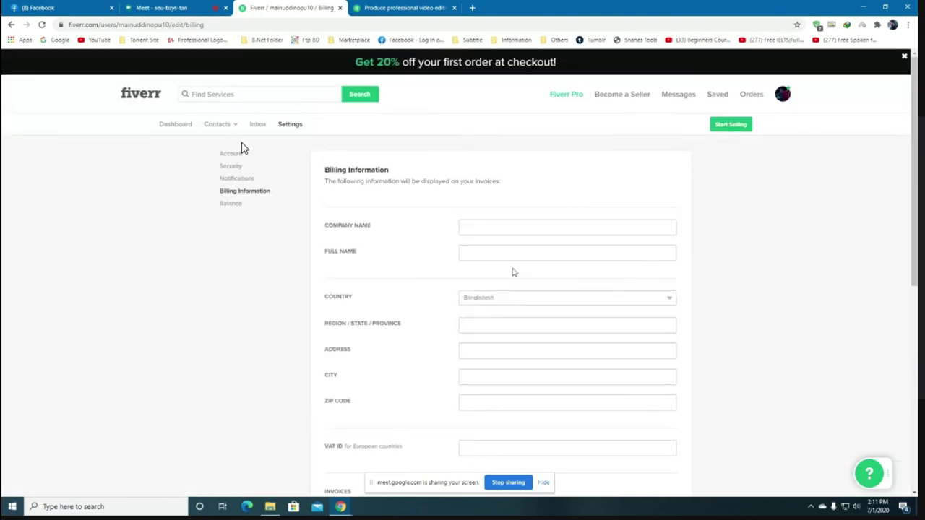
Open the Balance page and review the $0.00 balance, $0.00 earnings and no credits.
left_click(229, 205)
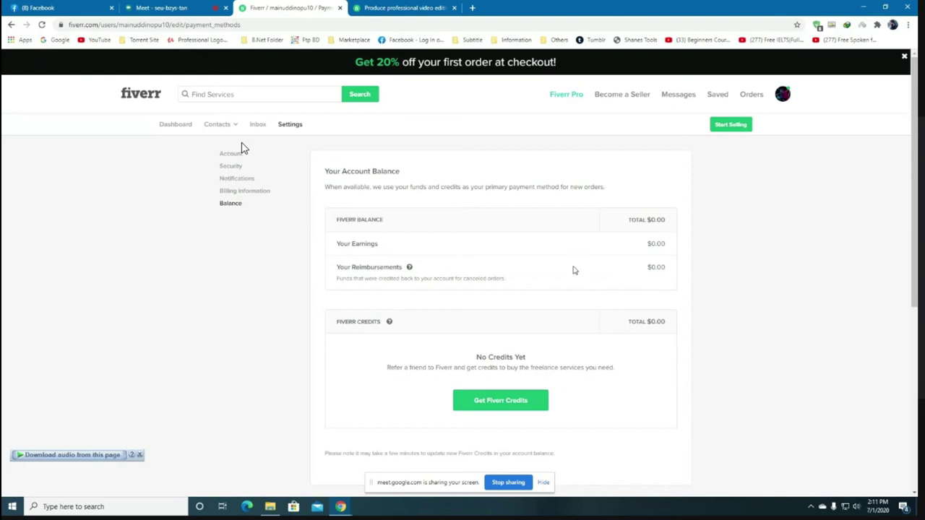
scroll(574, 273, "down", 1)
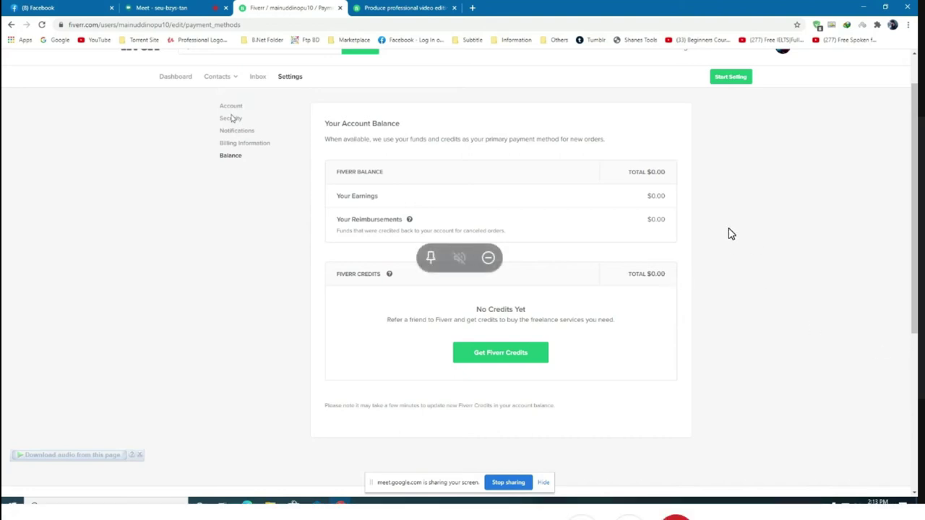
scroll(730, 233, "up", 1)
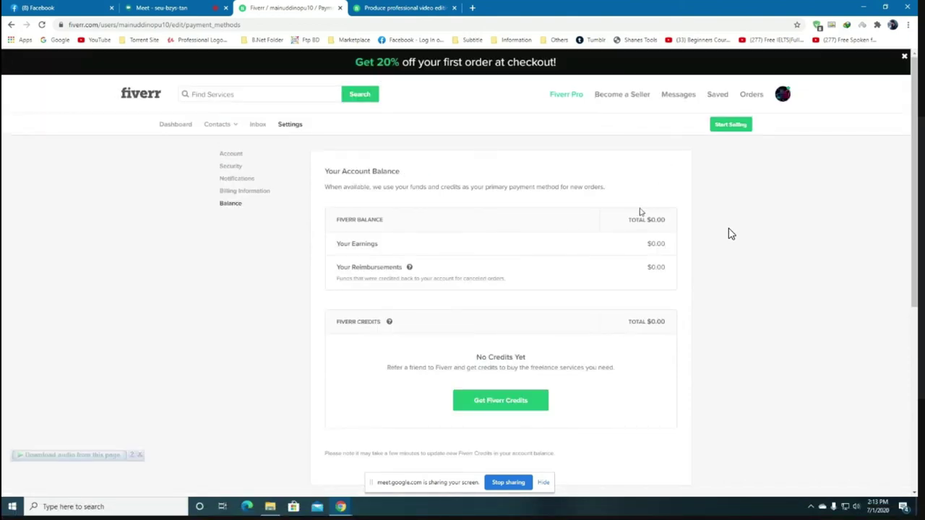
scroll(730, 234, "down", 1)
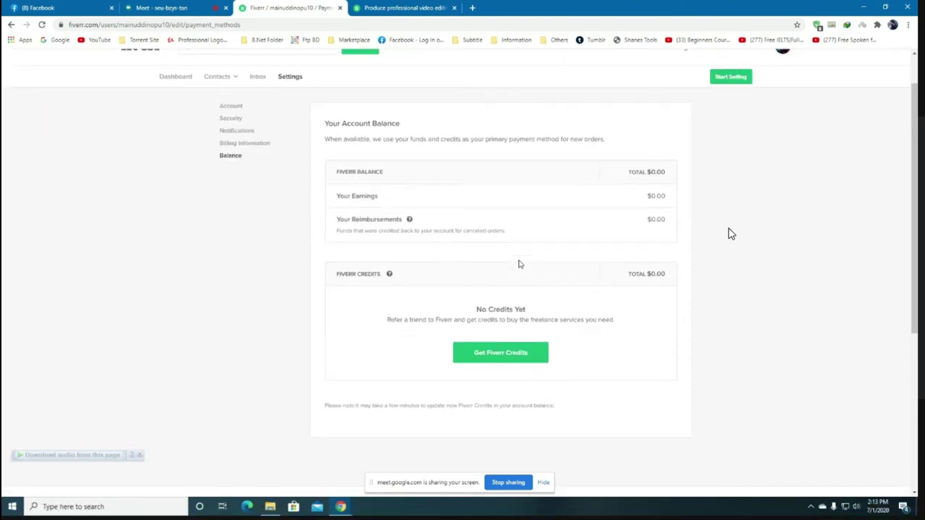
scroll(730, 233, "up", 1)
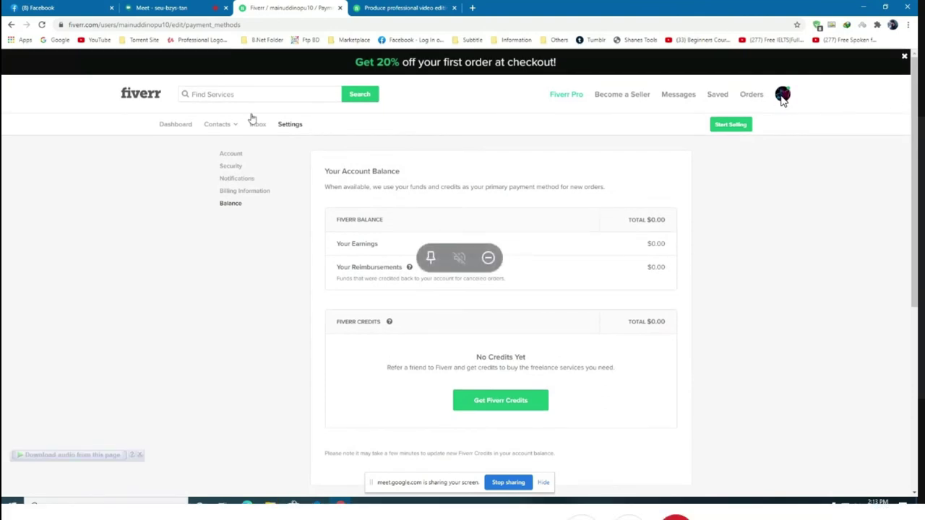
left_click(782, 96)
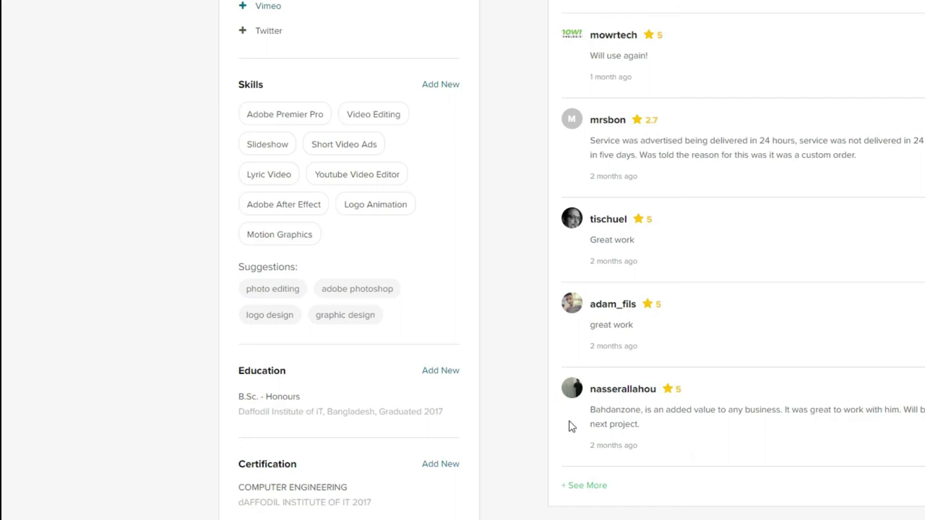
scroll(569, 426, "up", 15)
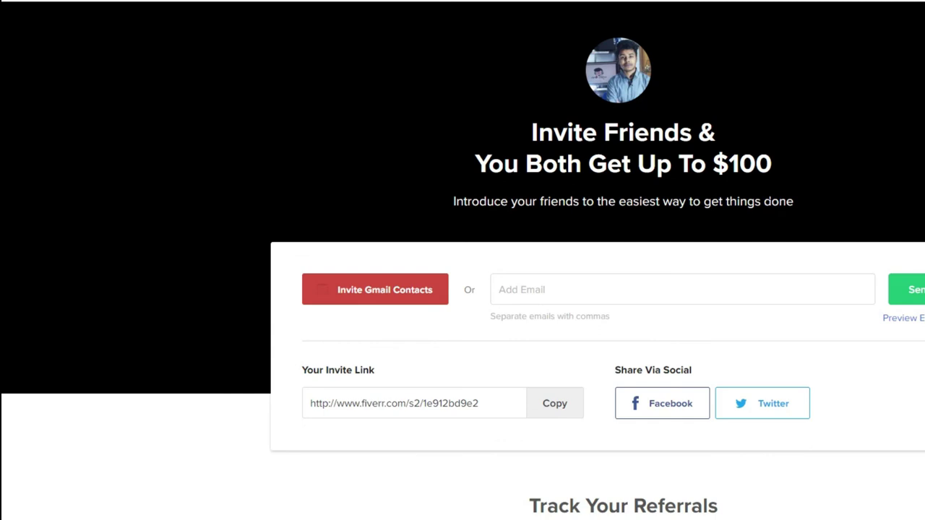
scroll(672, 349, "down", 4)
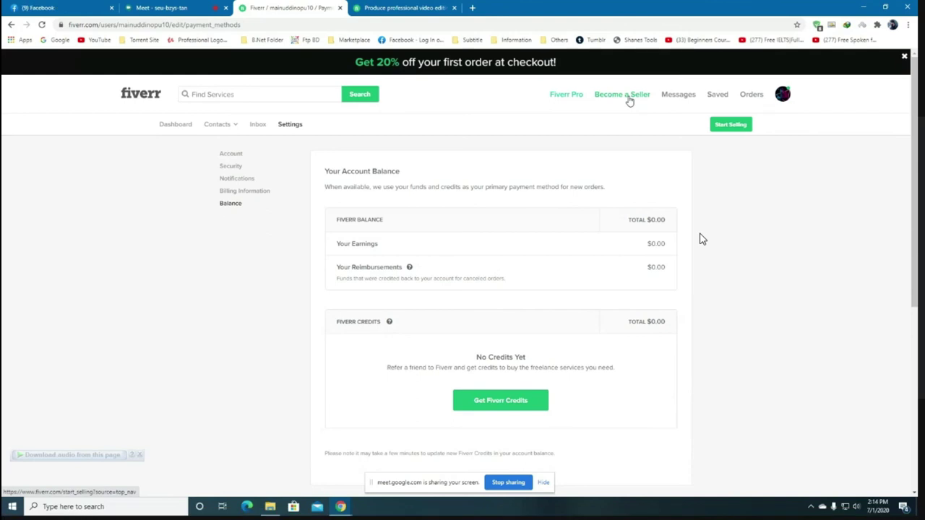
Open Become a Seller and view the Work Your Way page with its marketplace stats.
left_click(628, 98)
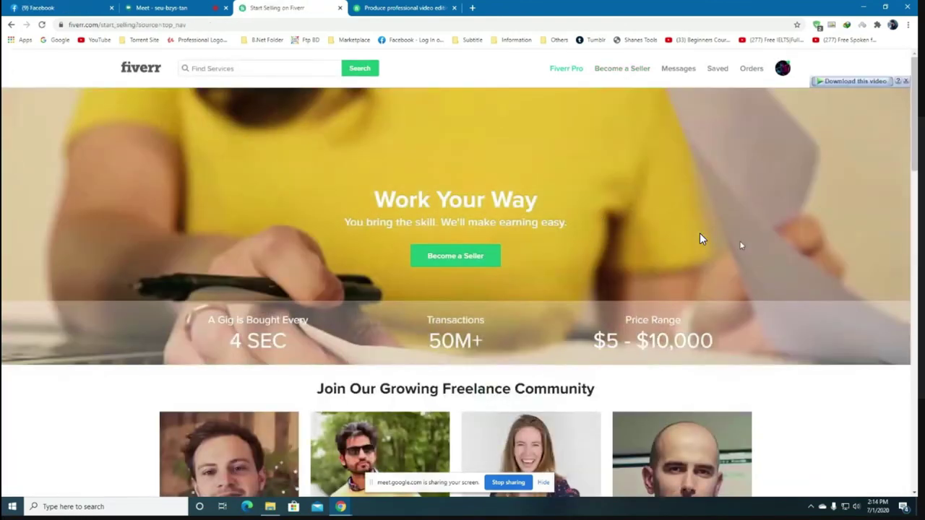
scroll(699, 233, "down", 1)
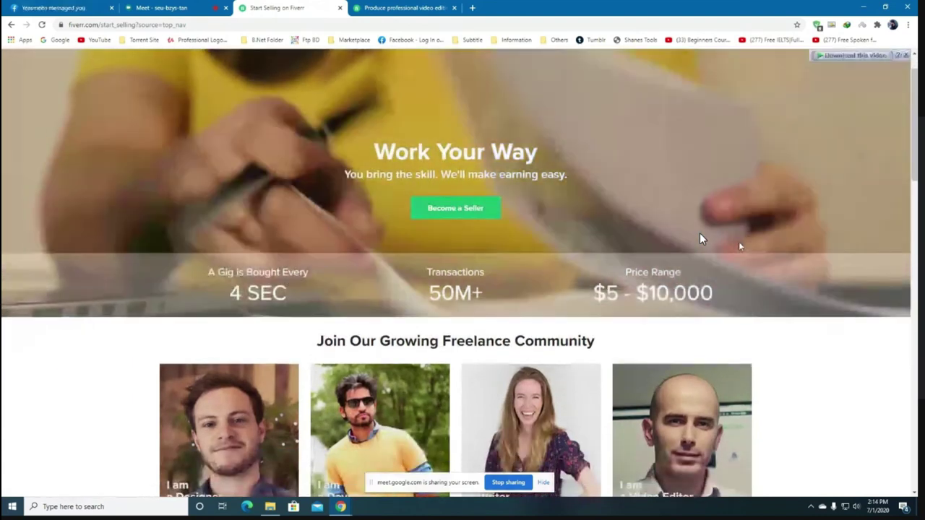
scroll(722, 238, "up", 1)
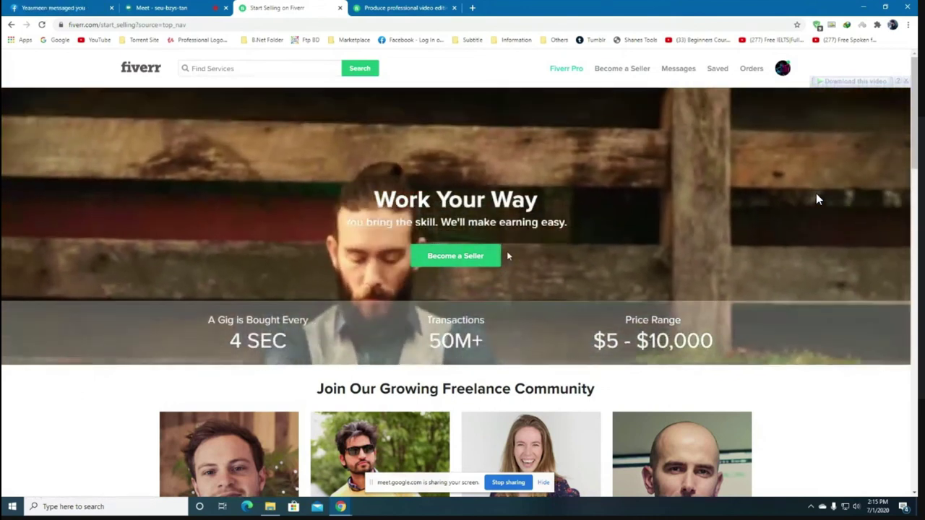
Start seller onboarding and continue past the overview, profile-tips and things-to-avoid pages.
left_click(465, 257)
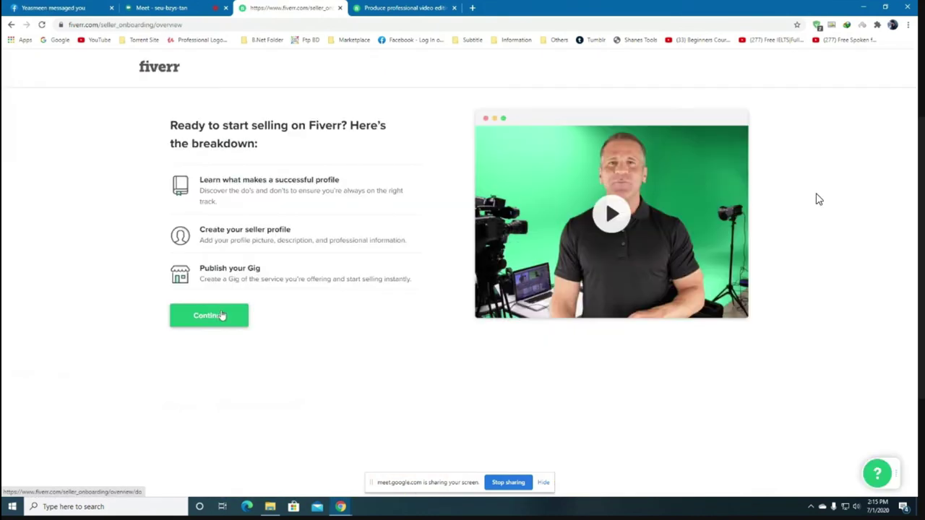
left_click(216, 316)
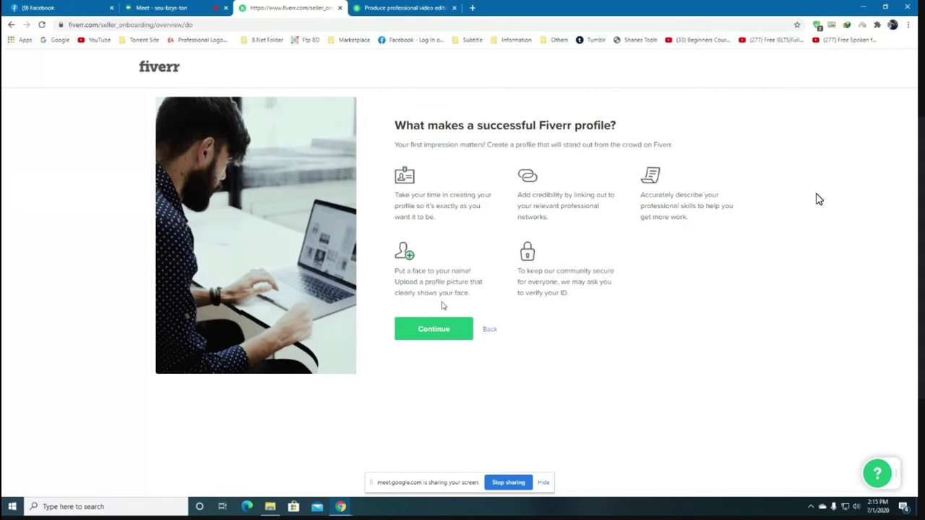
left_click(433, 329)
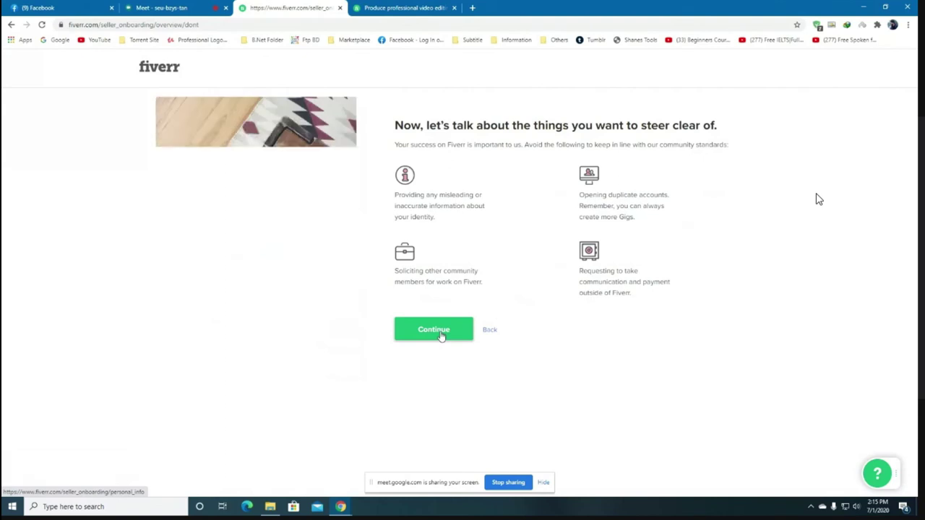
left_click(433, 330)
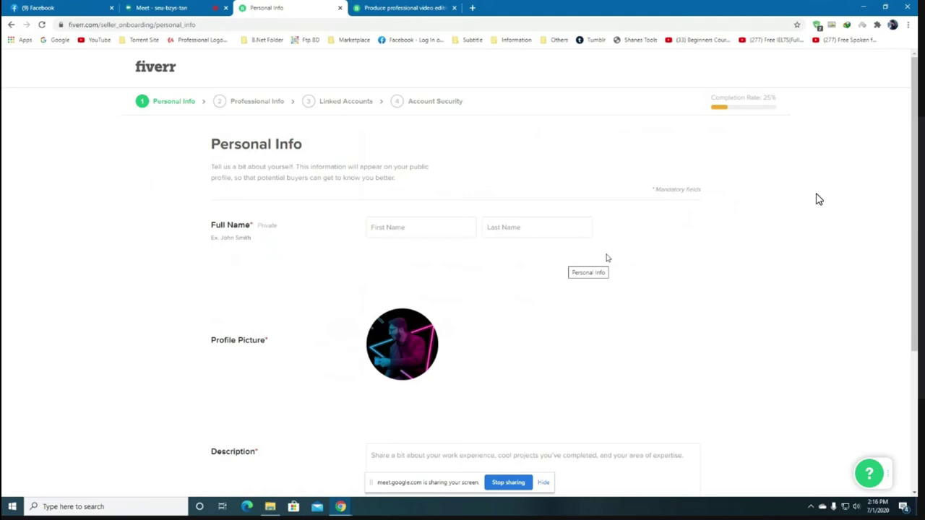
scroll(667, 251, "down", 1)
scroll(667, 251, "down", 2)
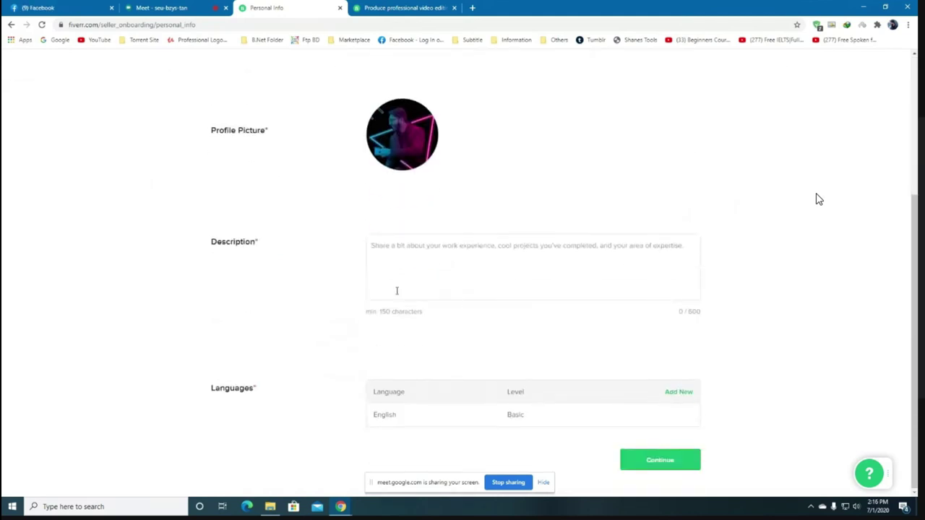
scroll(396, 247, "up", 3)
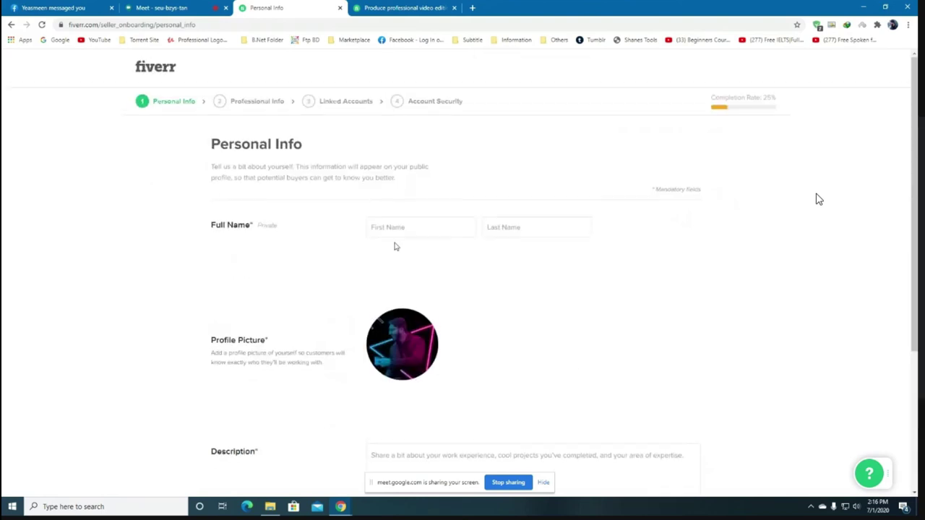
scroll(496, 237, "down", 3)
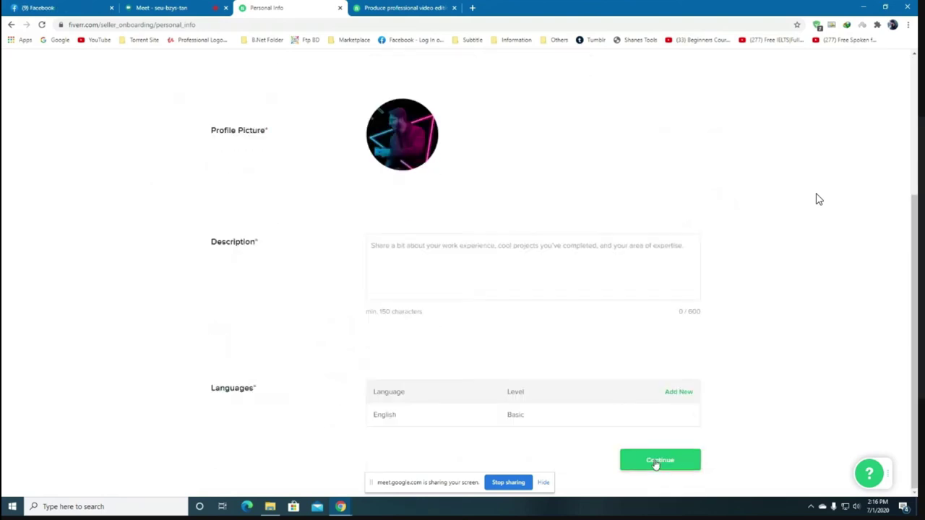
scroll(655, 463, "up", 1)
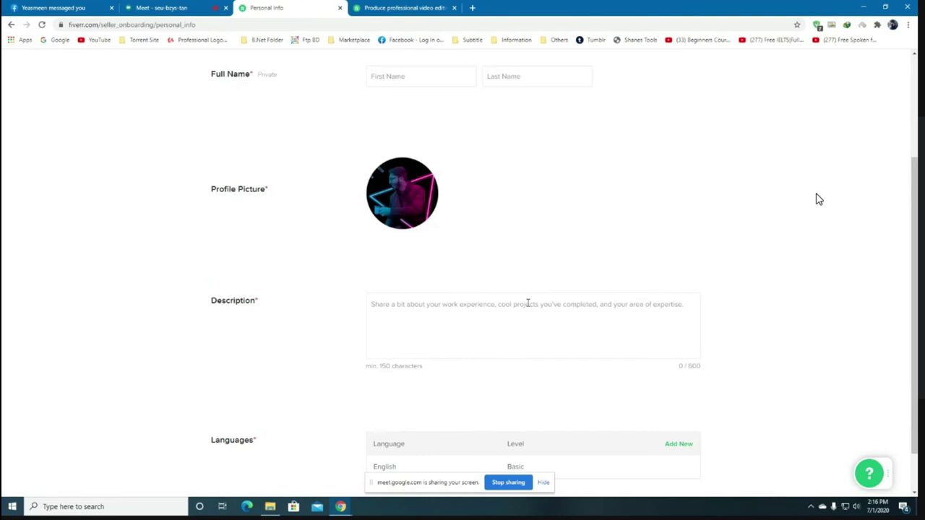
scroll(535, 303, "up", 2)
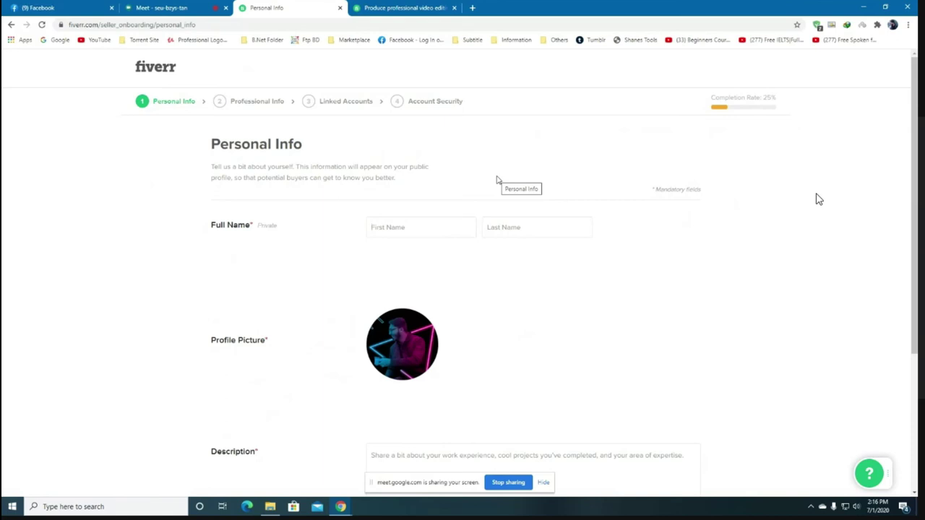
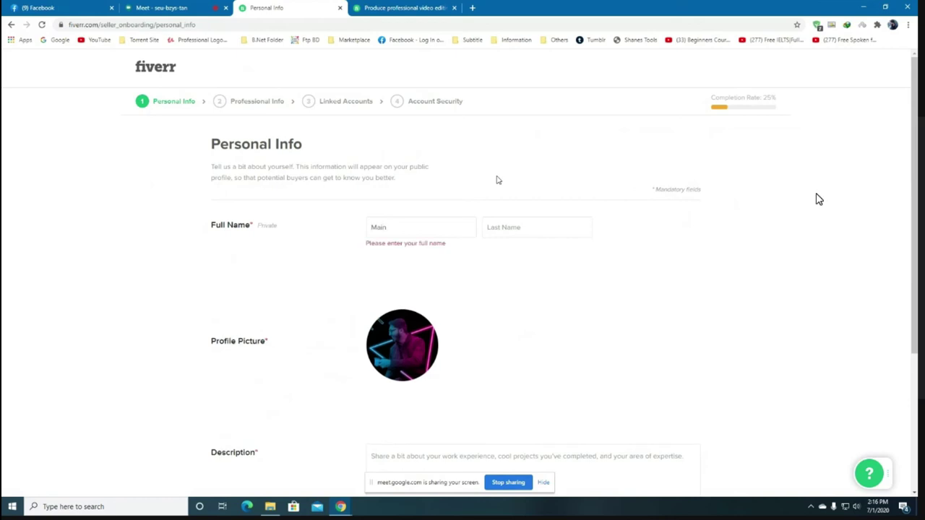
Enter the seller's first name and surname in the Full Name fields.
left_click(524, 229)
type("Opu")
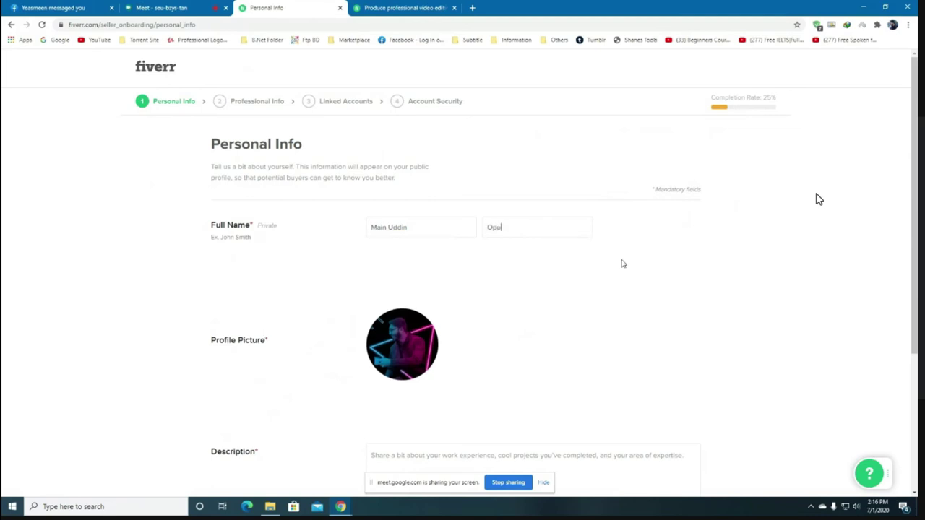
scroll(490, 277, "down", 2)
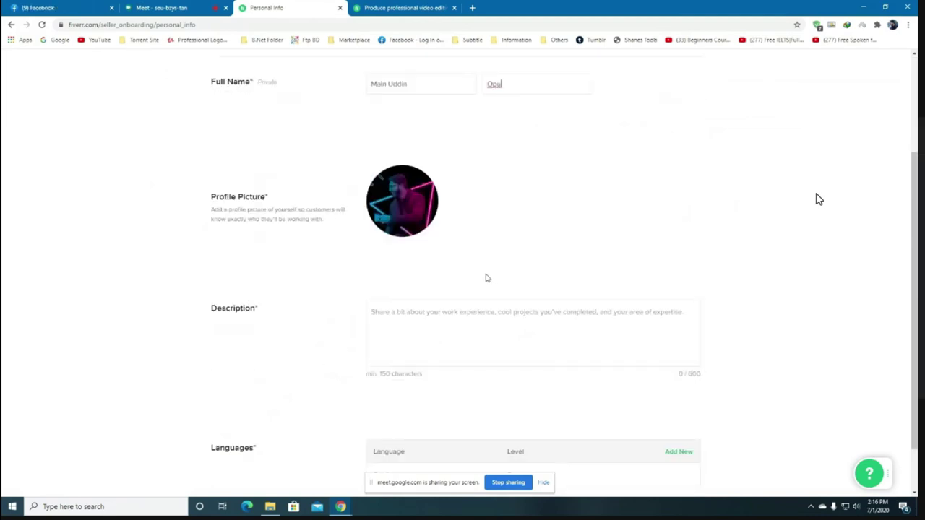
scroll(486, 277, "down", 1)
scroll(403, 275, "down", 1)
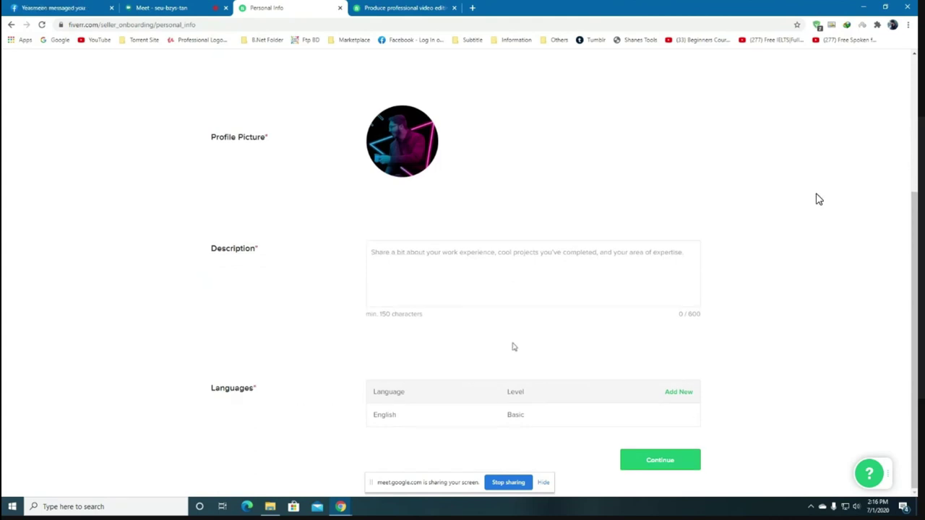
scroll(513, 347, "up", 3)
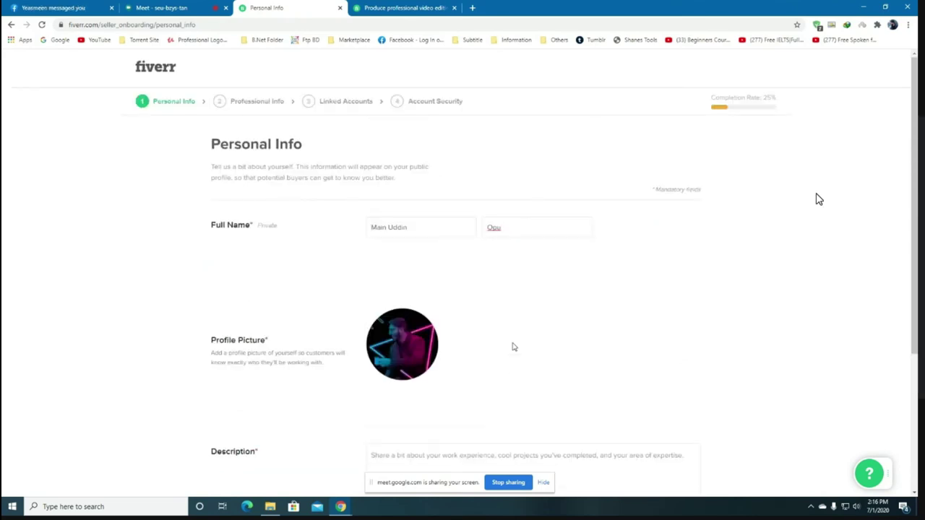
scroll(513, 347, "down", 3)
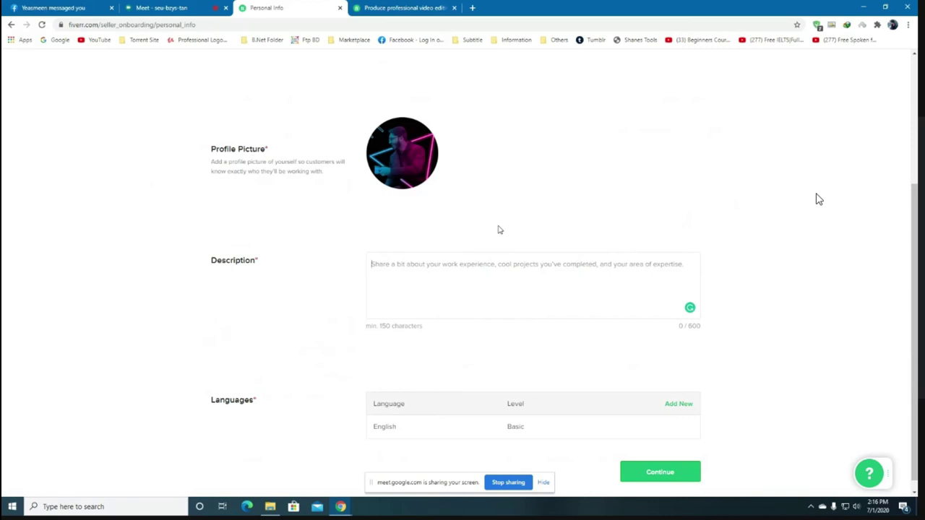
Fill the Description with repeated 'I am a motion graphics designer.' sentences, trimmed to 198 characters.
type("I am a")
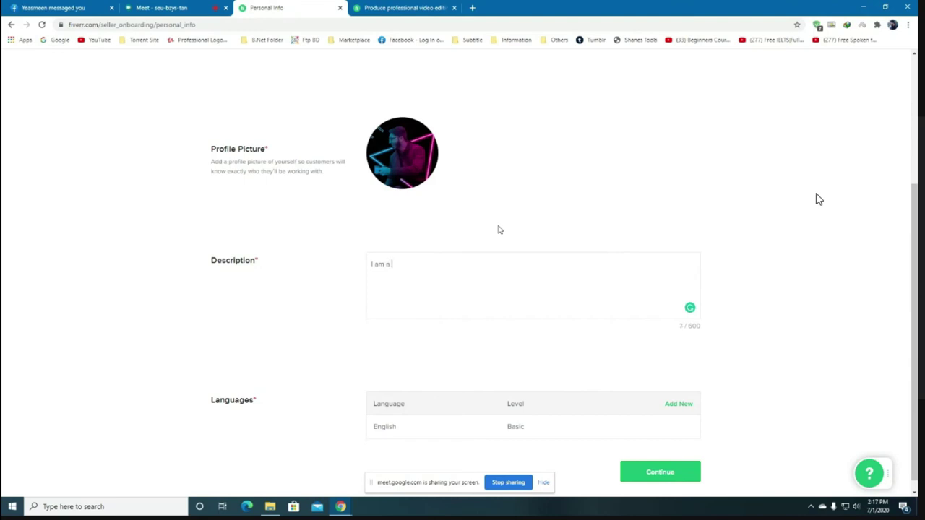
type("motion graphics designer. I am a motion graphics designer. I am a motion graphics designer. I am a motion graphics designer.")
type("I am a motion graphics designer.")
type("I am a motion graphics designer.")
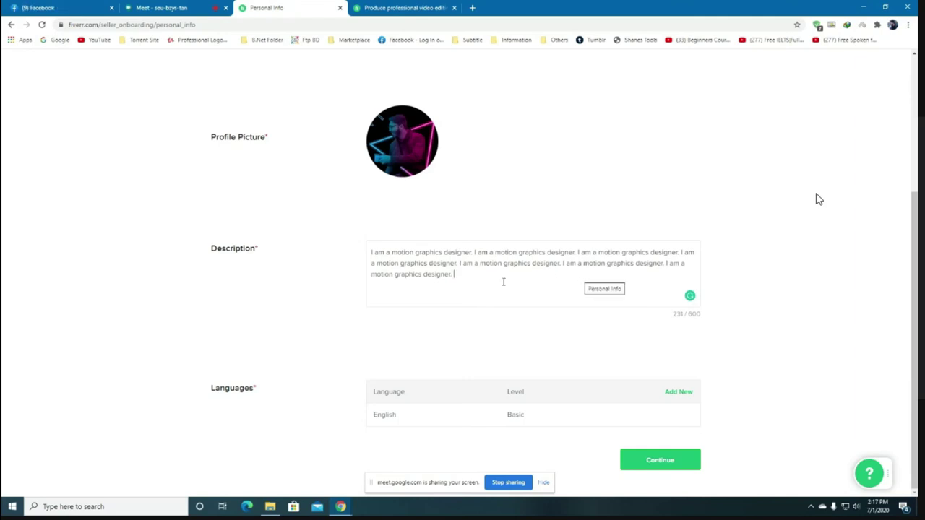
key("BackSpace")
key("BackSpace")
key("BackSpace")
key("BackSpace")
key("BackSpace")
key("BackSpace")
key("BackSpace")
key("BackSpace")
key("BackSpace")
key("BackSpace")
key("BackSpace")
key("BackSpace")
key("BackSpace")
key("BackSpace")
key("BackSpace")
key("BackSpace")
key("BackSpace")
key("BackSpace")
key("BackSpace")
key("BackSpace")
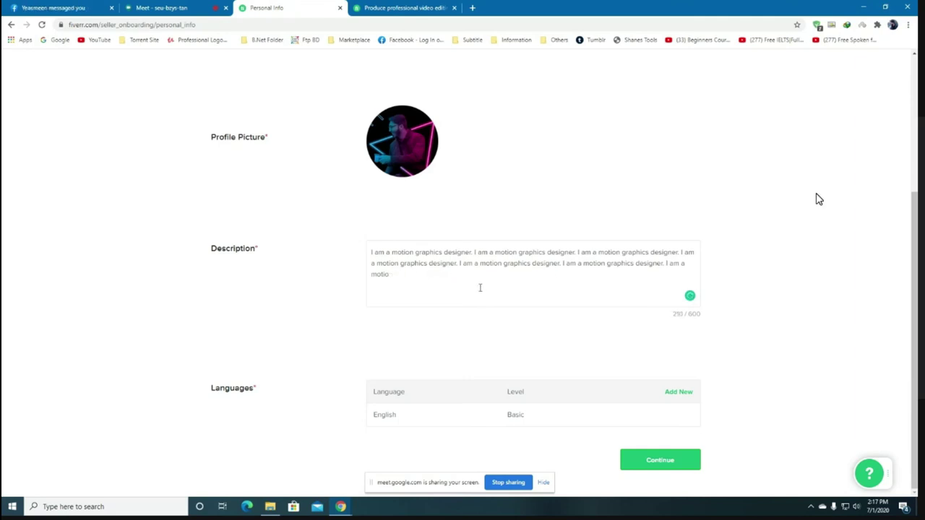
key("BackSpace")
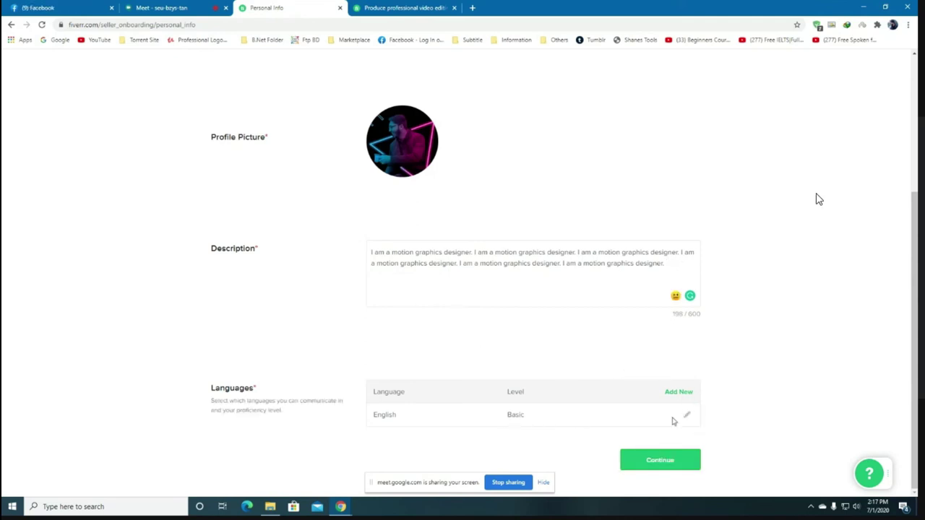
Edit the English language entry, changing its level from Fluent to Conversational.
left_click(686, 415)
scroll(487, 374, "down", 1)
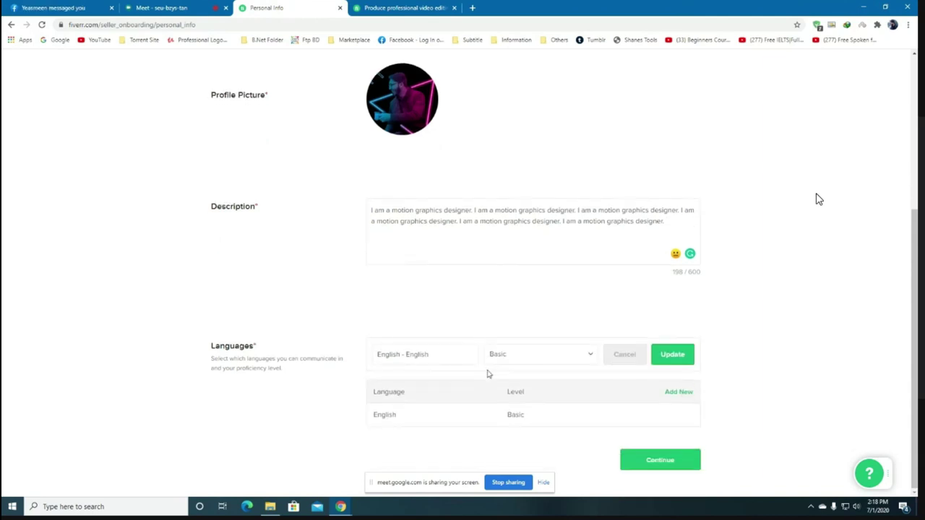
left_click(568, 357)
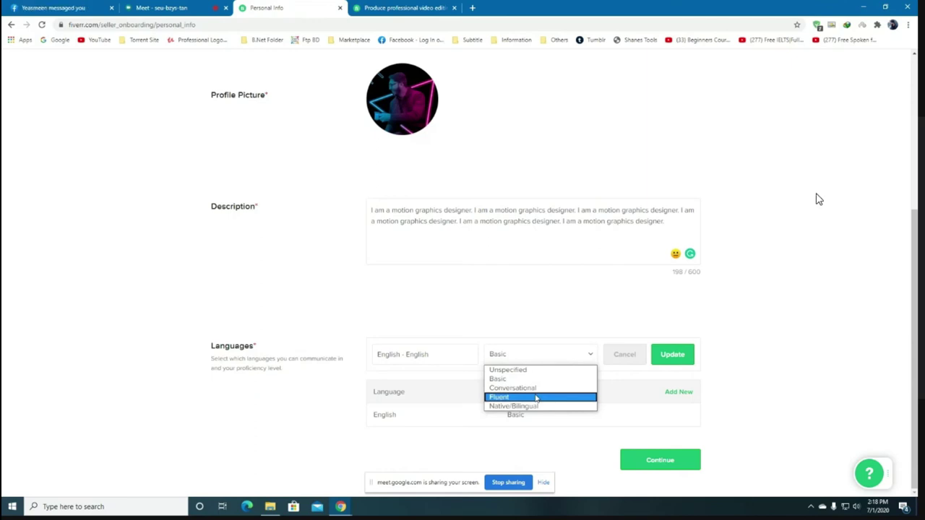
left_click(536, 398)
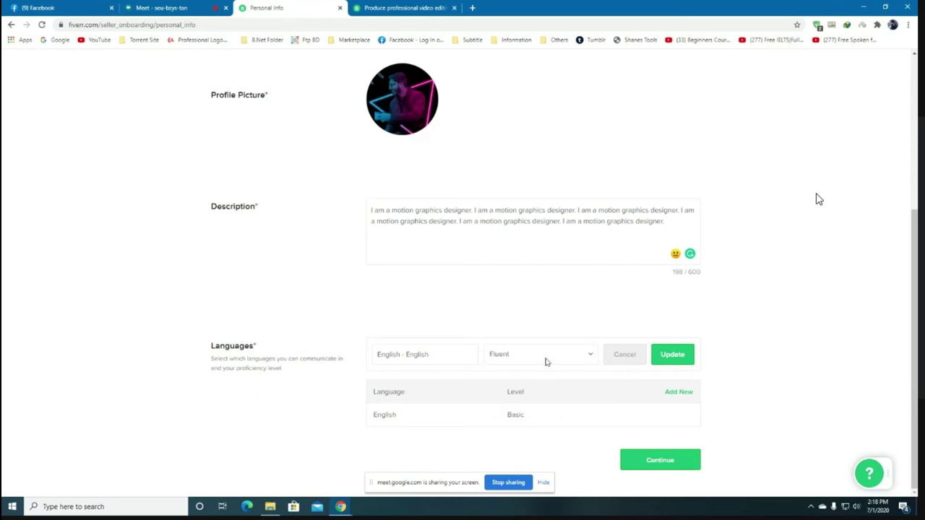
left_click(546, 362)
left_click(519, 388)
Dismiss the English (UK) suggestion, append 'am' to the description, and discard the language edit.
left_click(589, 293)
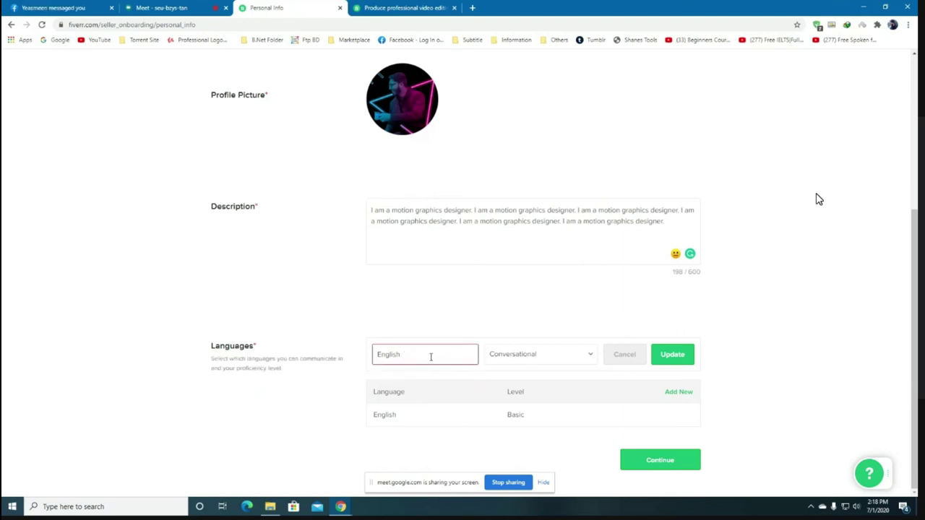
left_click(628, 364)
left_click(626, 366)
type("am")
left_click(626, 364)
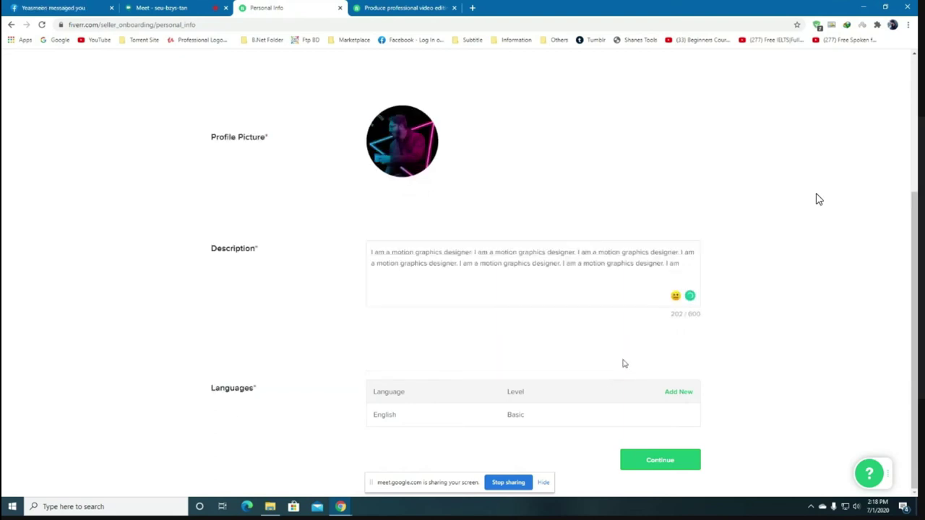
Save English at Conversational level and start a new language row.
left_click(690, 419)
left_click(566, 357)
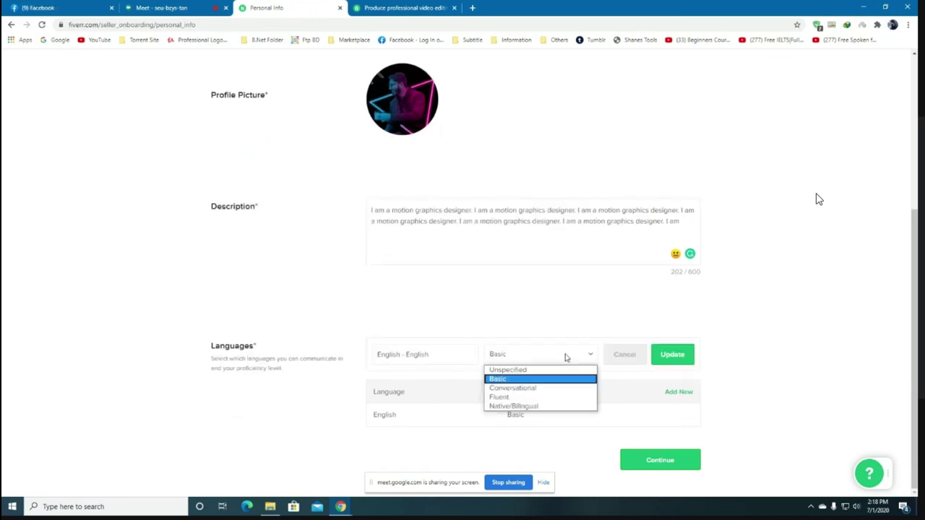
left_click(538, 390)
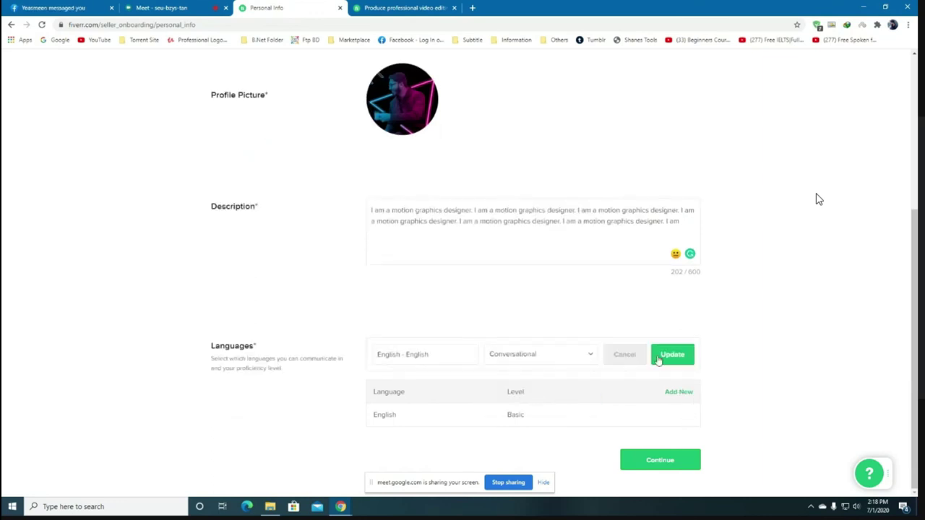
left_click(678, 357)
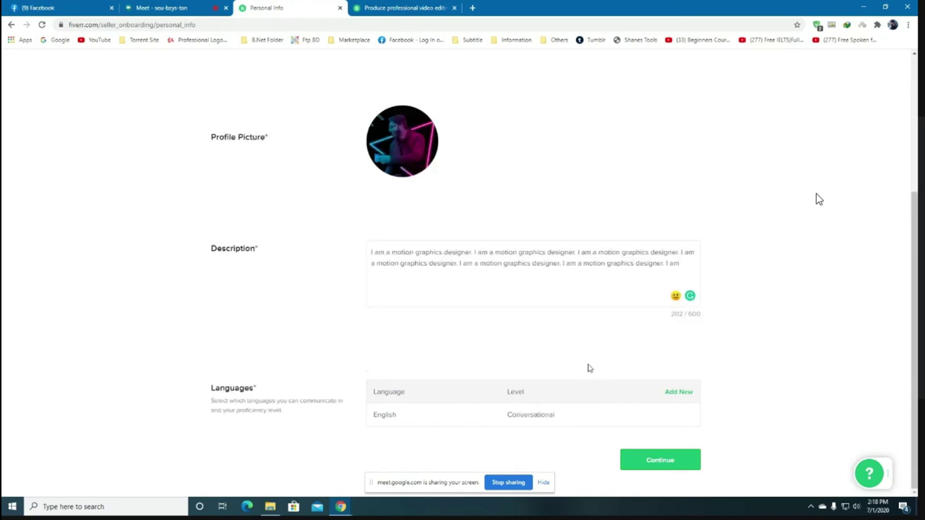
left_click(685, 393)
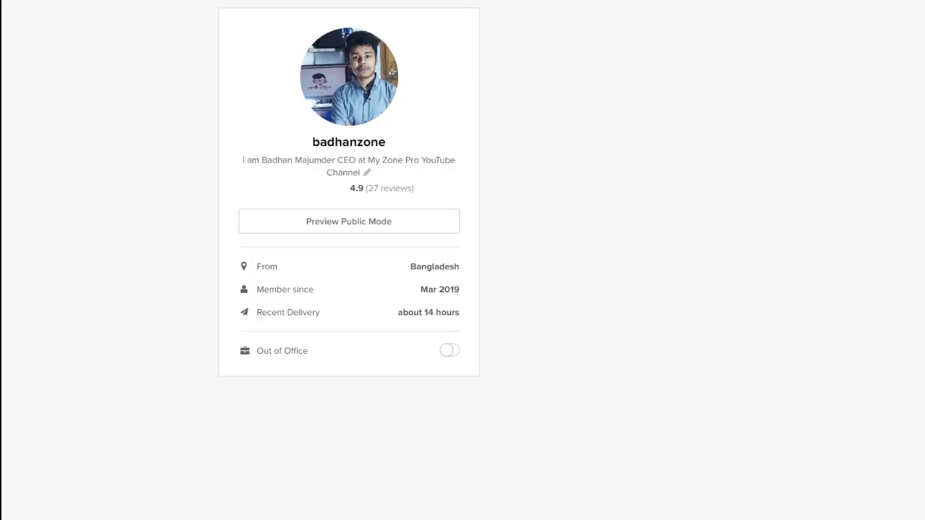
Scroll the example seller's profile to its Description, Languages and Reviews sections.
scroll(416, 388, "down", 5)
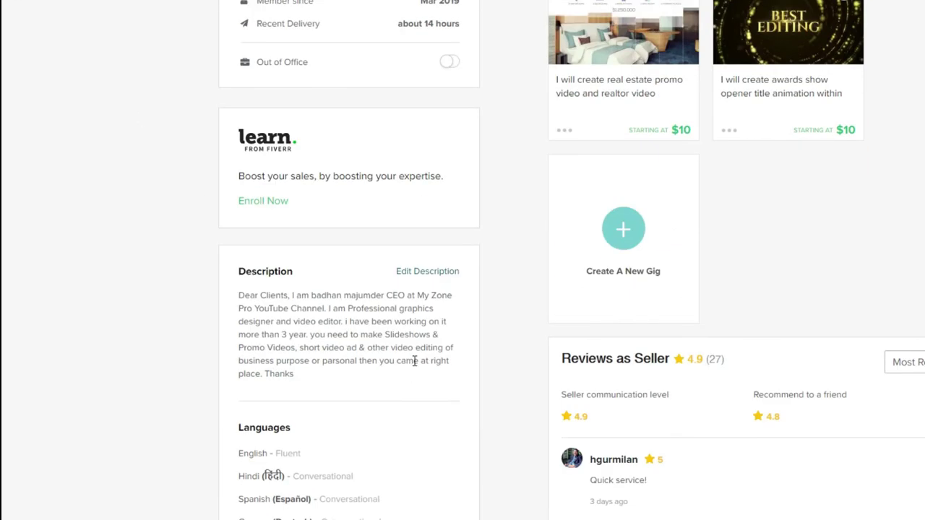
scroll(415, 364, "down", 2)
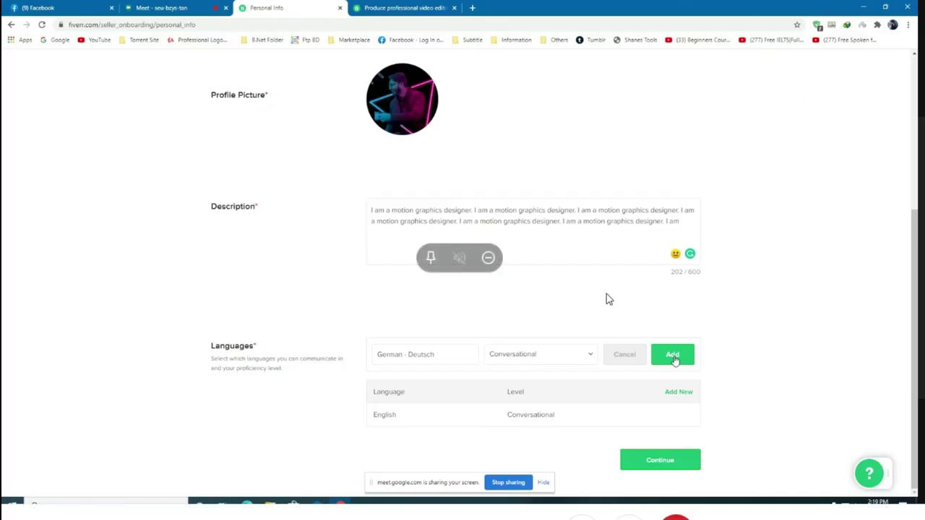
Add German and Spanish (Español) at Conversational level, then save Personal Info and continue.
left_click(673, 353)
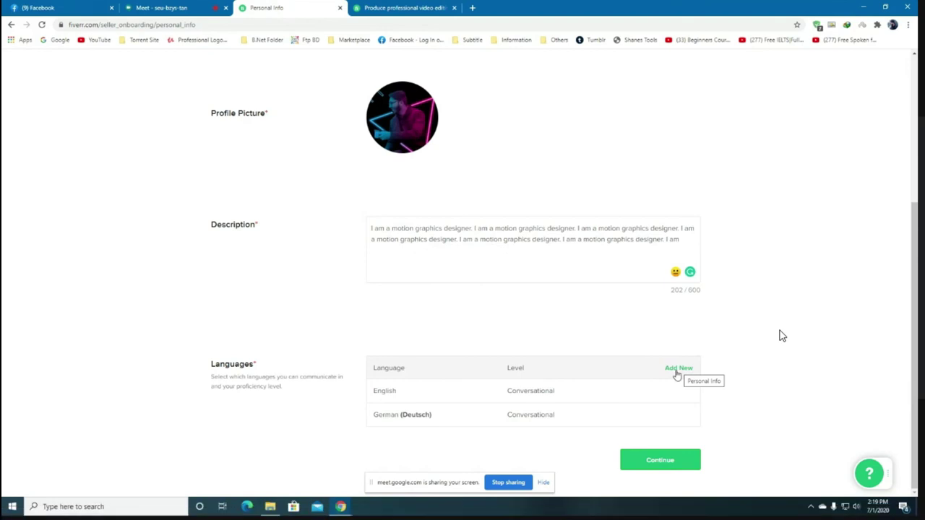
left_click(676, 372)
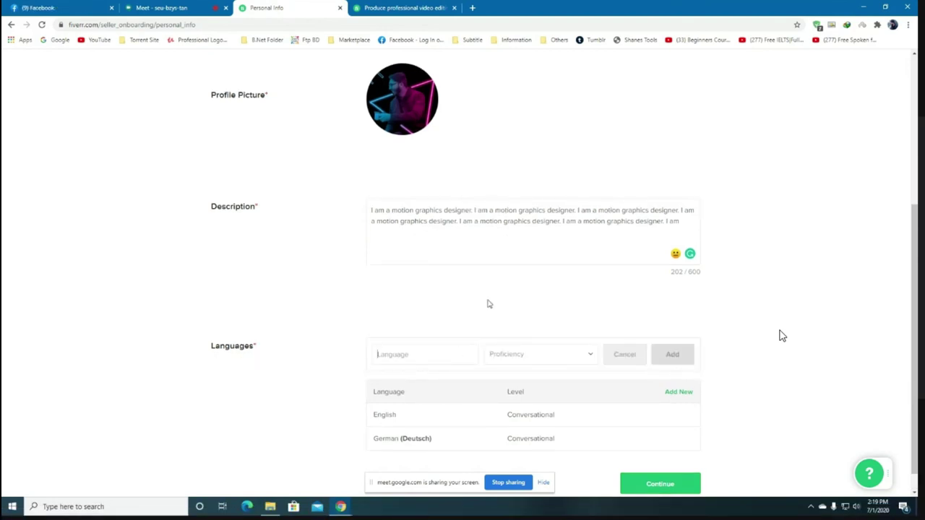
type("Sp")
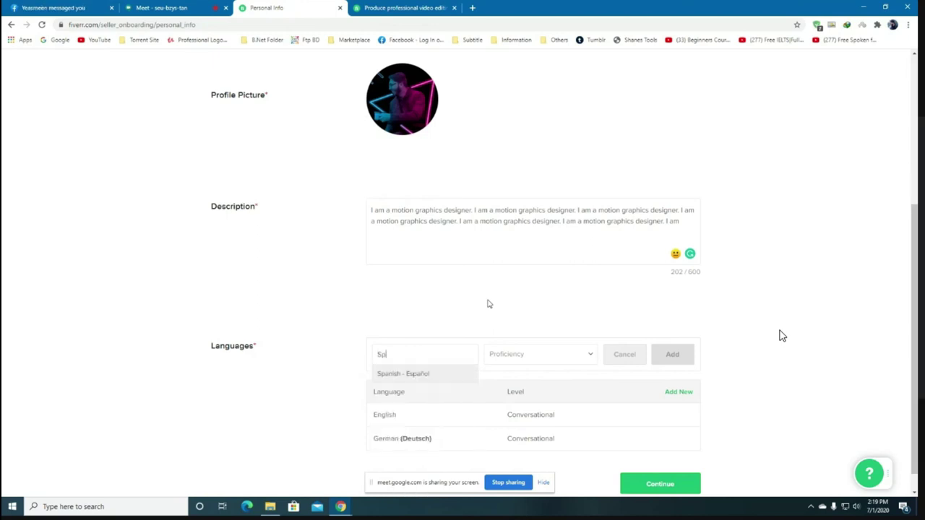
type("a")
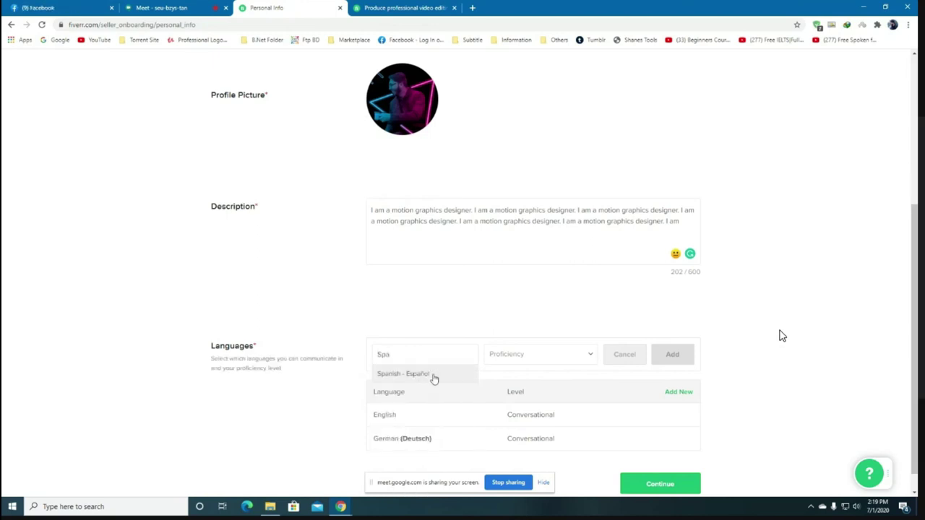
left_click(434, 376)
left_click(553, 354)
left_click(532, 391)
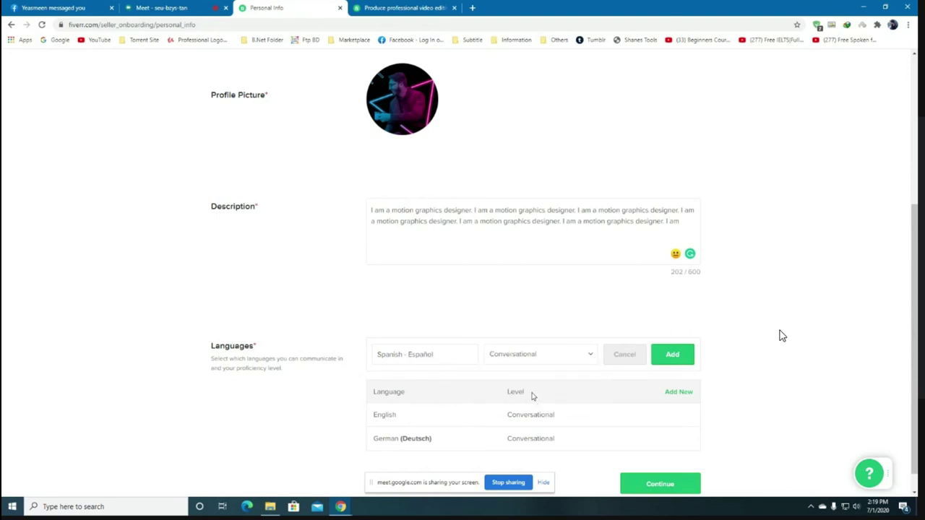
left_click(678, 361)
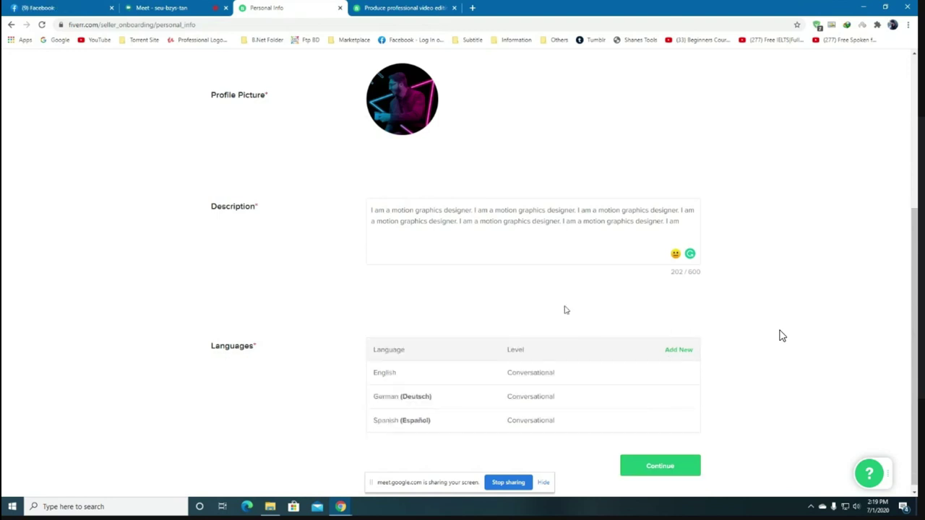
scroll(717, 332, "down", 1)
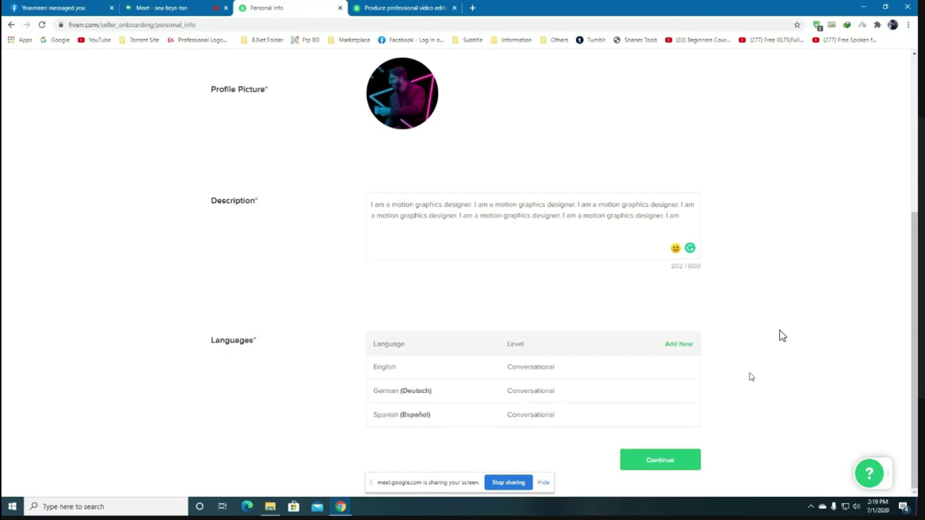
left_click(676, 463)
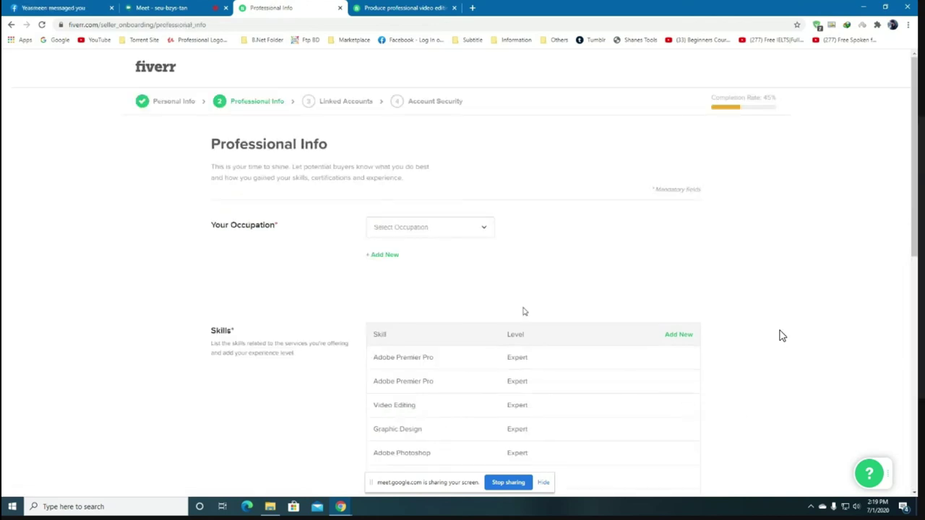
Choose Video & Animation as the occupation.
scroll(523, 310, "down", 2)
scroll(600, 368, "up", 1)
scroll(613, 380, "up", 2)
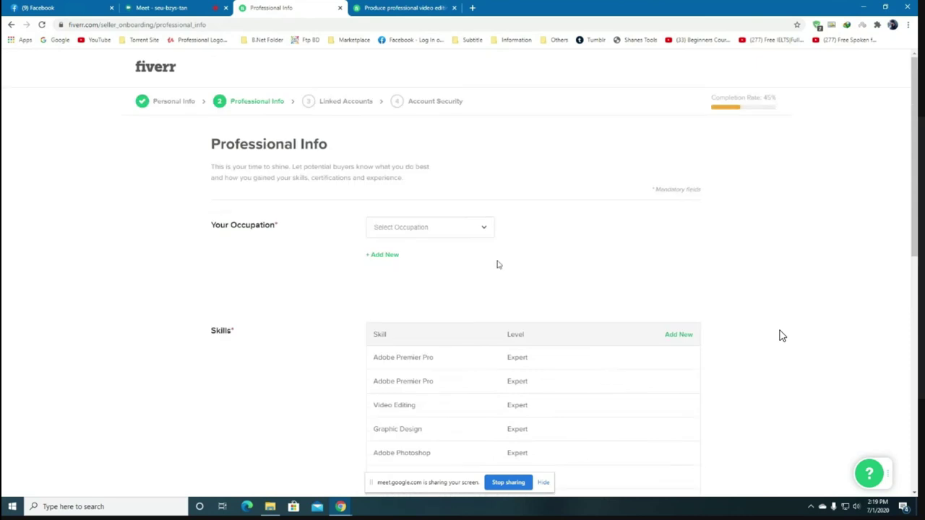
left_click(477, 228)
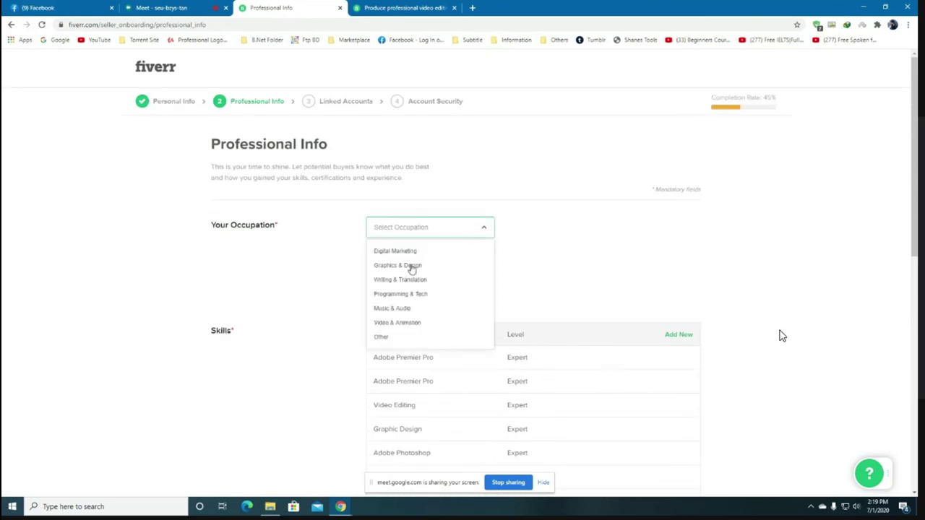
left_click(404, 323)
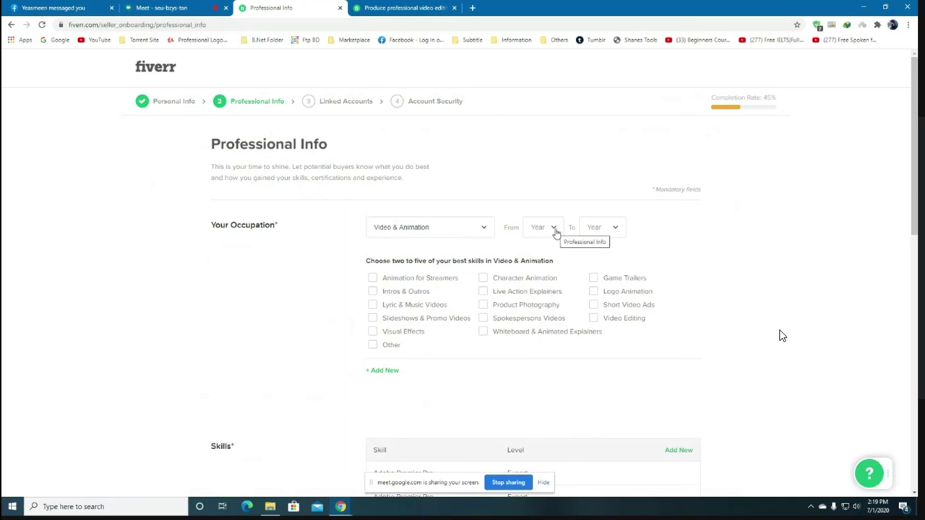
Set the occupation's years from 2015 to 2020.
left_click(556, 231)
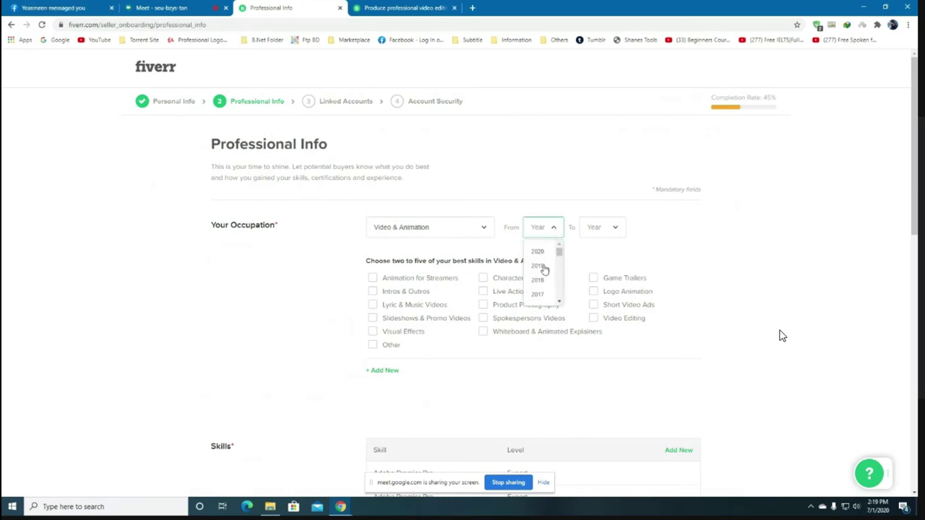
scroll(543, 279, "down", 1)
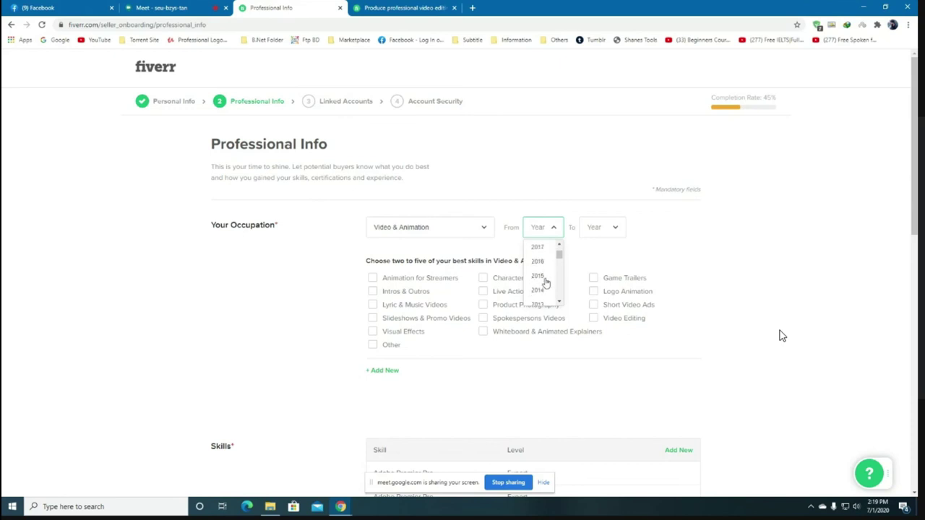
left_click(542, 280)
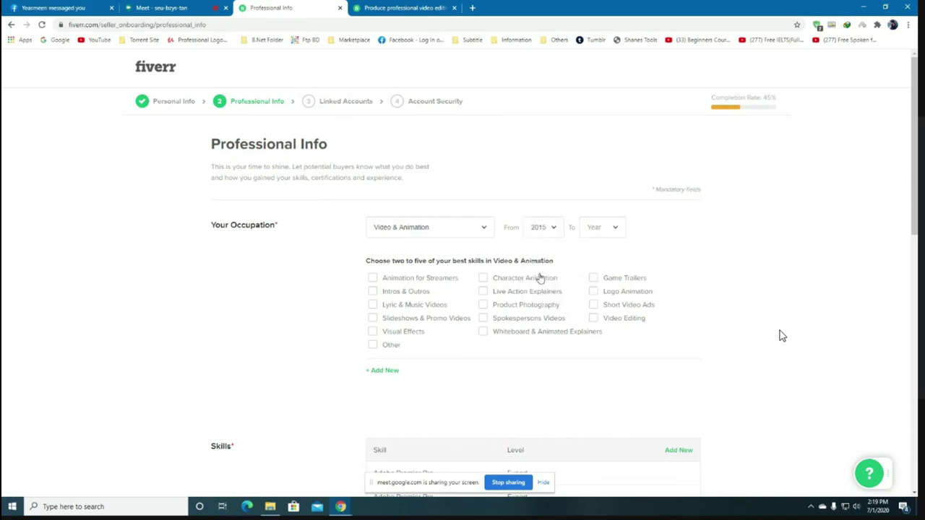
left_click(615, 228)
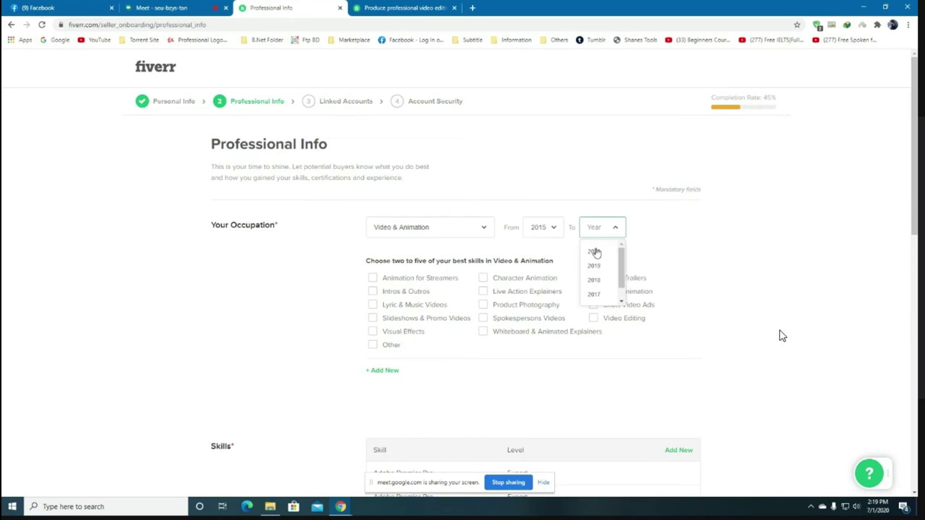
left_click(594, 254)
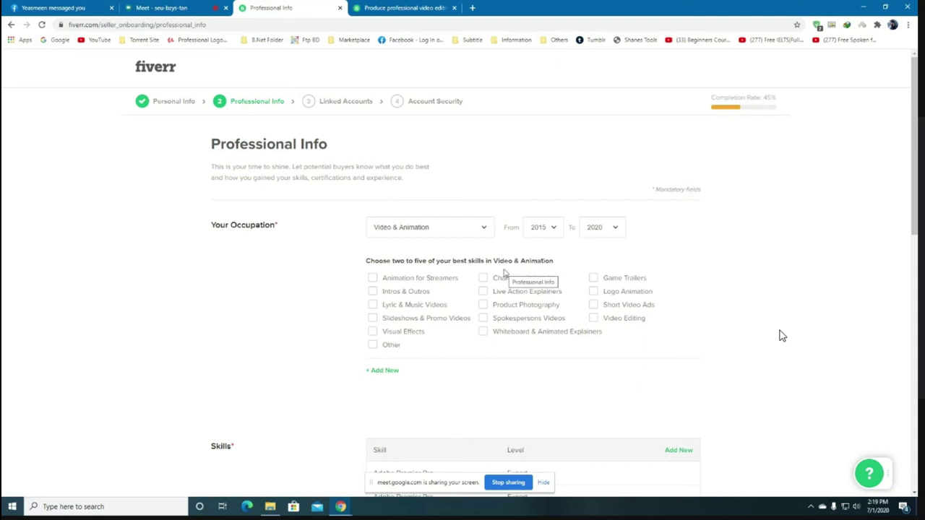
Tick the Intros & Outros, Video Editing, Slideshows & Promo Videos and Short Video Ads skills.
left_click(373, 295)
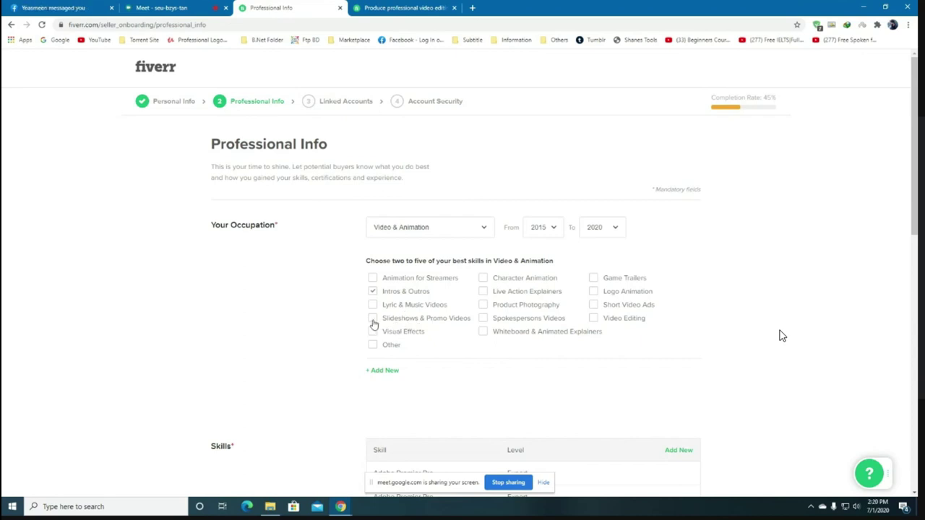
left_click(594, 319)
left_click(372, 322)
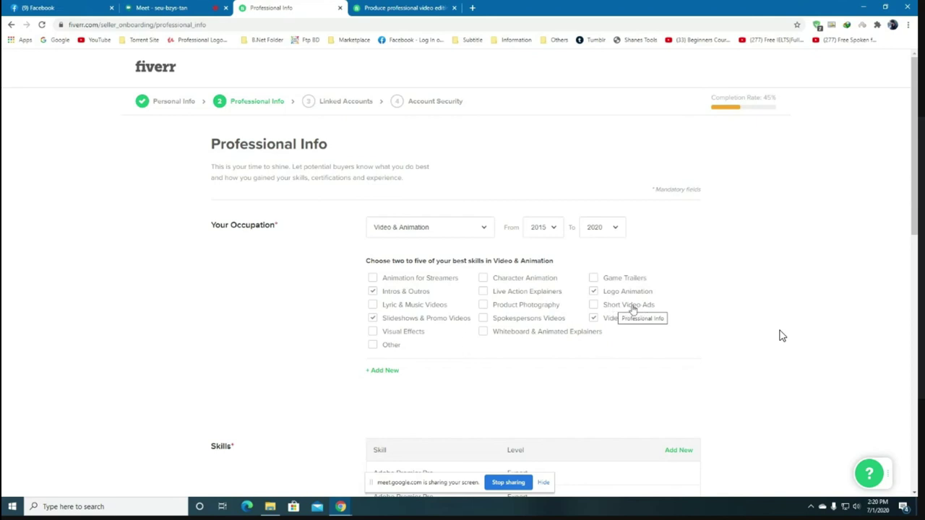
left_click(603, 306)
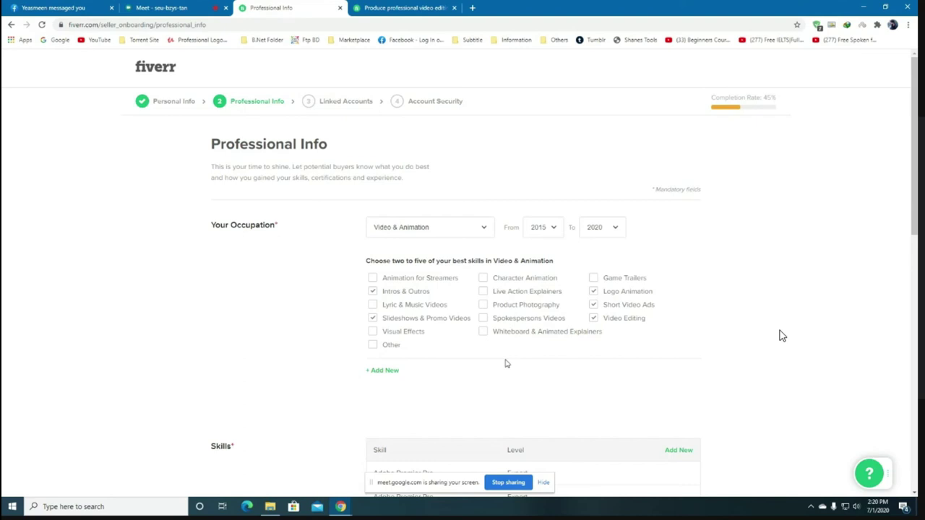
scroll(782, 336, "down", 5)
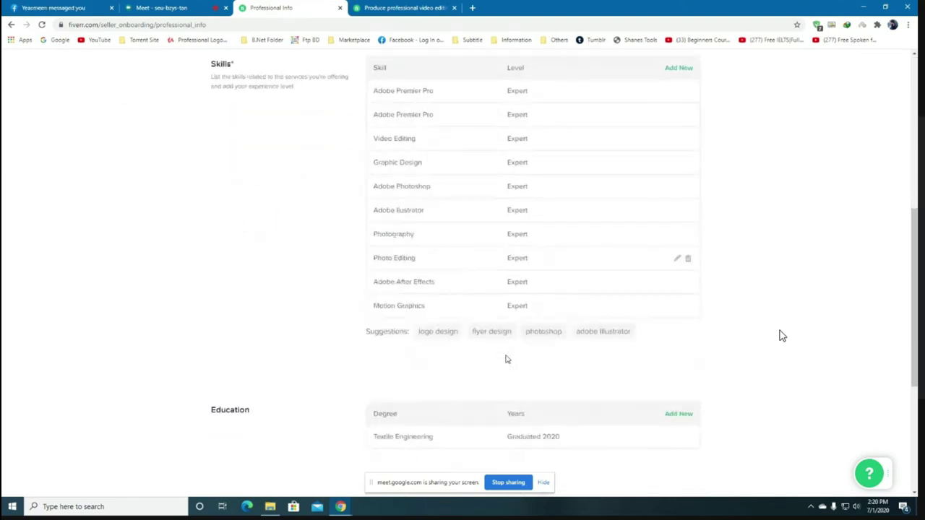
scroll(782, 335, "down", 3)
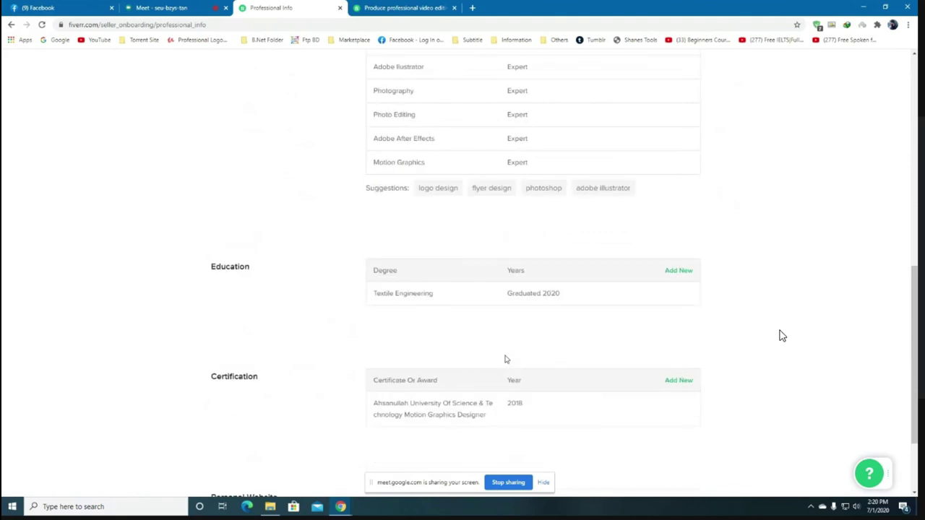
scroll(781, 335, "down", 1)
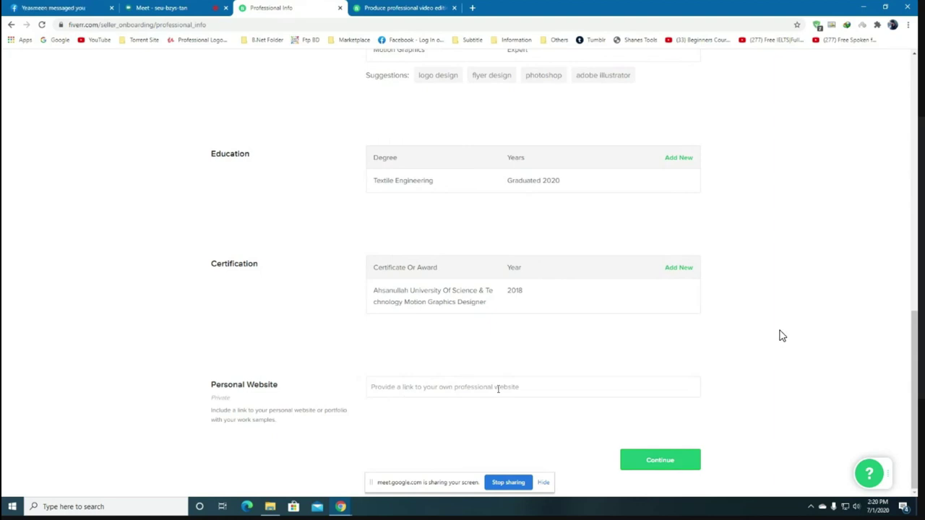
Submit Professional Info and skip the Linked Accounts step.
left_click(658, 462)
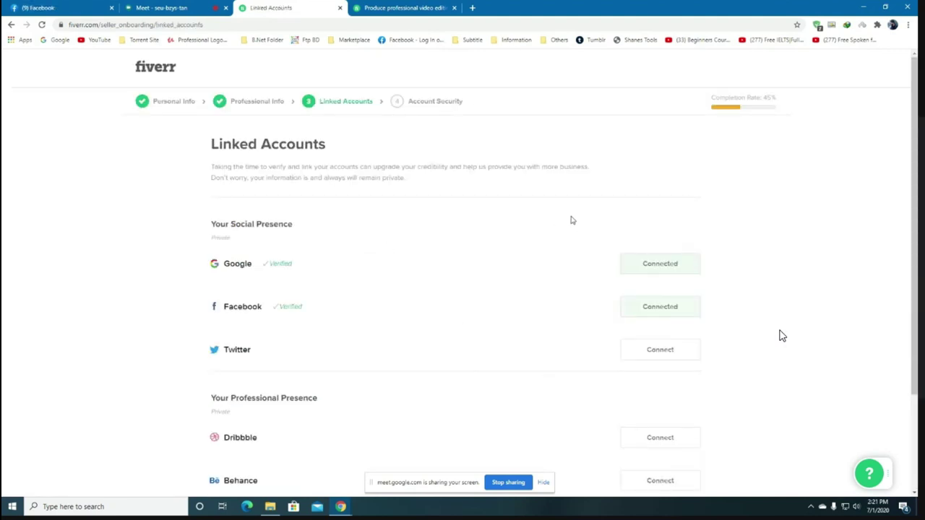
scroll(399, 298, "down", 3)
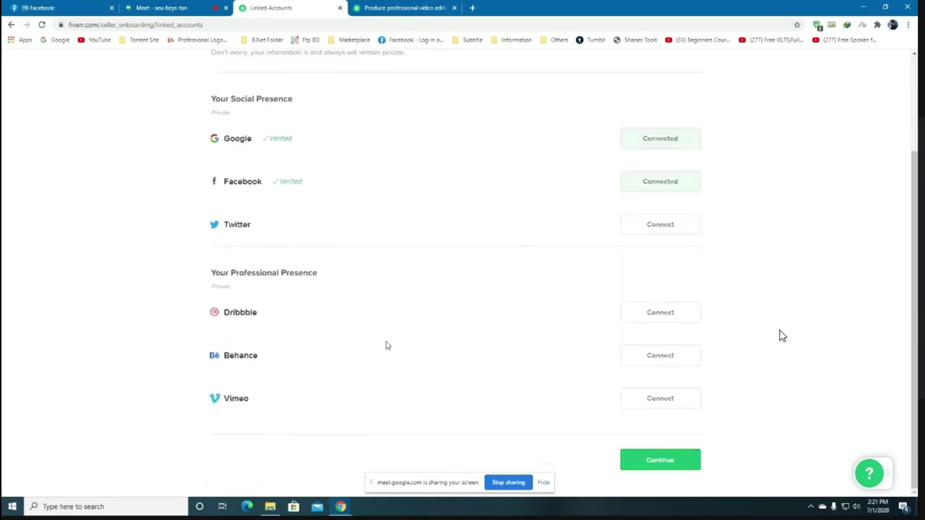
left_click(678, 468)
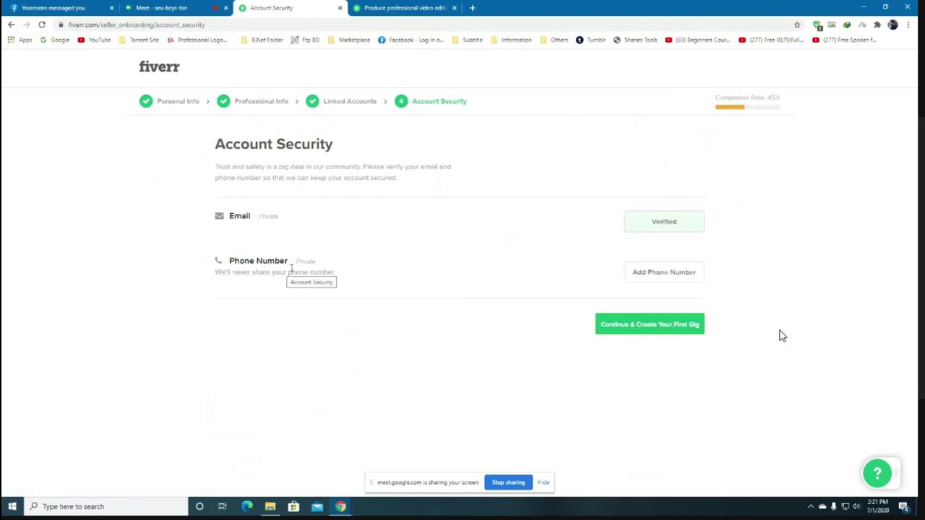
Close the phone verification without a number, try creating a first gig, and dismiss the notice.
left_click(663, 275)
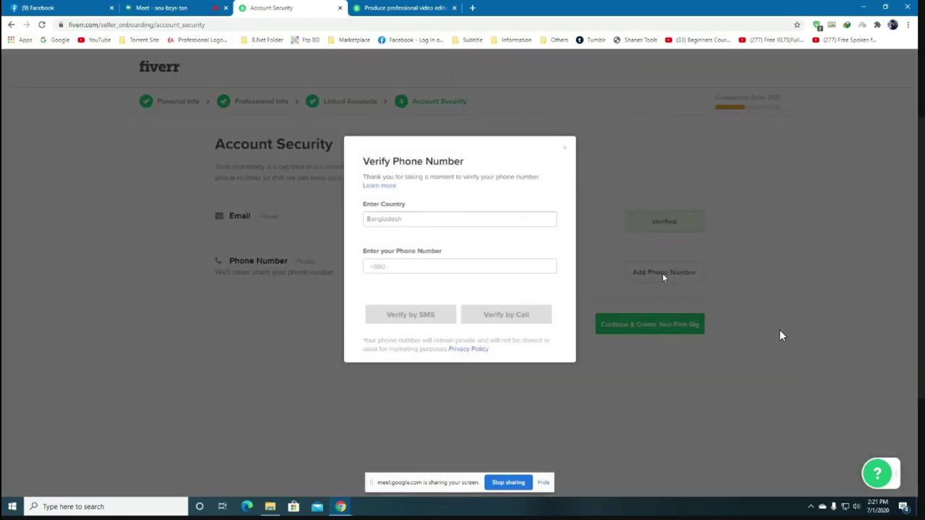
left_click(563, 150)
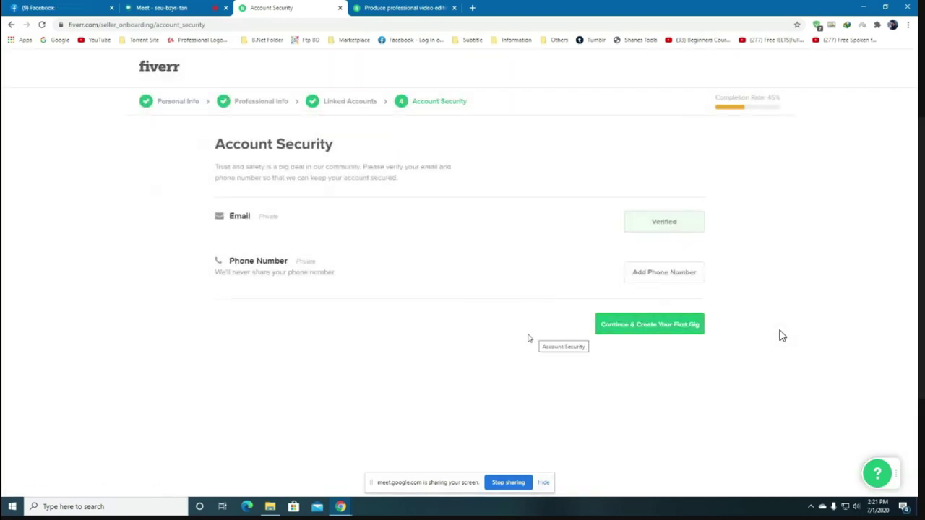
left_click(648, 327)
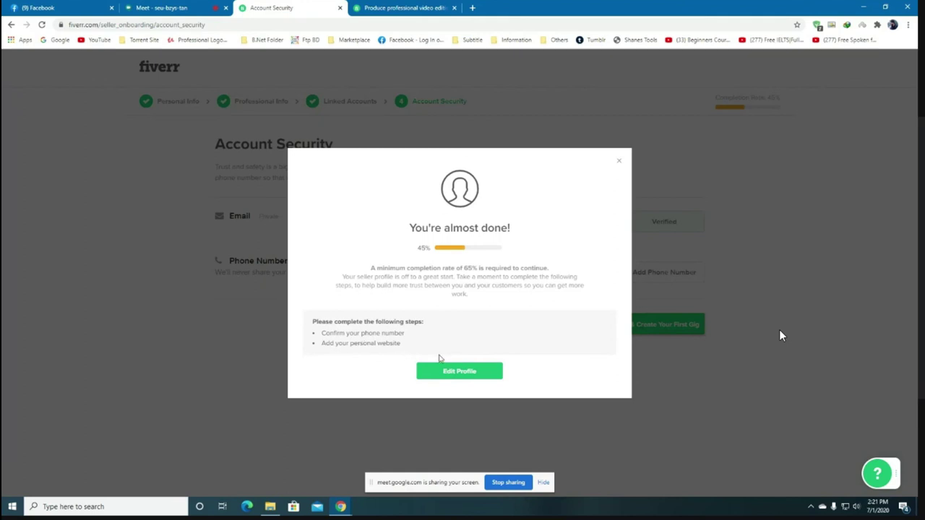
left_click(620, 163)
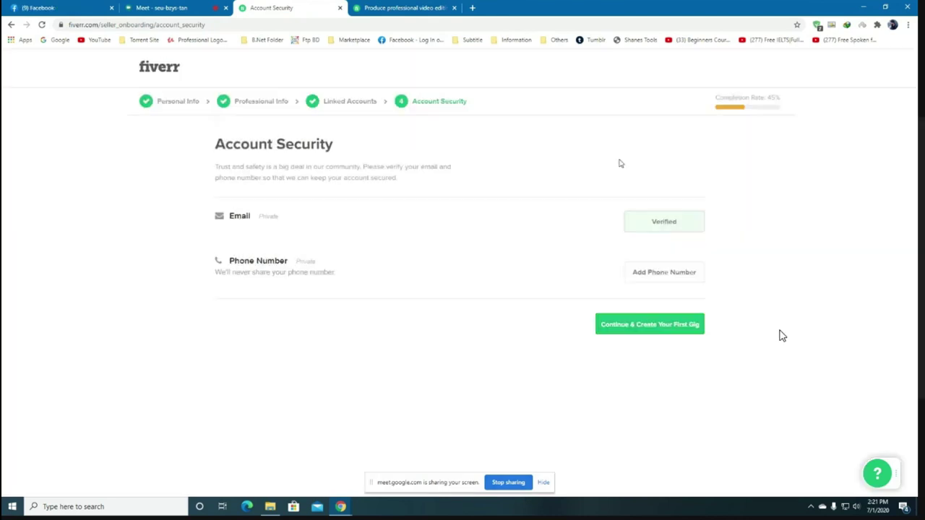
Open the photographer's portfolio from the Information bookmarks folder in a new tab and browse it.
left_click(472, 8)
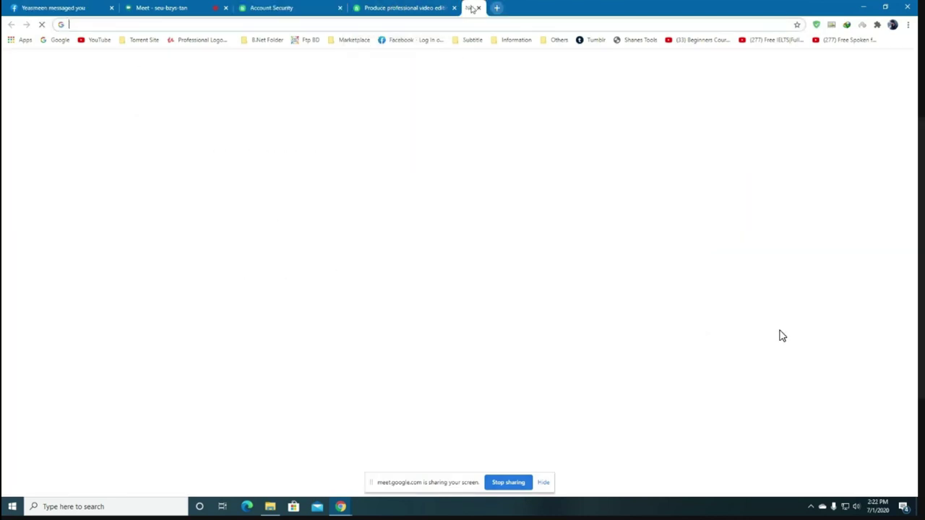
left_click(517, 40)
scroll(568, 394, "down", 6)
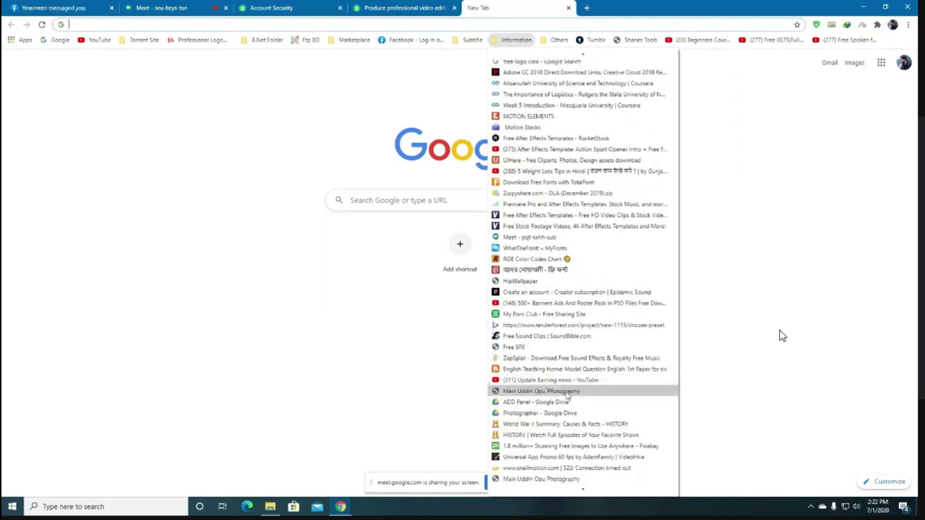
left_click(547, 481)
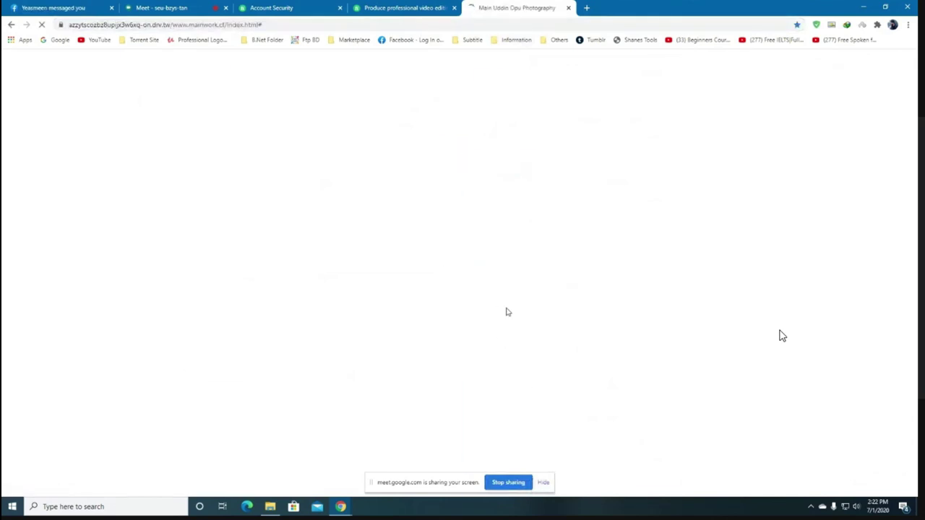
scroll(780, 334, "down", 15)
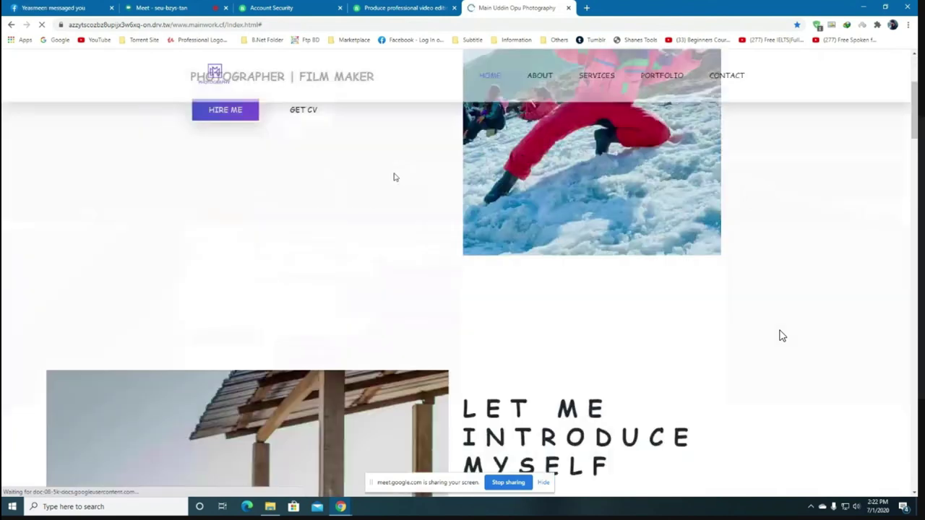
scroll(780, 334, "down", 10)
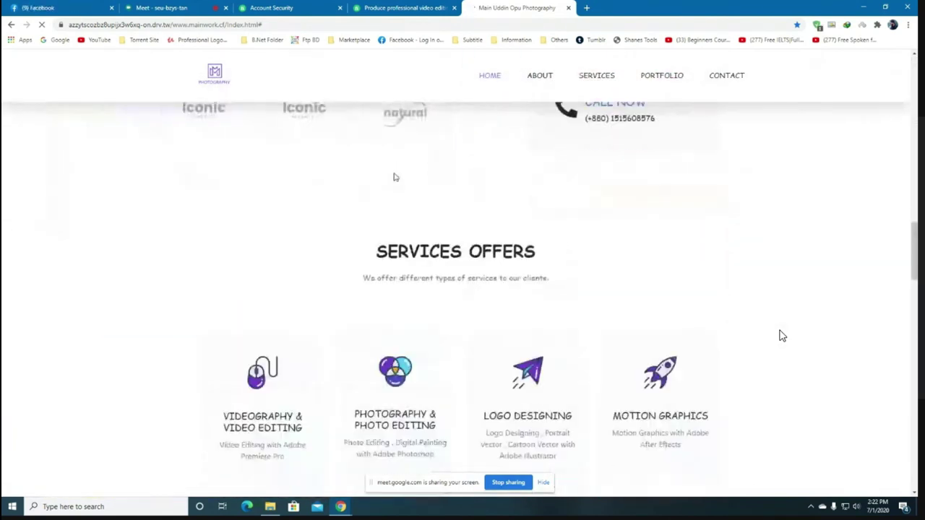
scroll(781, 335, "down", 8)
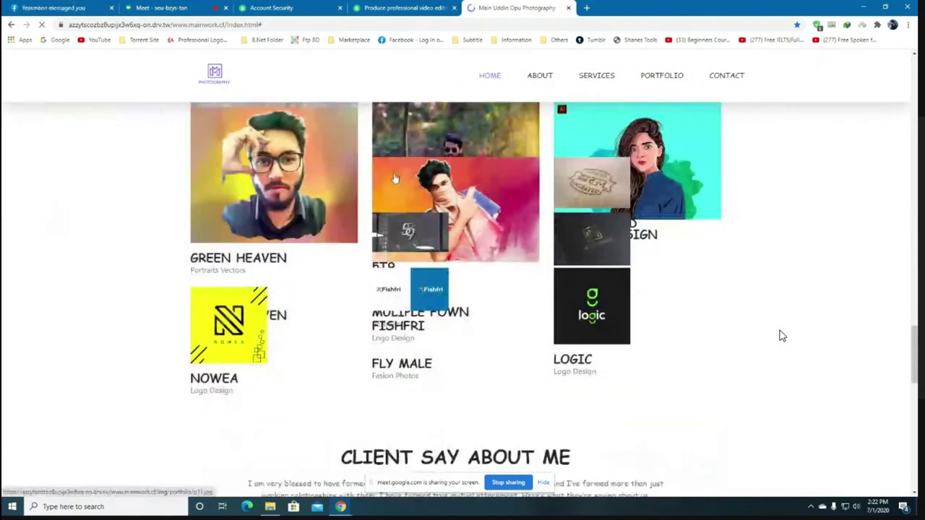
scroll(781, 334, "down", 5)
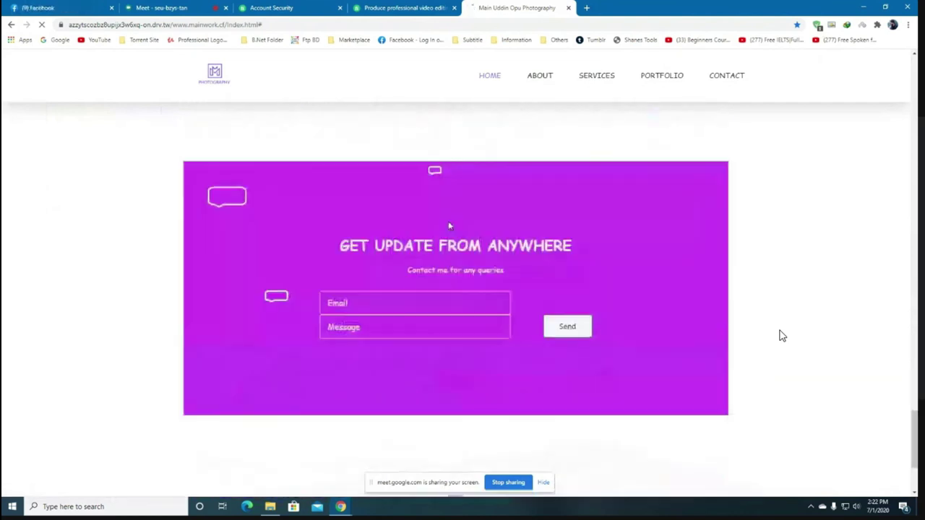
scroll(781, 335, "down", 2)
scroll(780, 335, "up", 2)
scroll(780, 335, "up", 15)
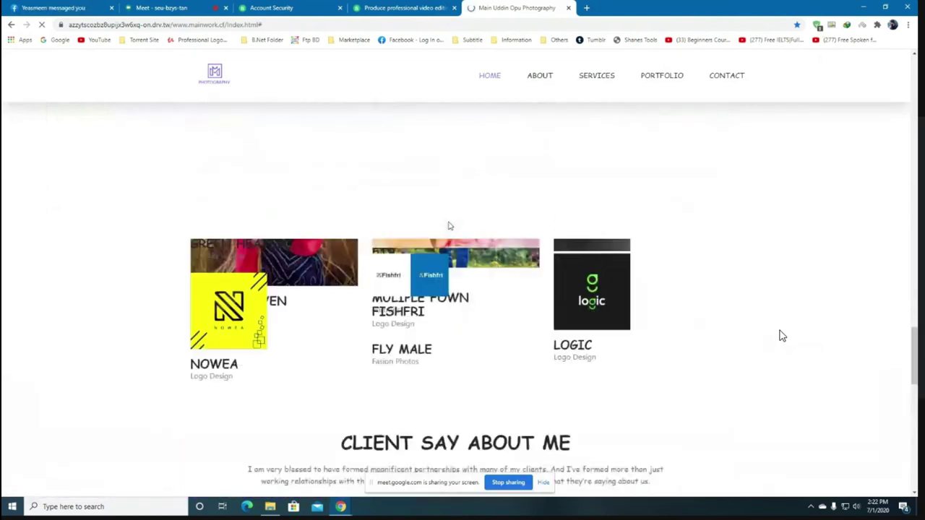
scroll(780, 335, "up", 4)
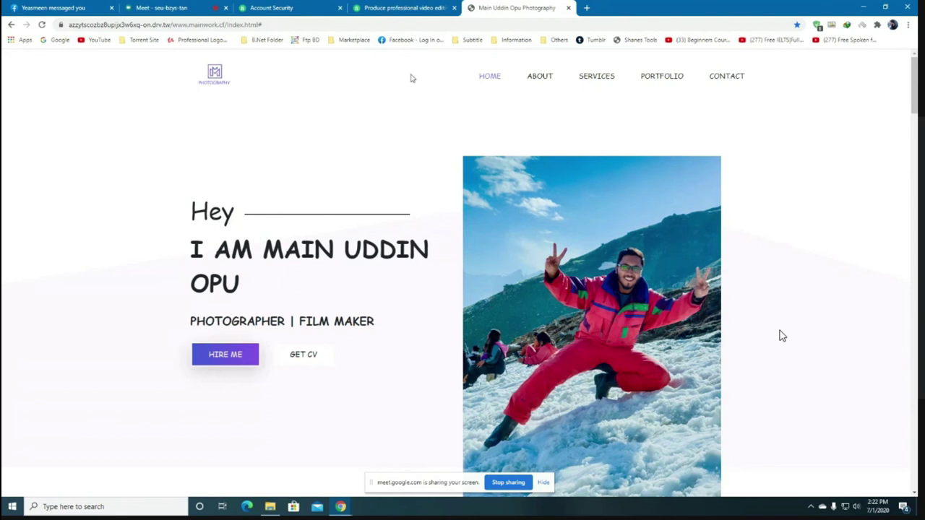
Switch between the portfolio and Fiverr tabs, ending on the Account Security page.
left_click_drag(262, 23, 66, 25)
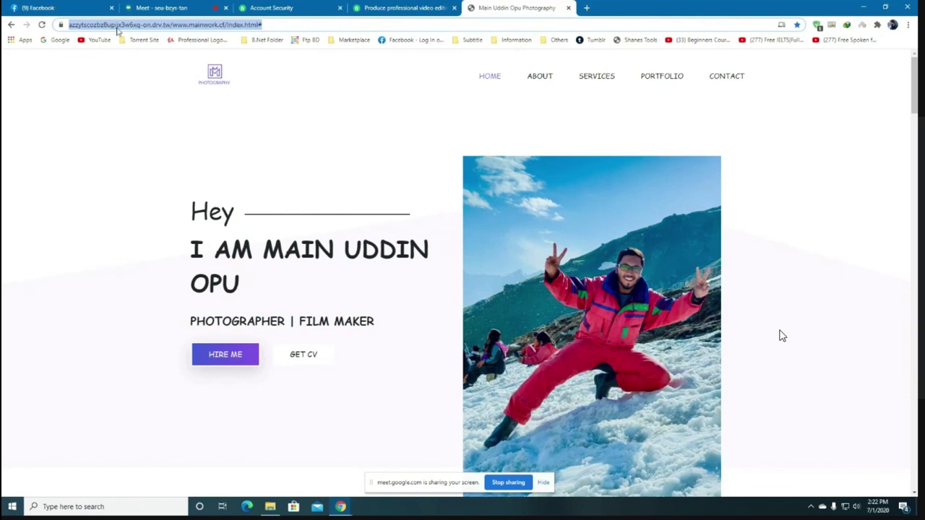
left_click(360, 133)
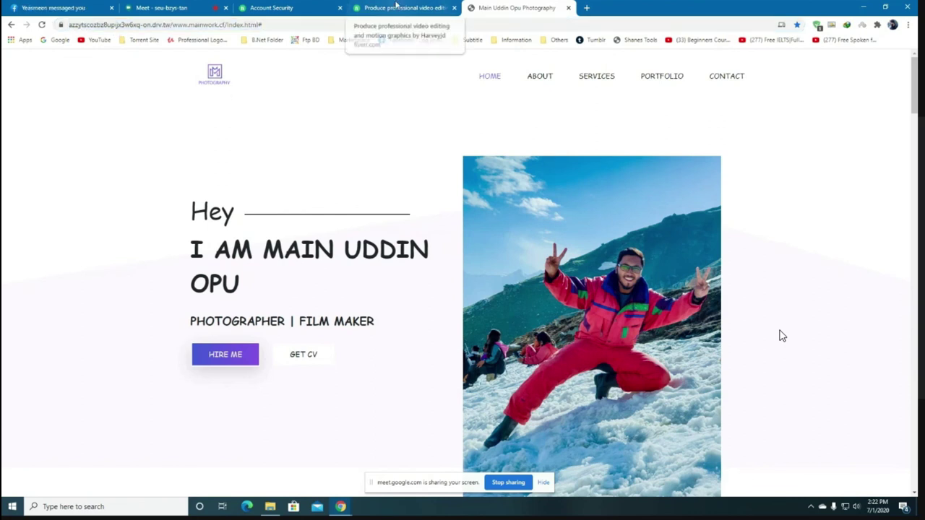
left_click(396, 7)
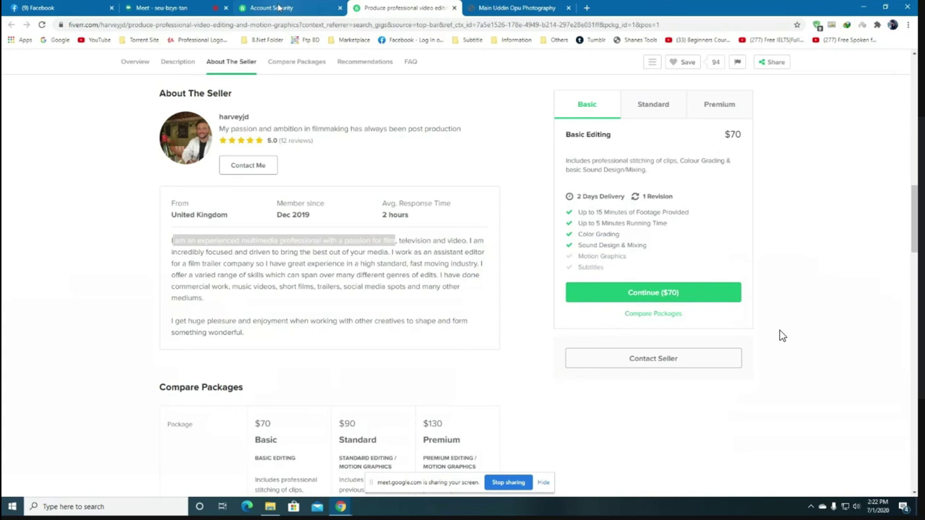
left_click(280, 8)
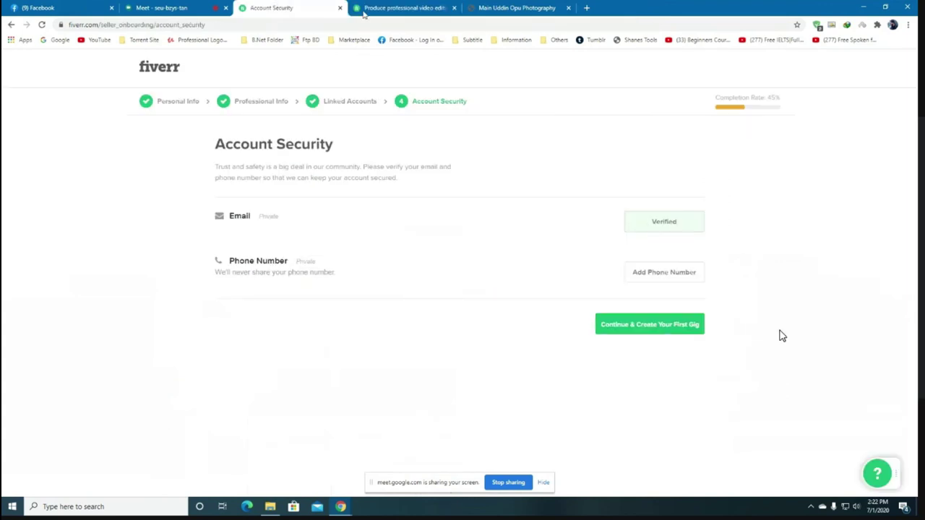
left_click(524, 7)
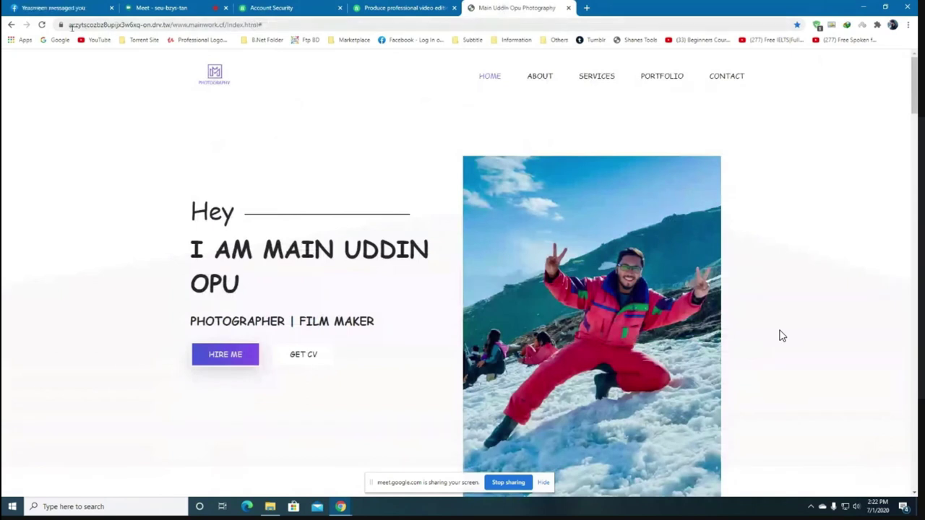
left_click(307, 5)
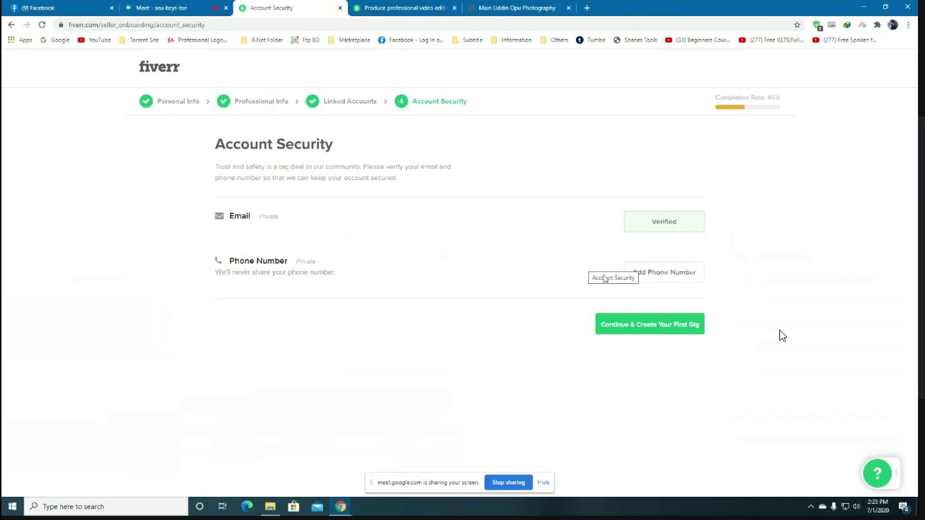
left_click(531, 6)
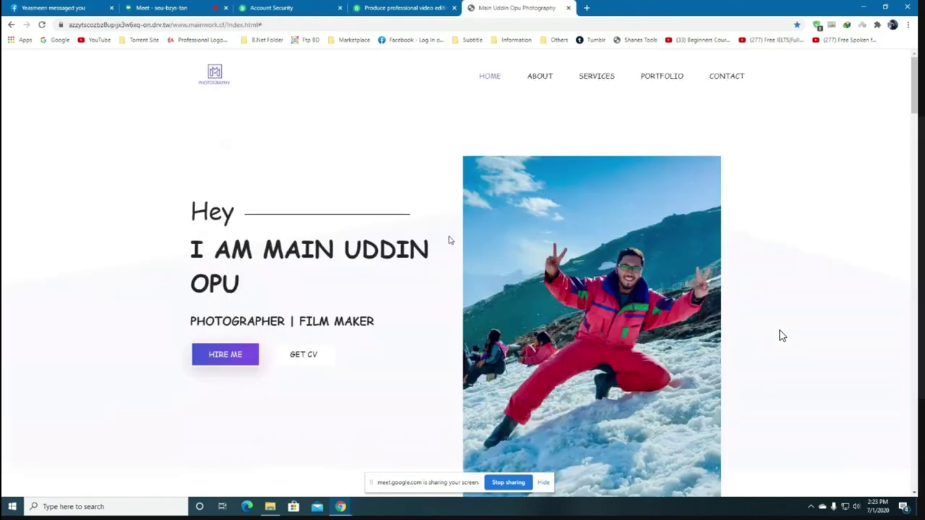
scroll(781, 334, "down", 5)
scroll(780, 335, "up", 5)
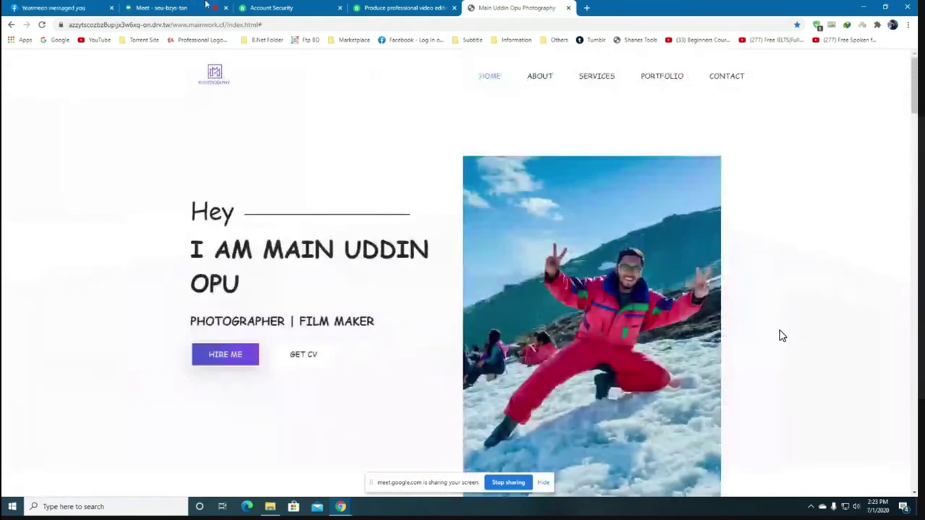
left_click(272, 8)
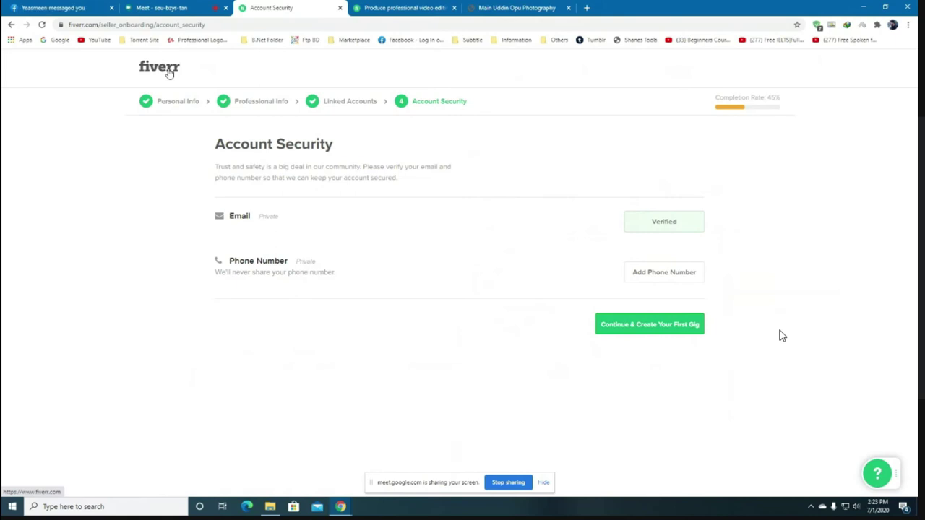
Leave the unfinished seller onboarding for the Fiverr homepage and browse the recently viewed video editing gigs.
left_click(169, 73)
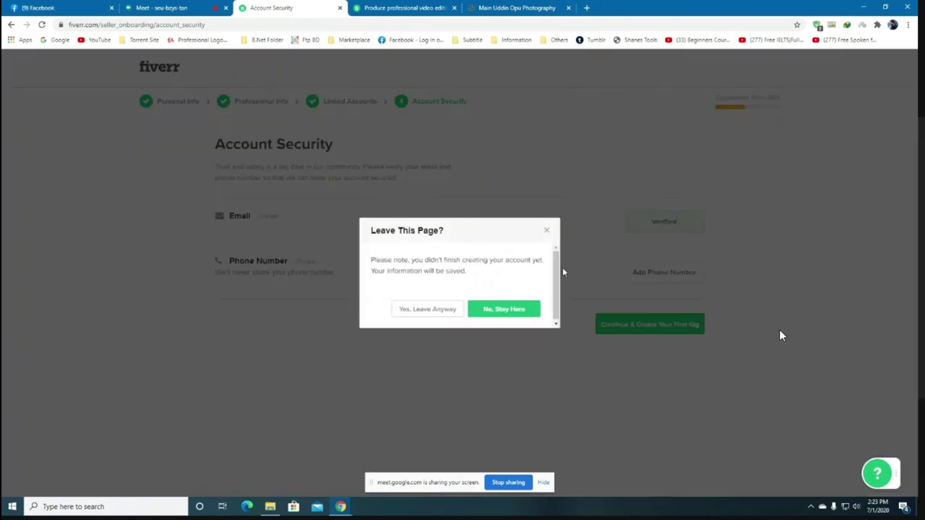
left_click(448, 312)
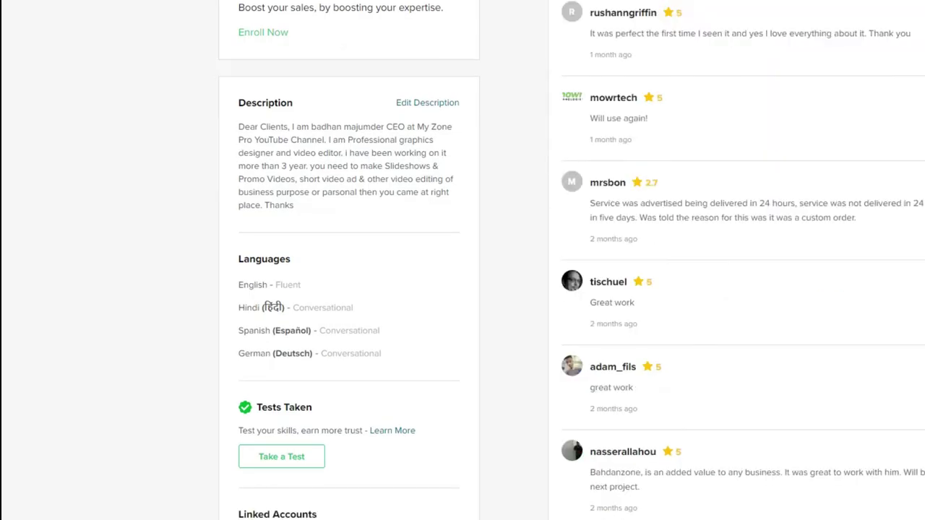
scroll(831, 148, "up", 5)
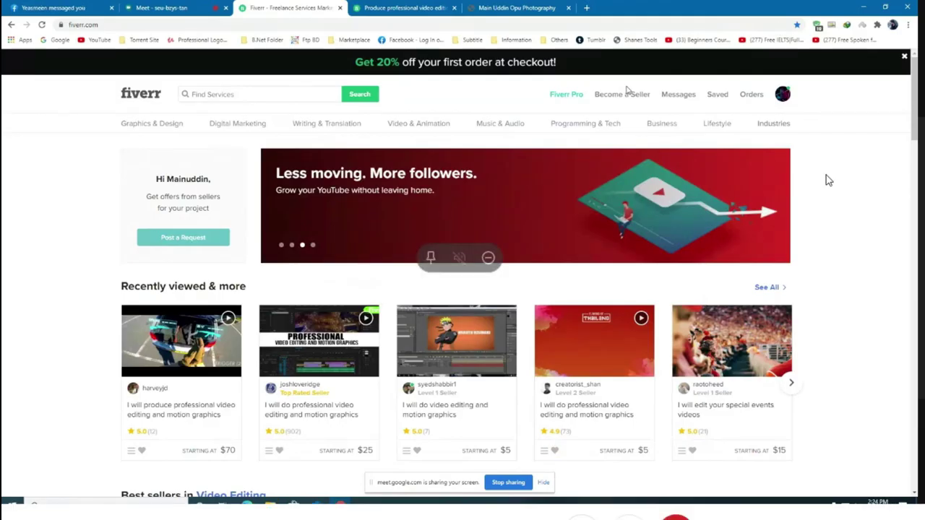
scroll(827, 178, "down", 3)
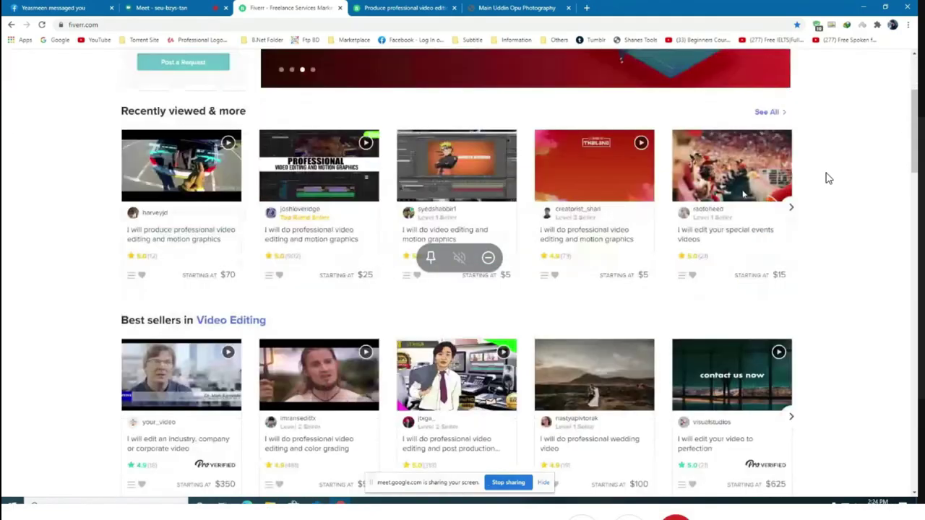
scroll(827, 179, "down", 6)
scroll(828, 178, "up", 10)
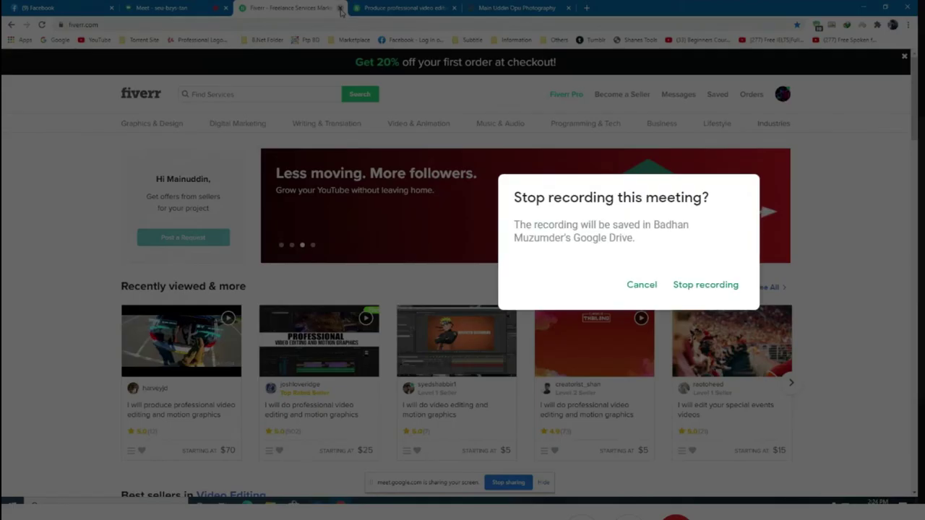
Close the Fiverr homepage, gig page and portfolio tabs to return to the Google Meet presentation.
left_click(339, 7)
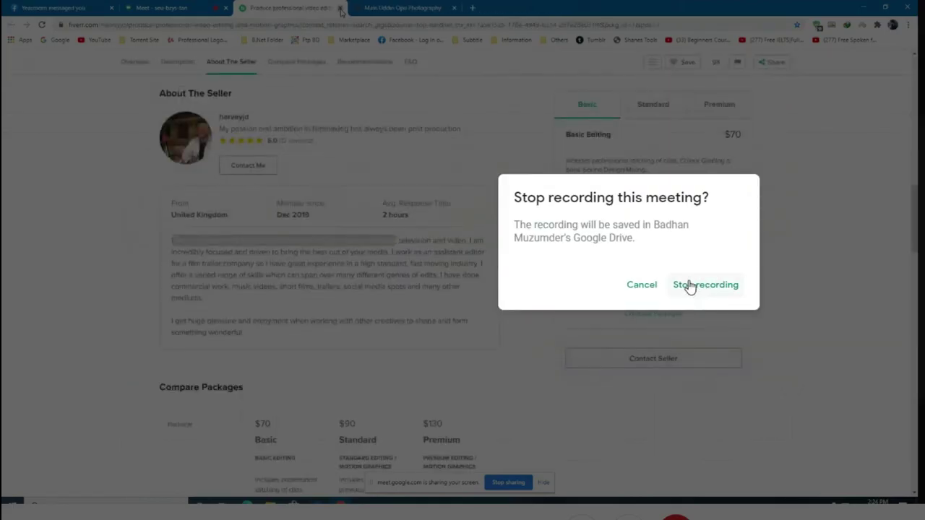
left_click(687, 287)
left_click(340, 7)
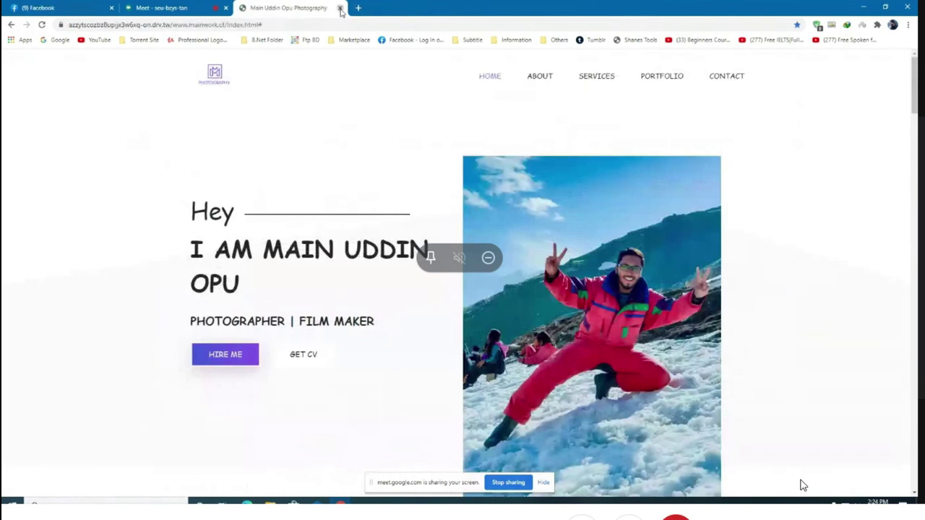
left_click(340, 8)
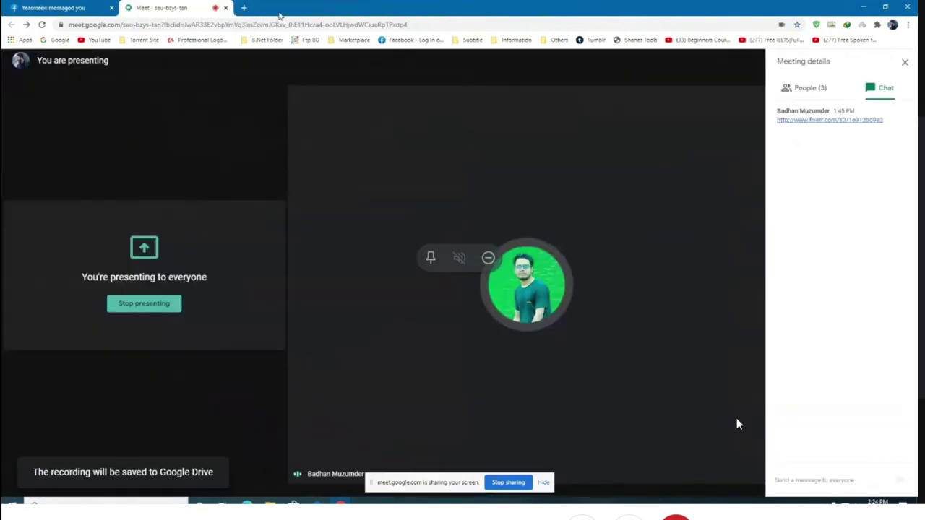